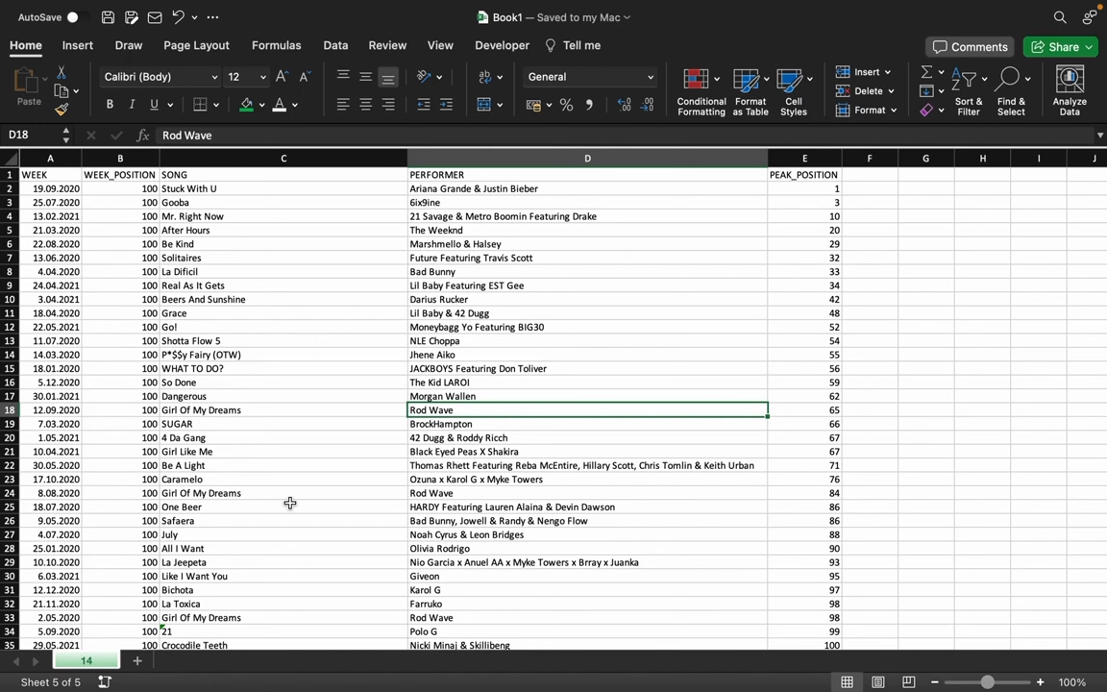
click(494, 261)
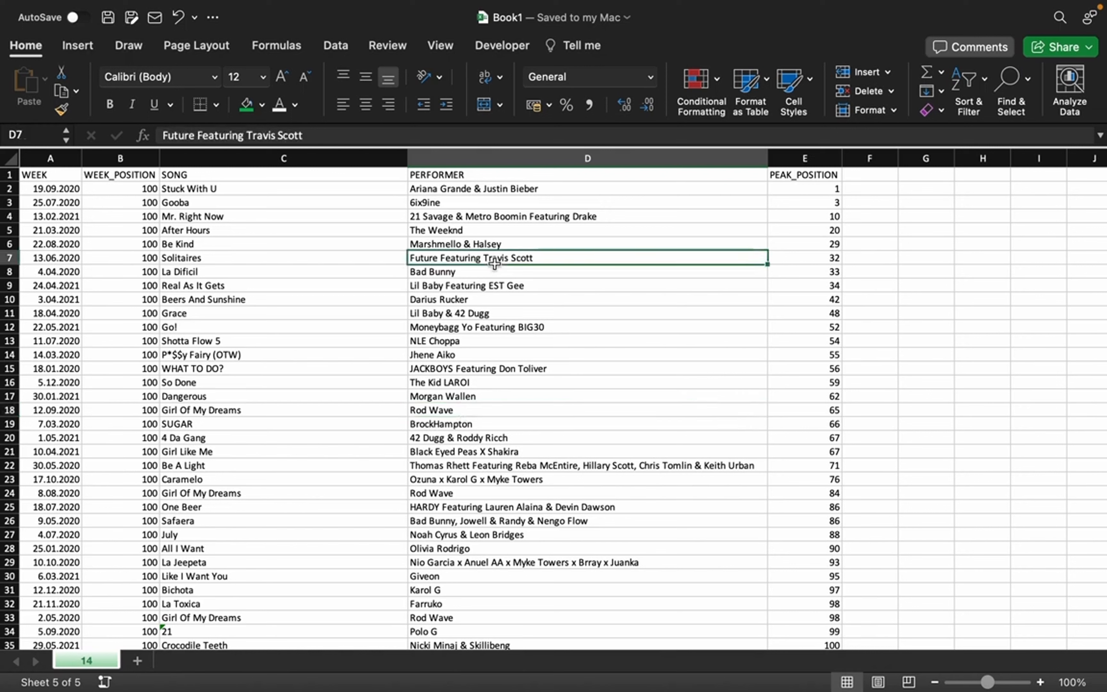
click(320, 253)
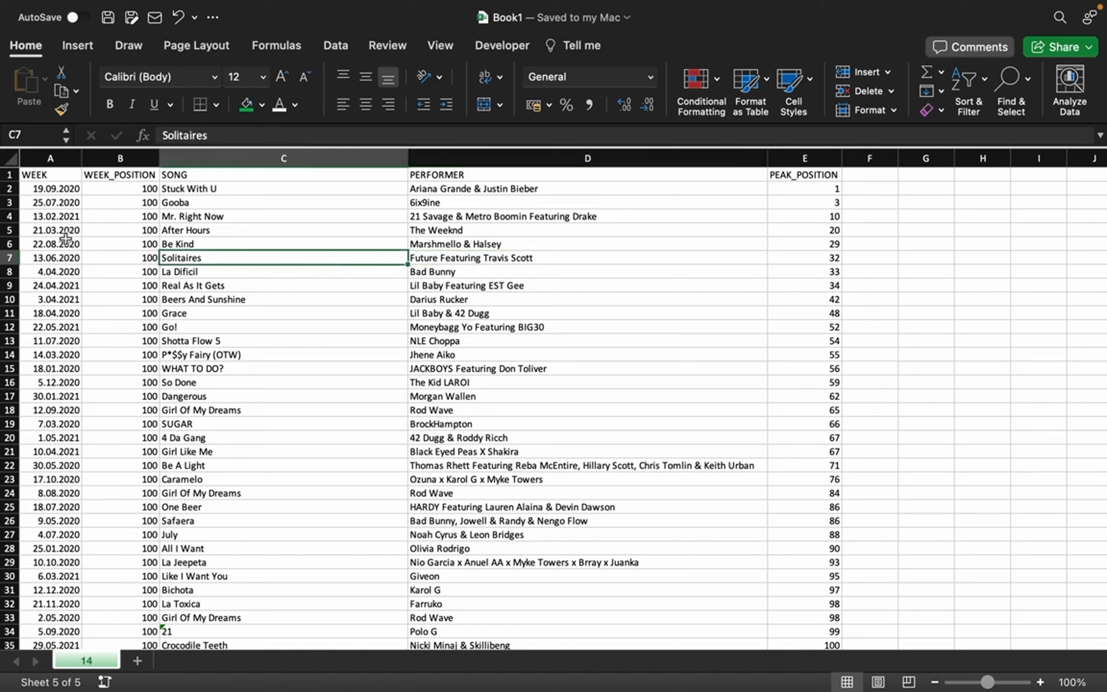
drag(800, 192, 784, 298)
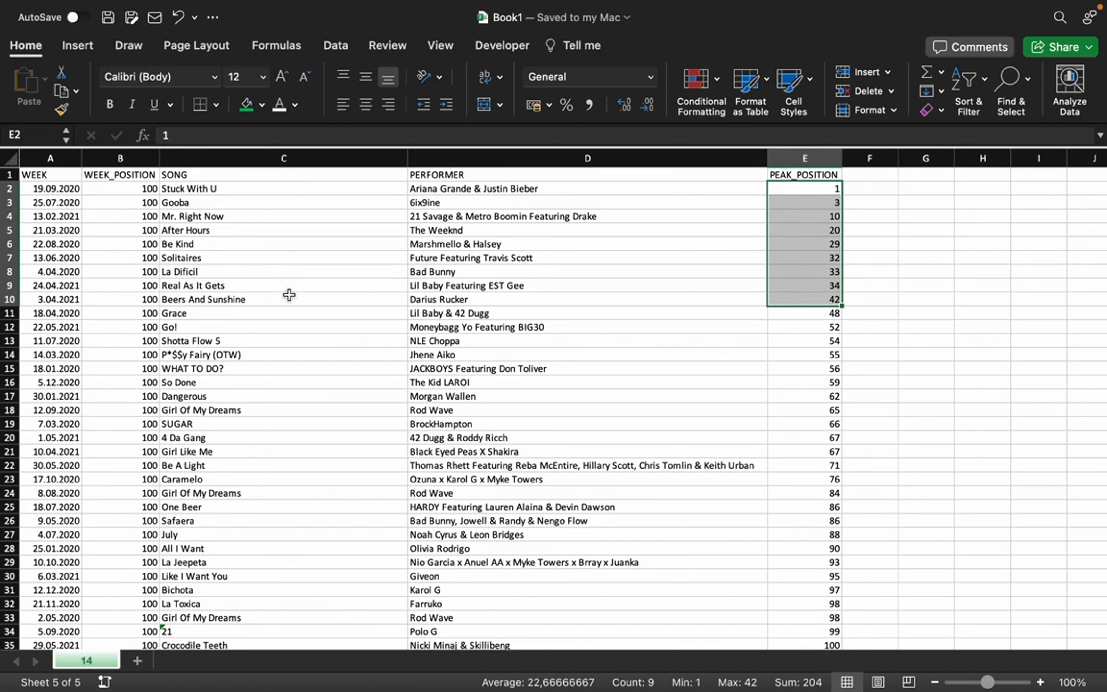
click(258, 276)
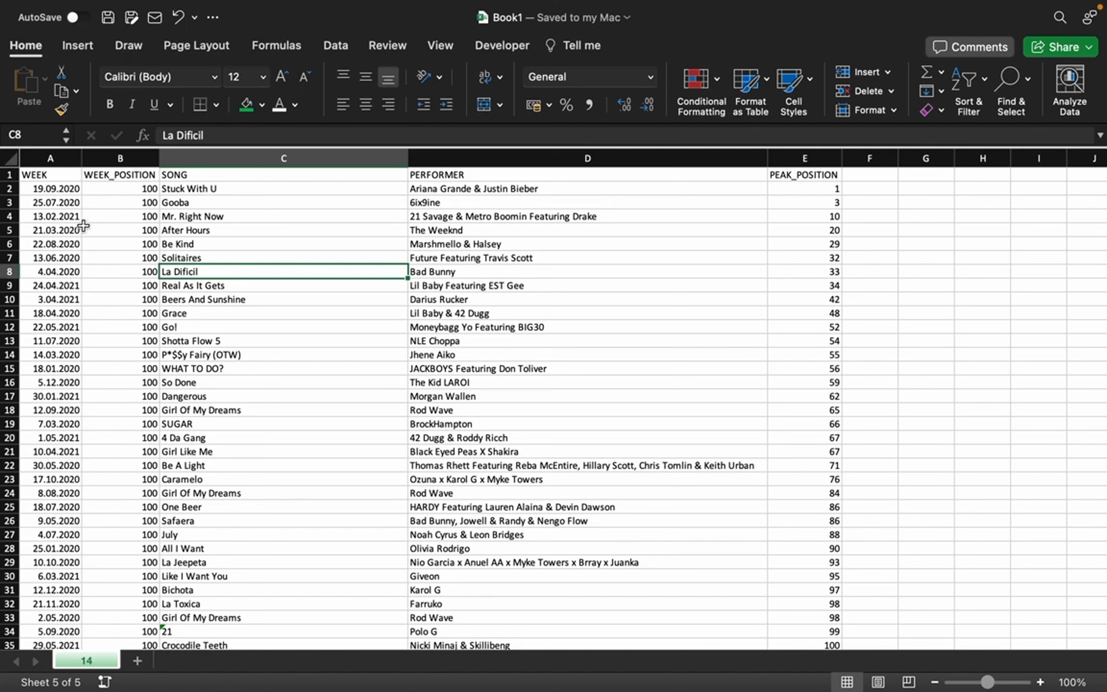
click(355, 350)
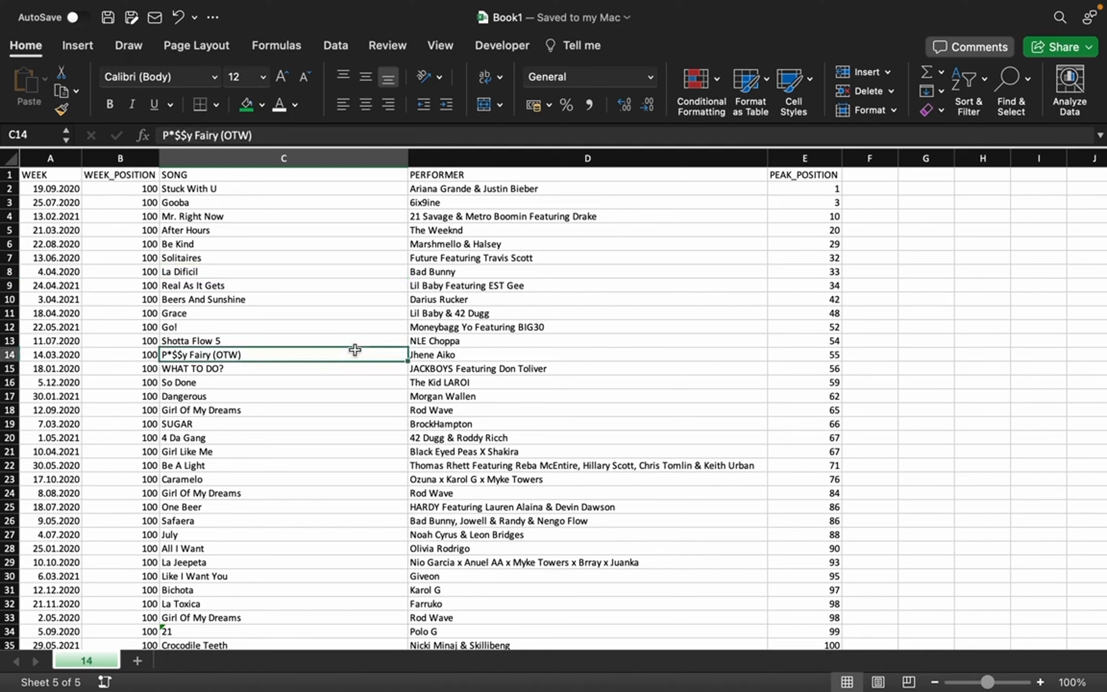
Format the whole data range A1:E7401 as a table with headers, using the medium style with a green header and grey banding.
click(422, 419)
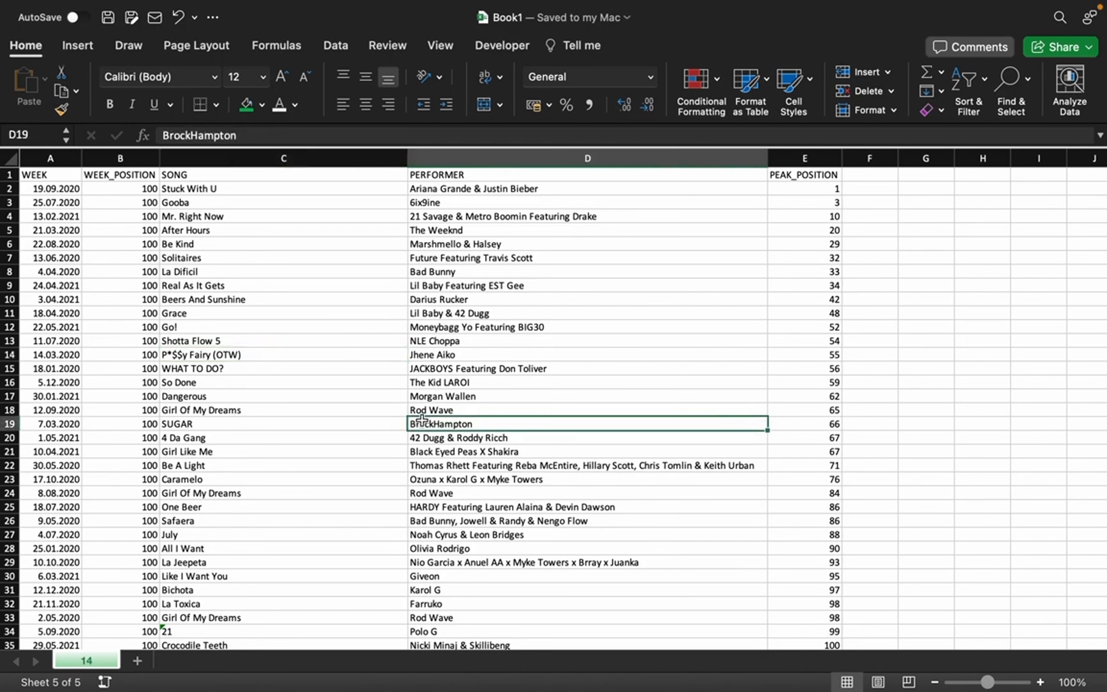
key(super+a)
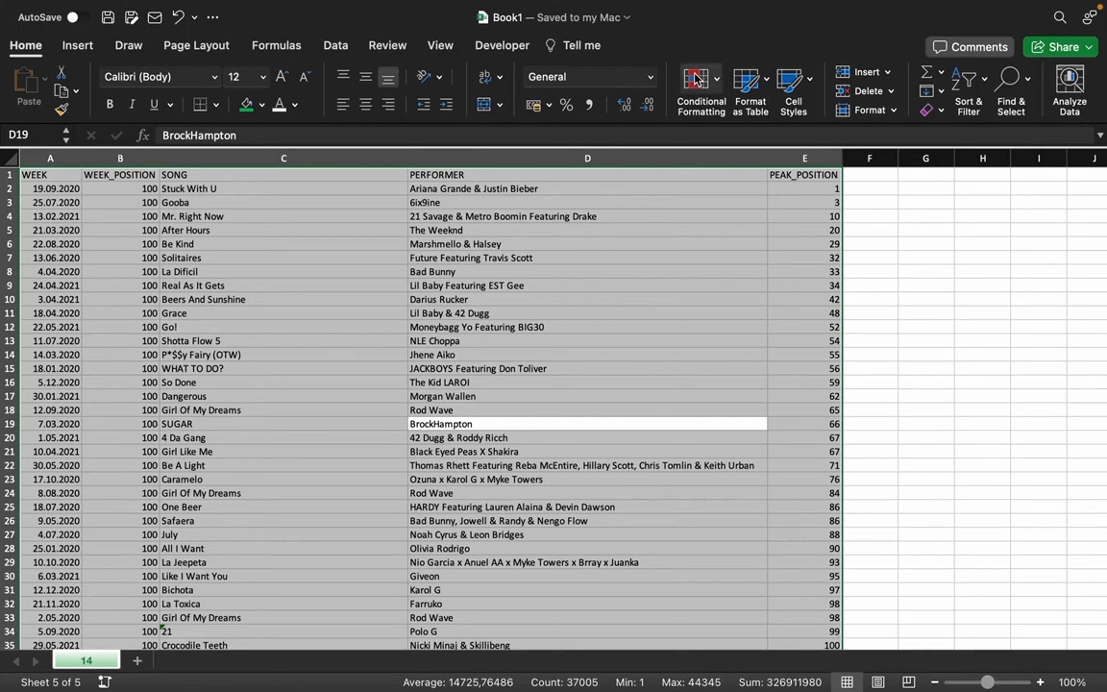
click(767, 84)
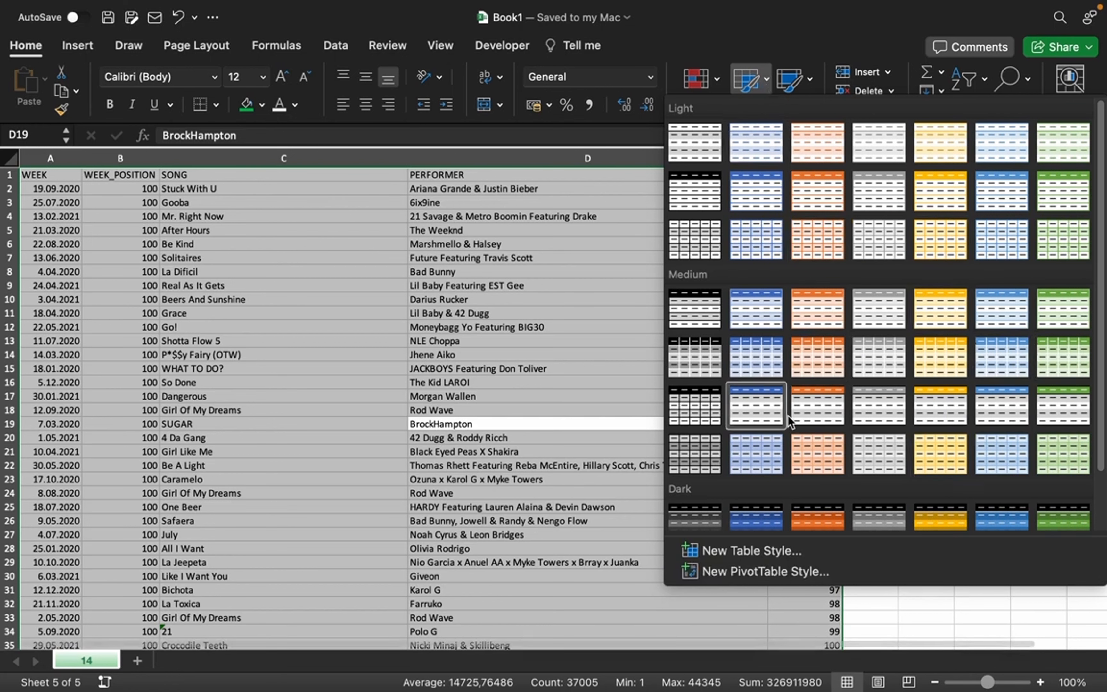
scroll(868, 375, down, 3)
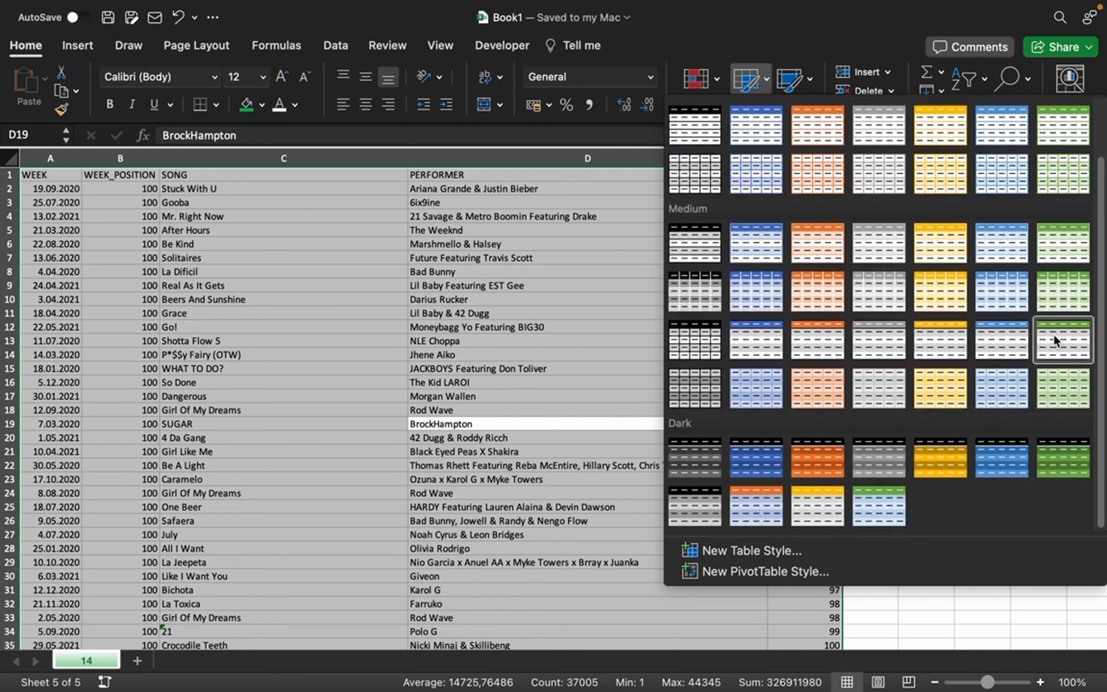
click(1063, 349)
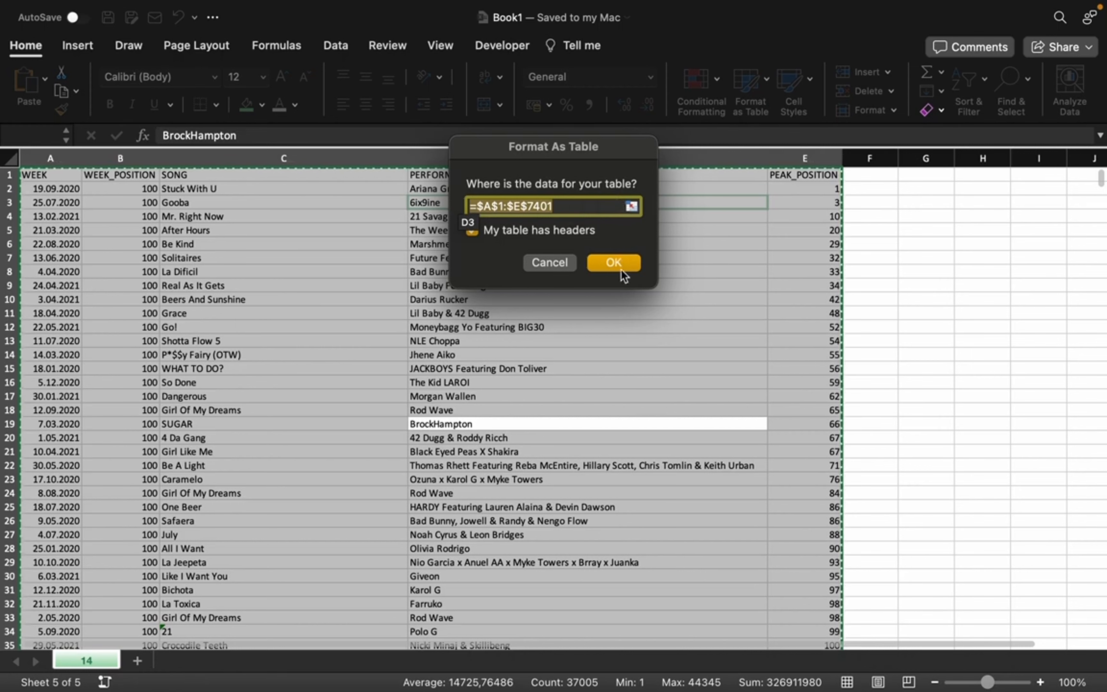
click(613, 263)
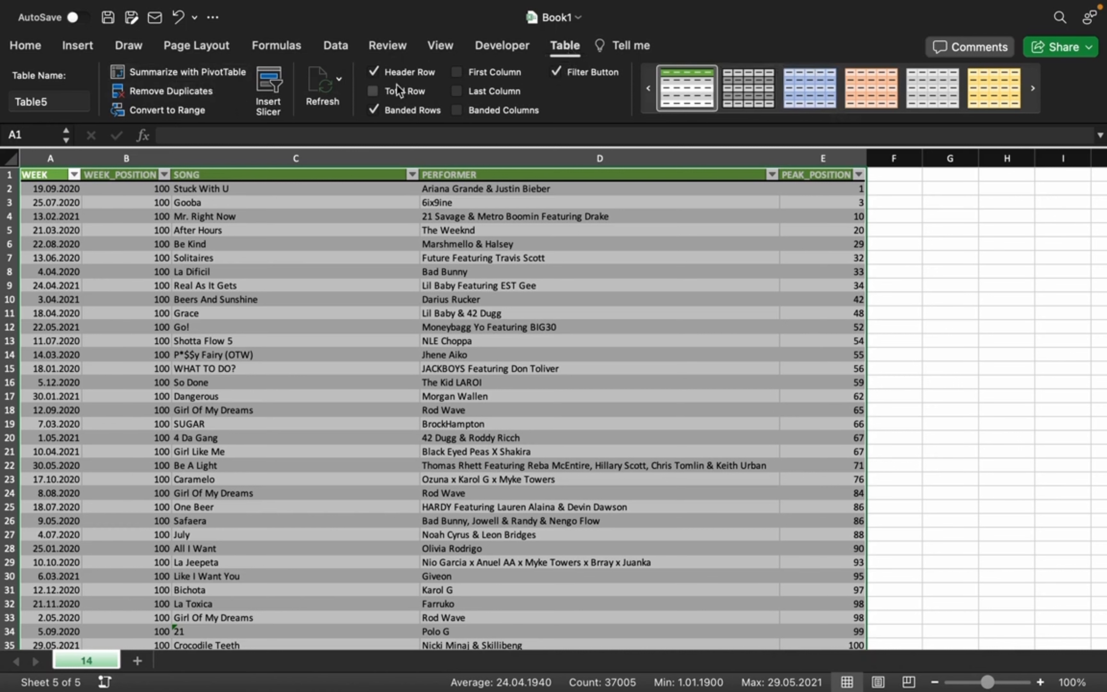
Name the table billboard and convert it back to a normal range.
click(64, 98)
text(b)
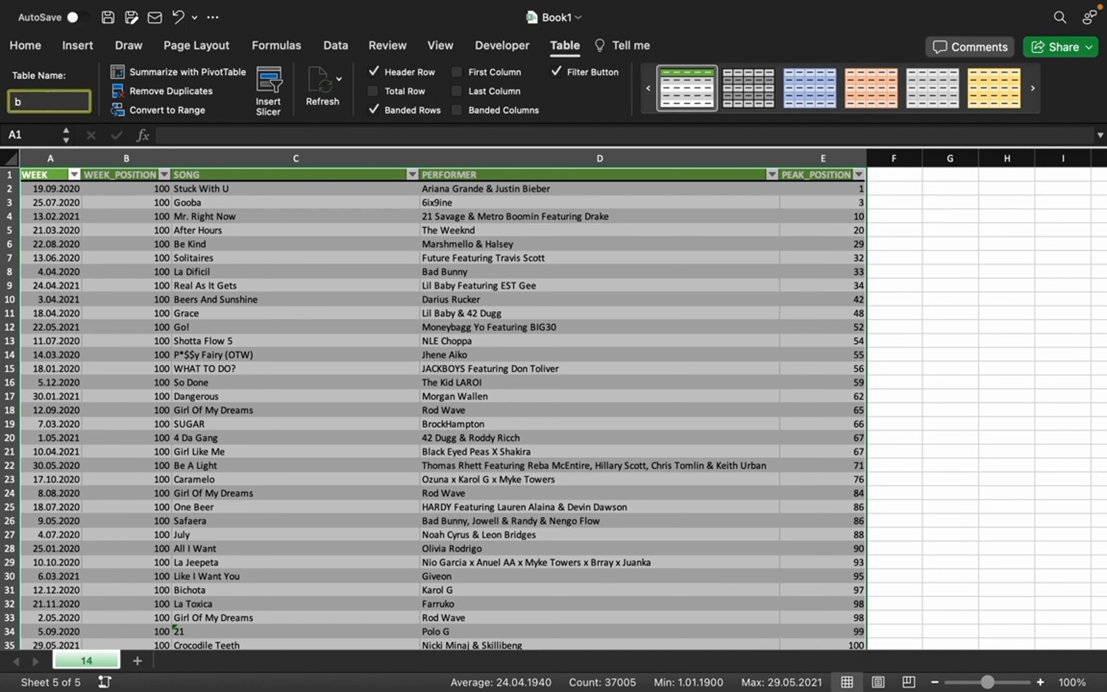
text(illboard)
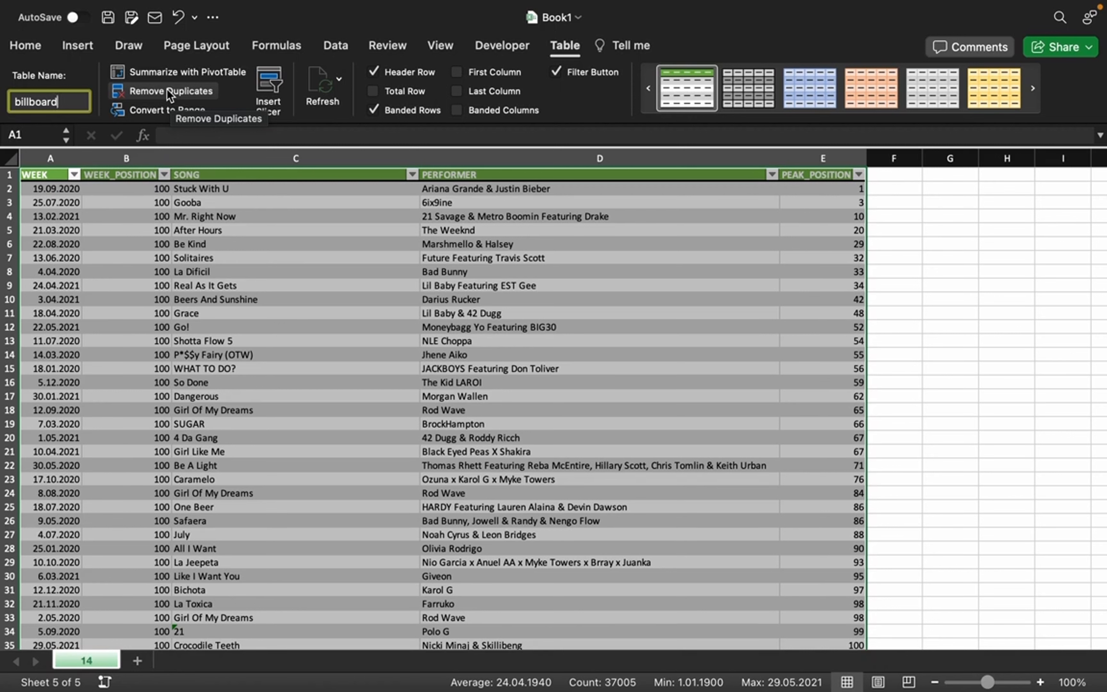
click(172, 112)
click(599, 285)
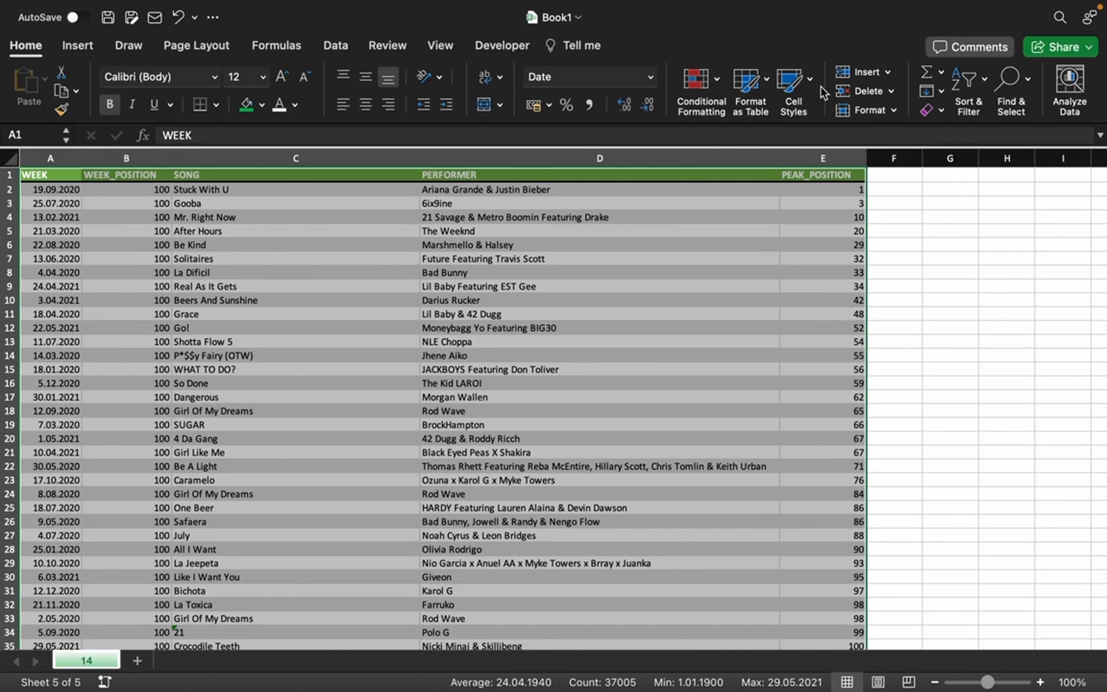
Format the selected range as a table with the green-header, grey-banded medium style again.
click(772, 87)
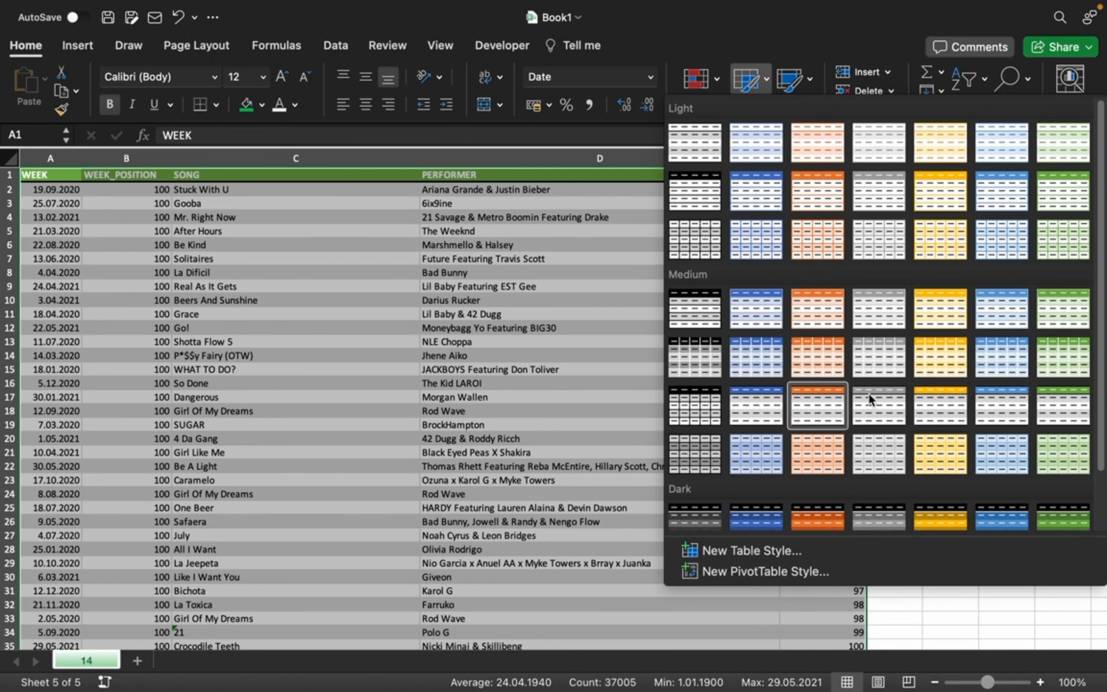
click(1054, 413)
click(613, 263)
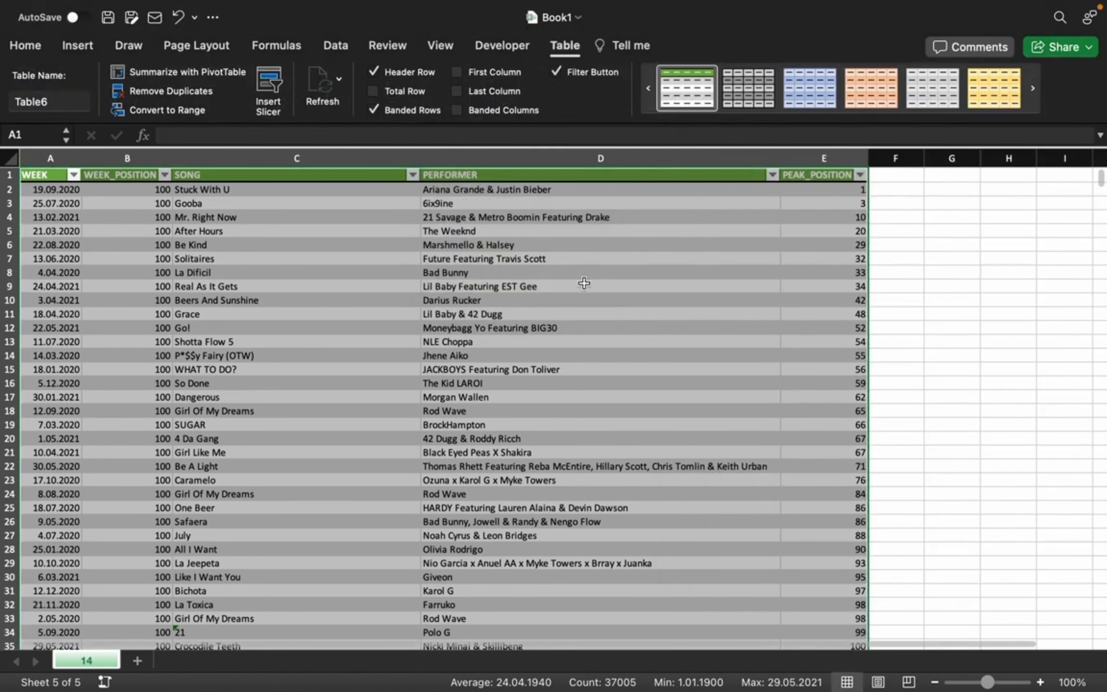
Insert a slicer for the PERFORMER column and place it beside the table, over columns F to H.
click(274, 89)
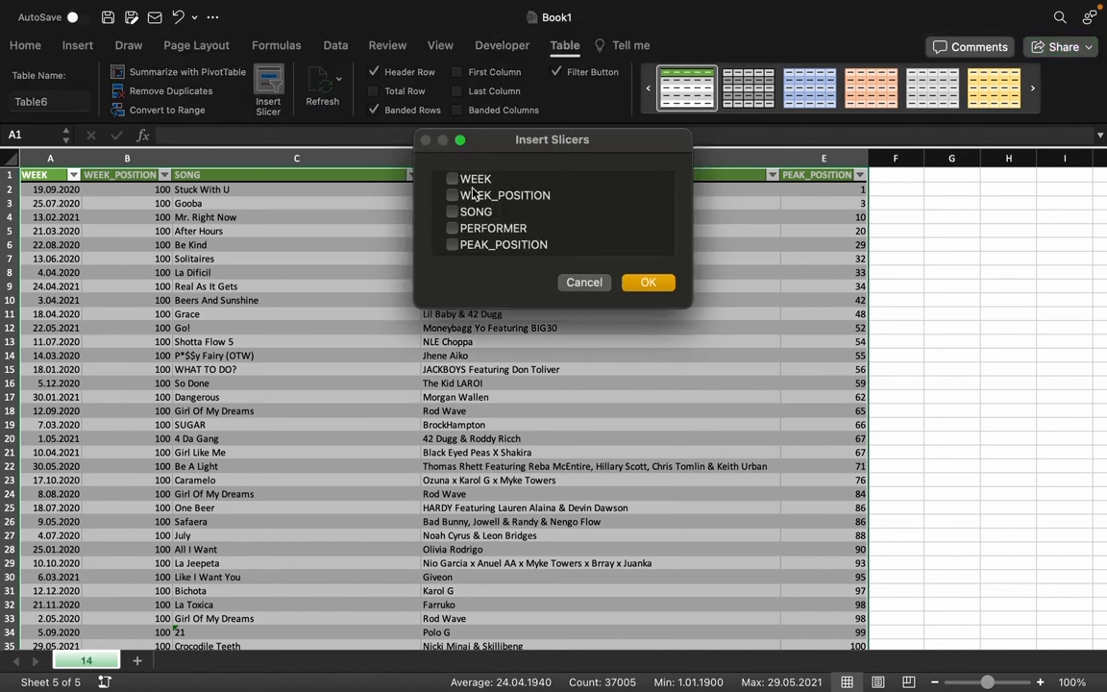
drag(503, 150, 426, 265)
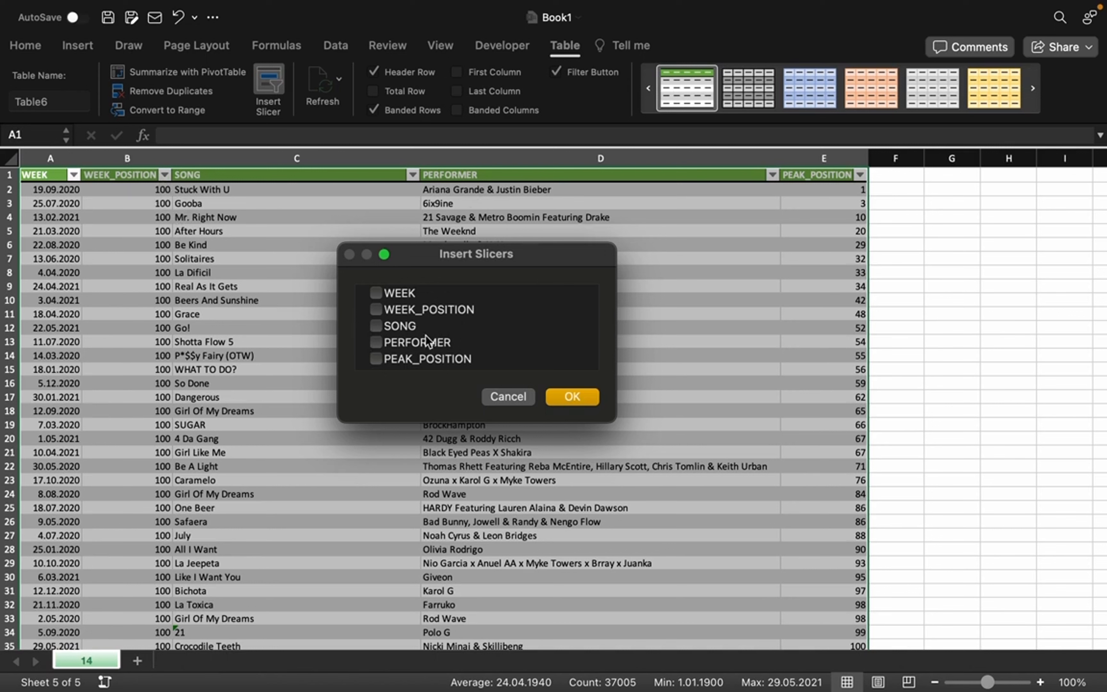
click(390, 348)
click(570, 395)
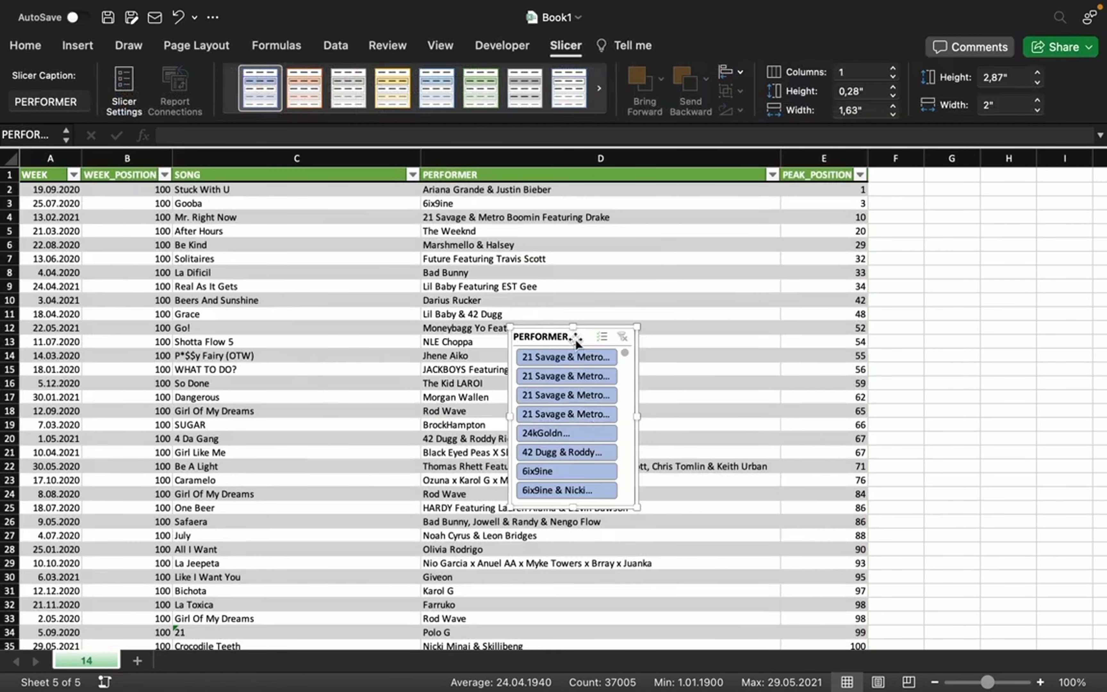
drag(571, 336, 962, 236)
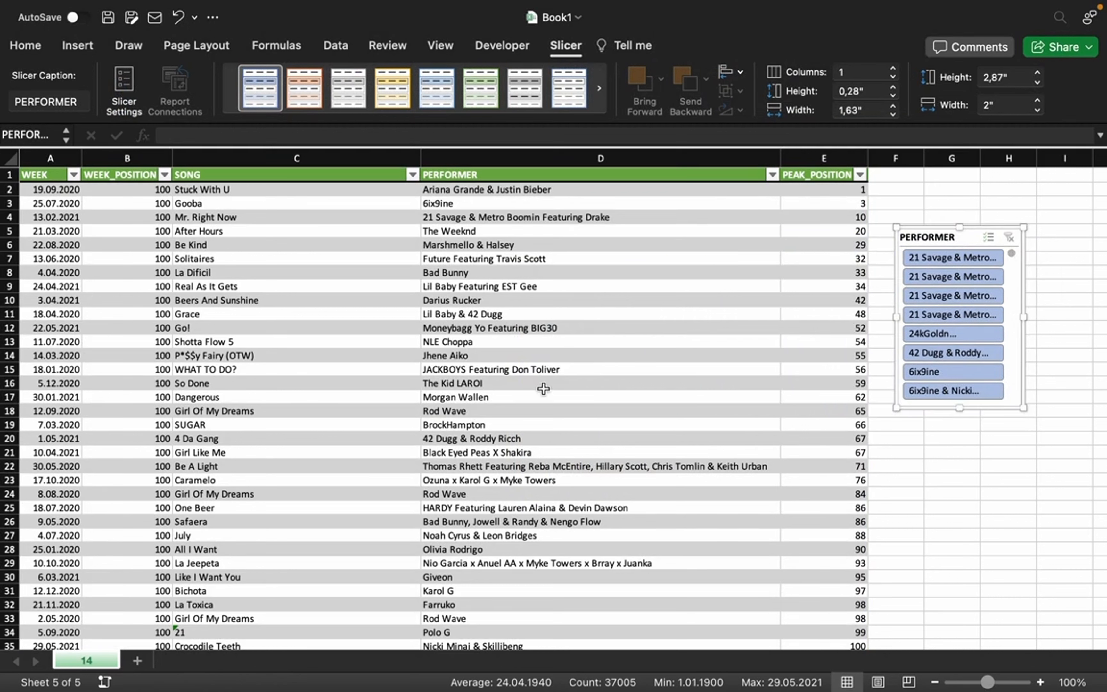
Filter the table to the performer Breland with the slicer and clear the filter again.
mouse_move(1011, 253)
mouse_down()
mouse_move(1012, 373)
mouse_move(1020, 232)
mouse_up()
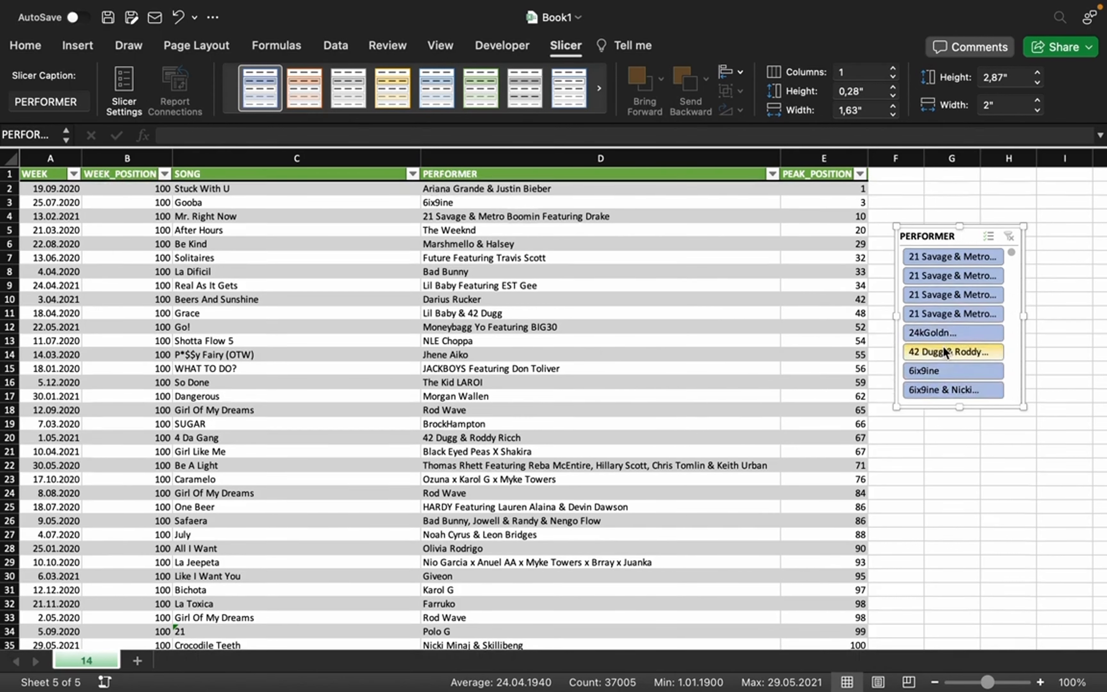
scroll(951, 306, down, 6)
scroll(958, 352, up, 6)
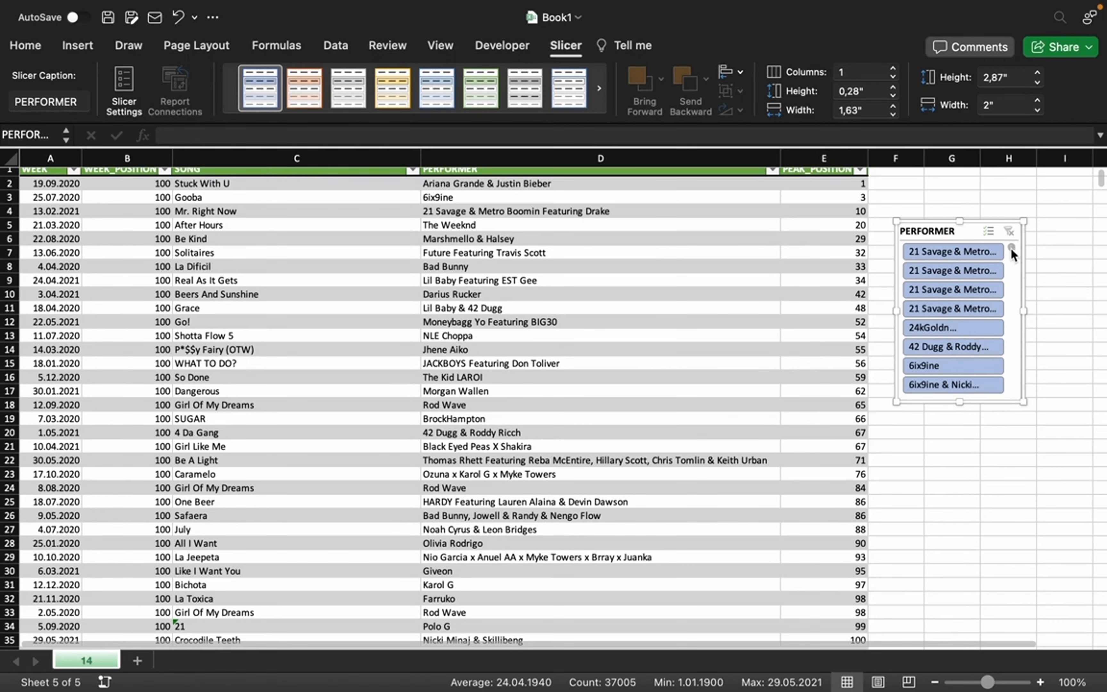
drag(1011, 248, 1010, 259)
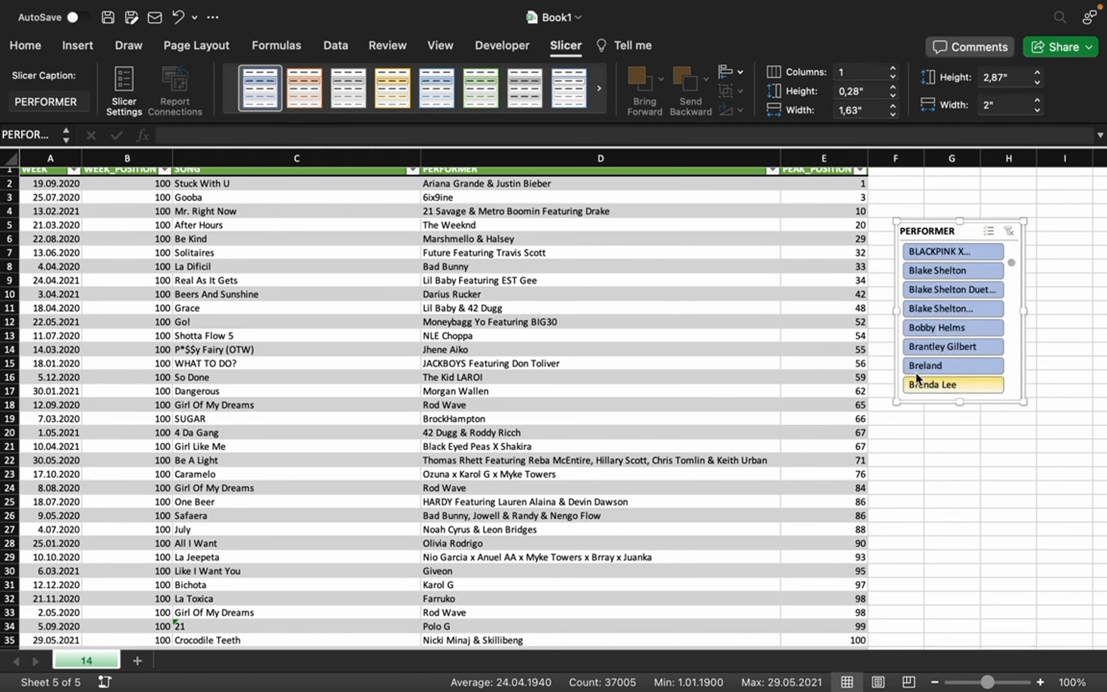
click(940, 364)
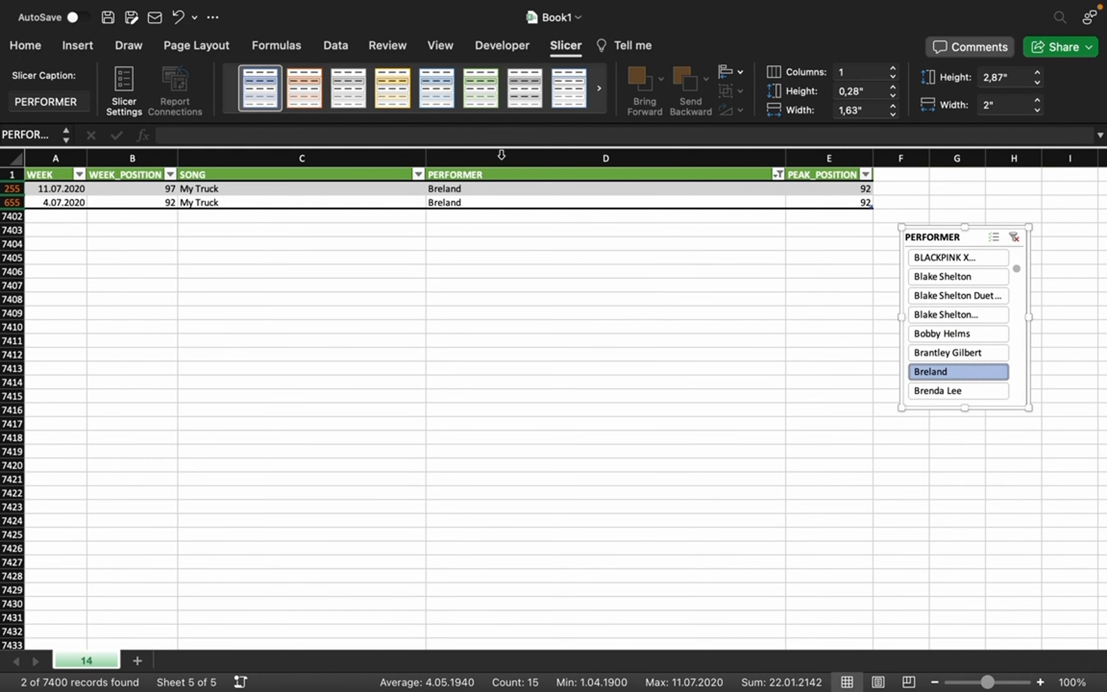
click(1012, 238)
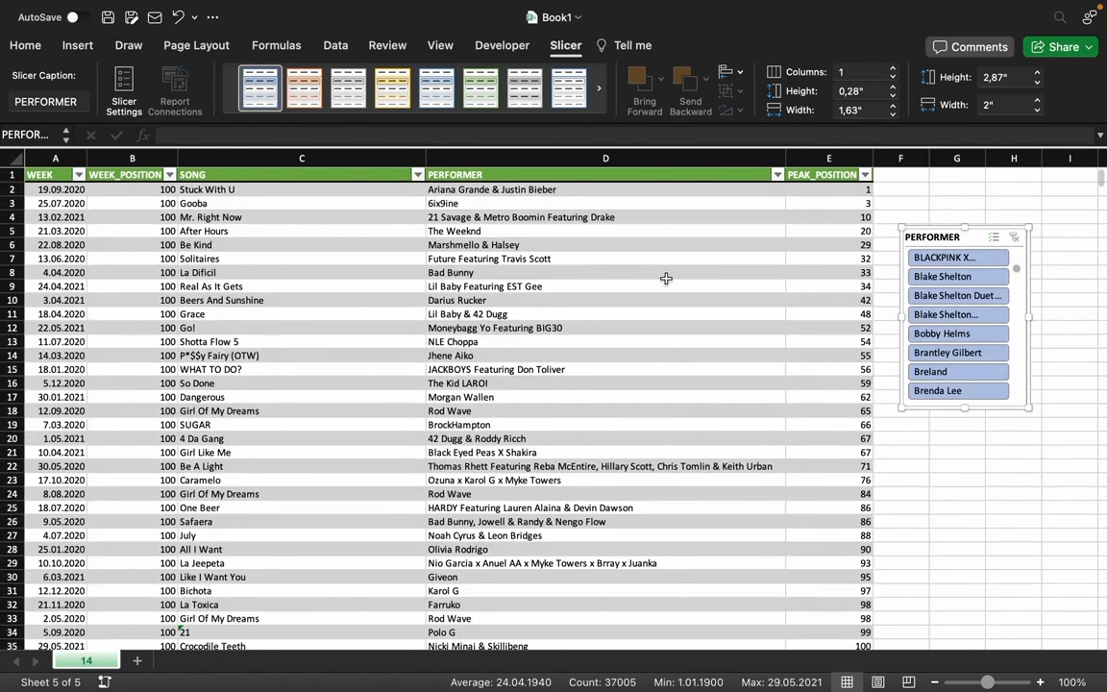
Apply the light green style to the PERFORMER slicer and deselect it.
click(481, 88)
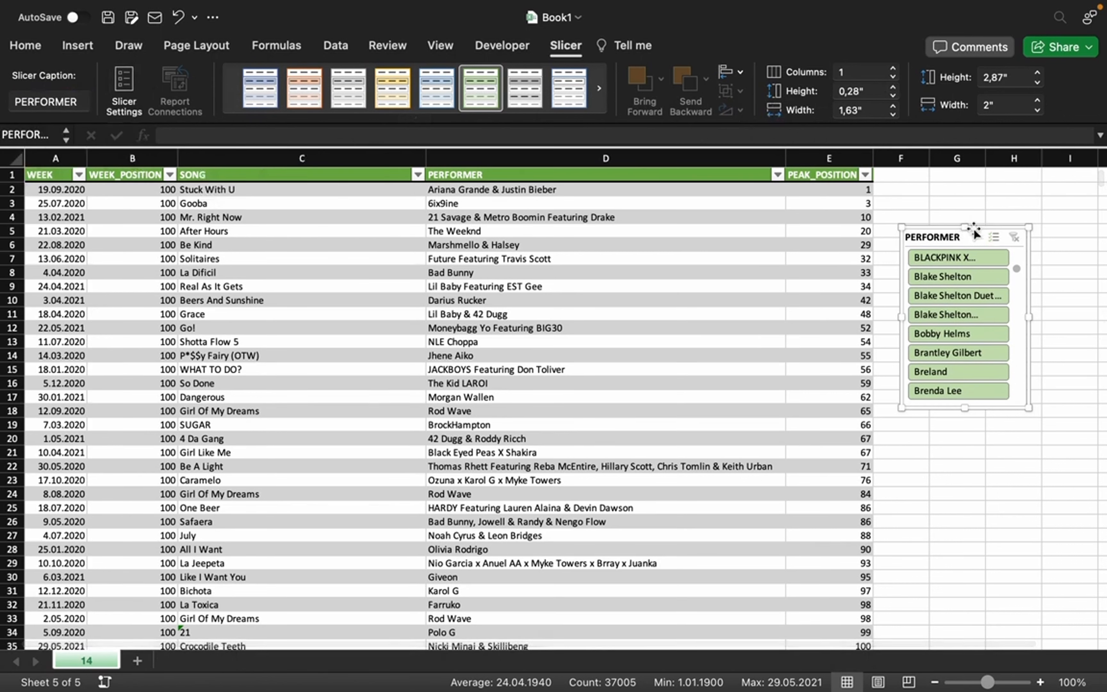
click(321, 340)
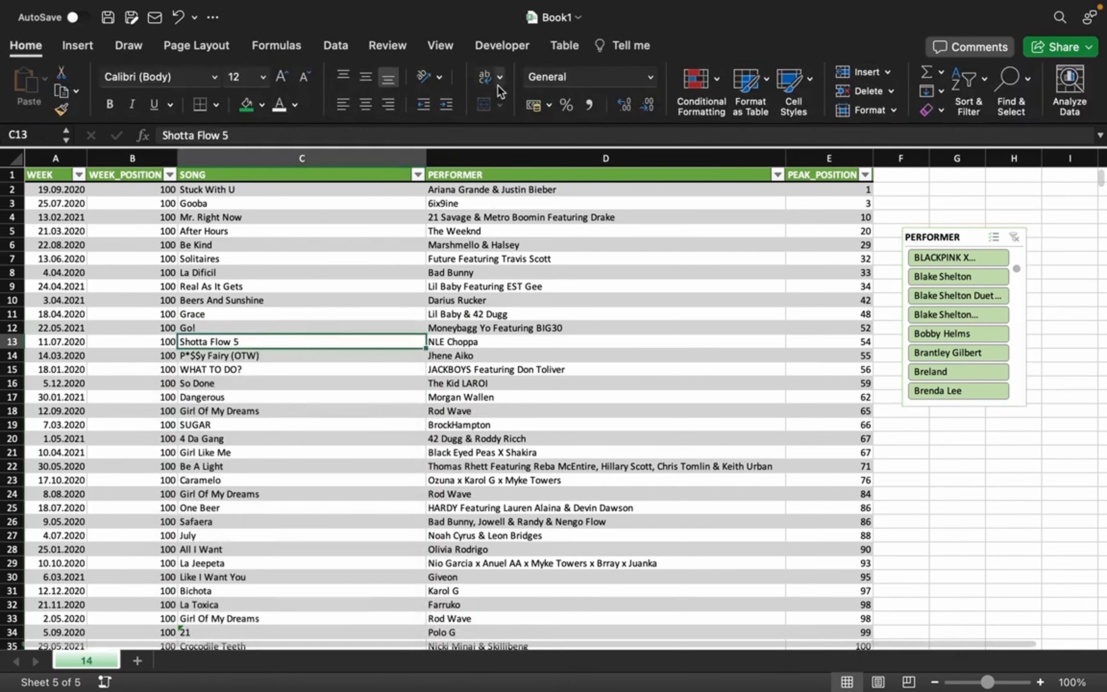
Turn the table's header row off and back on, and add a total row and remove it again.
click(566, 44)
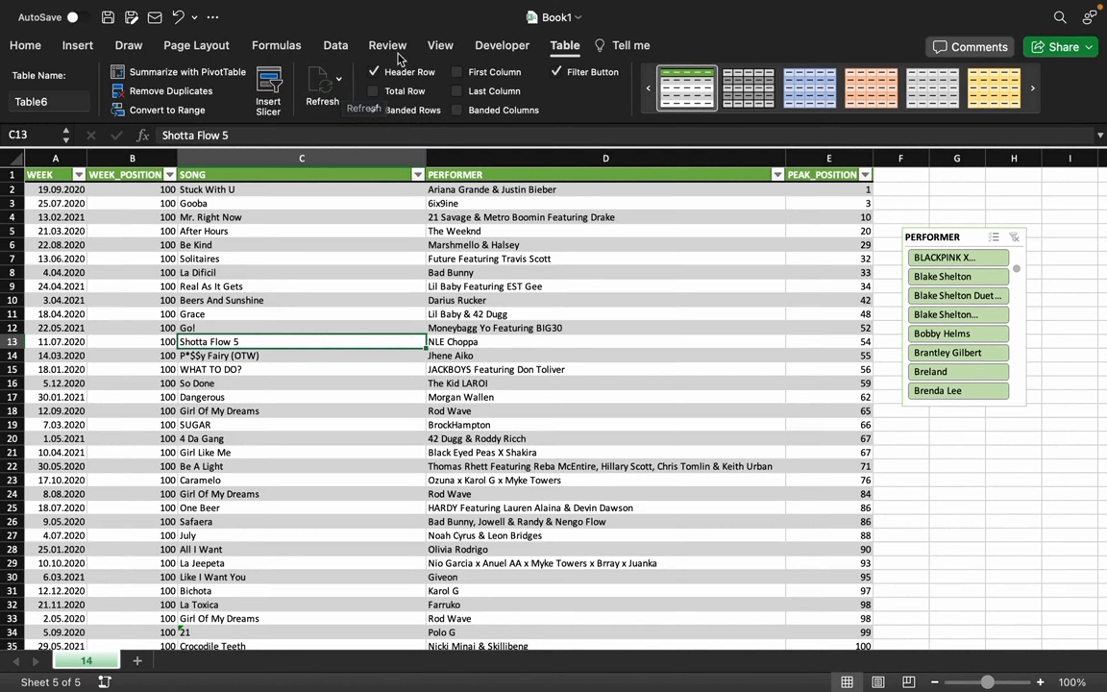
click(436, 113)
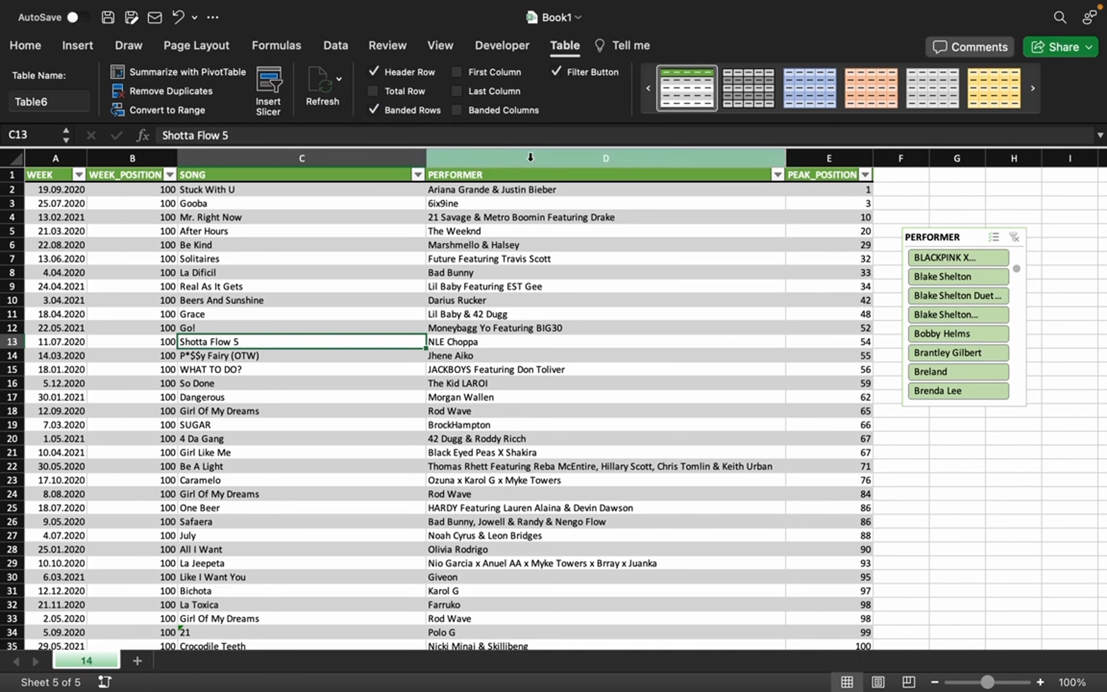
click(376, 73)
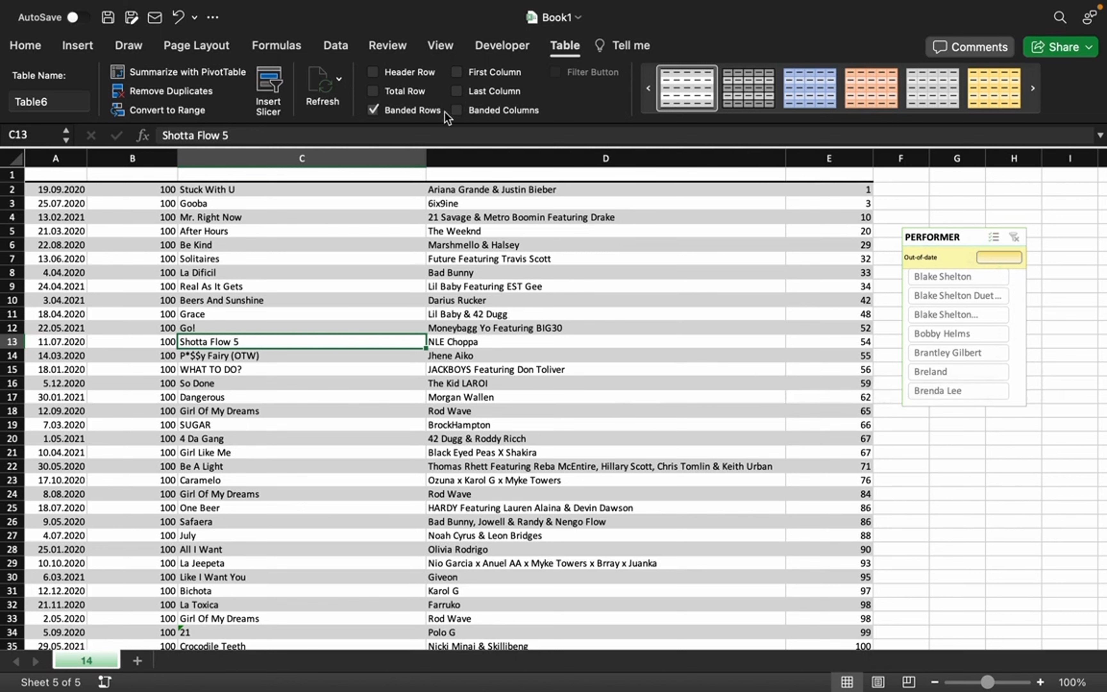
click(372, 72)
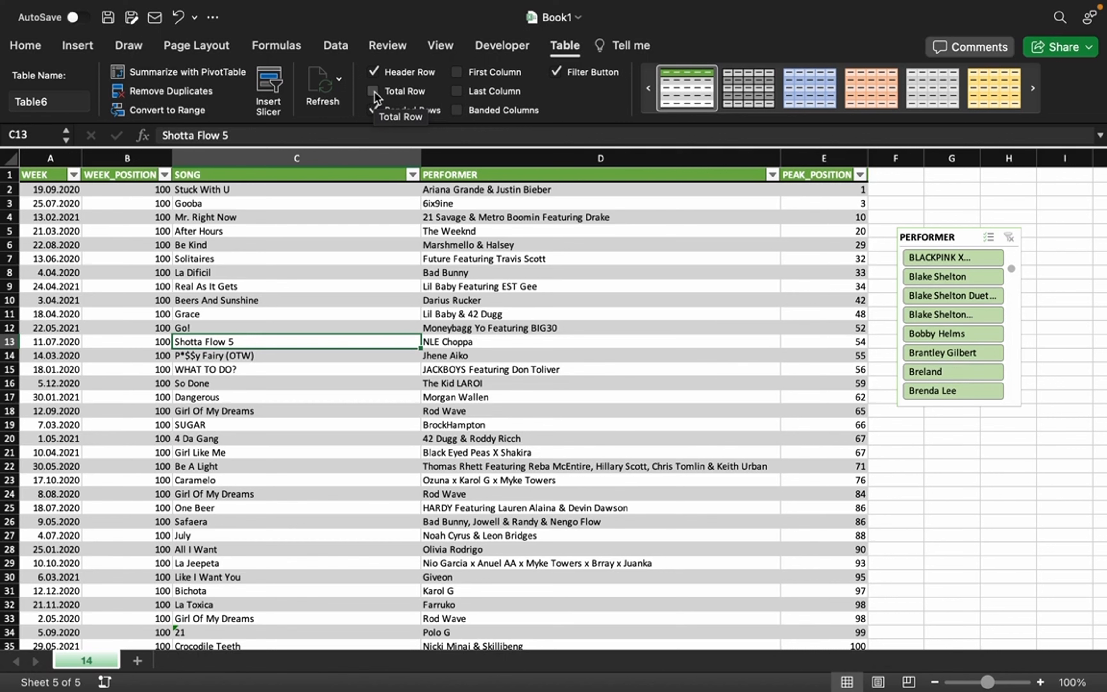
click(374, 92)
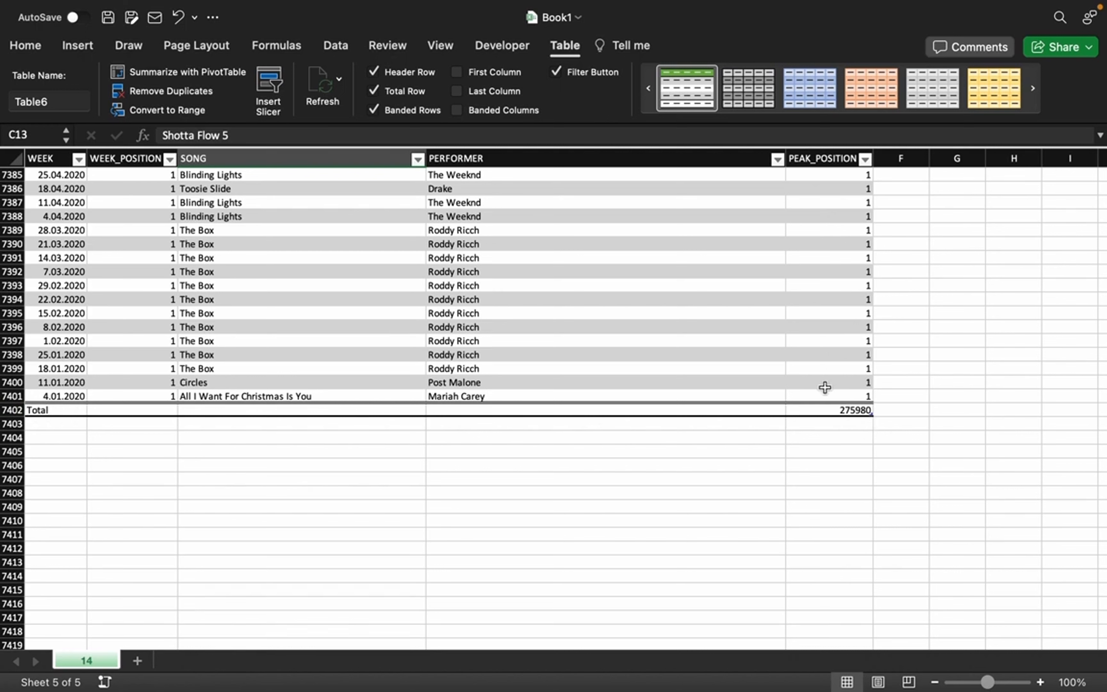
click(374, 90)
Return to the table's PERFORMER header cell and turn off the banded rows option.
click(455, 300)
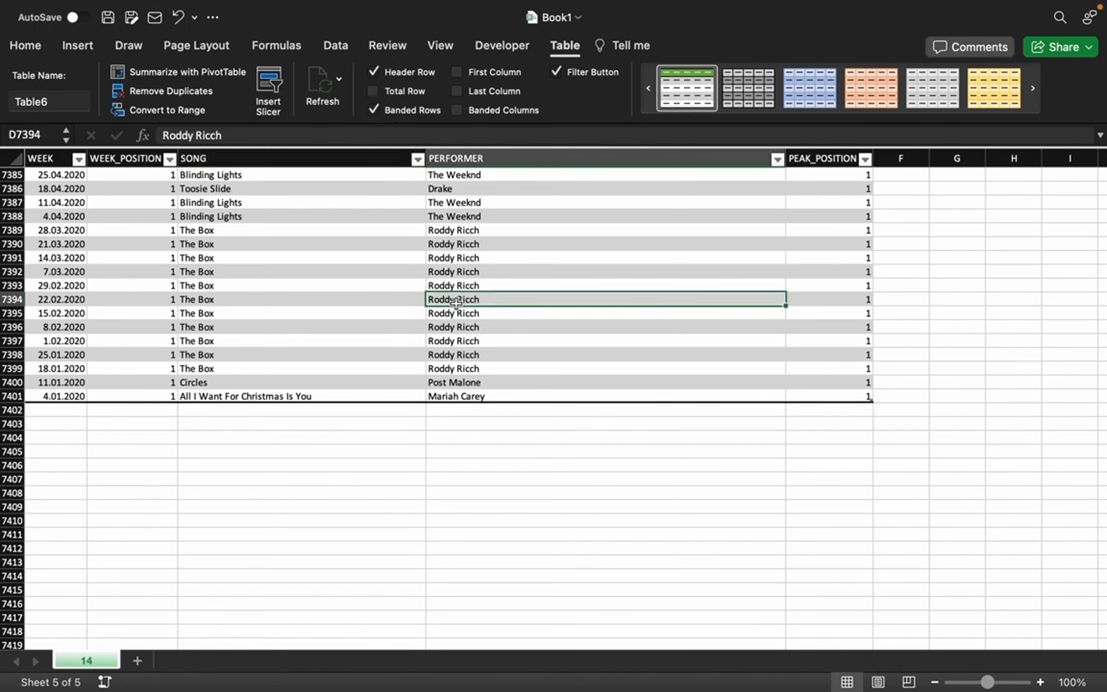
key(super+Up)
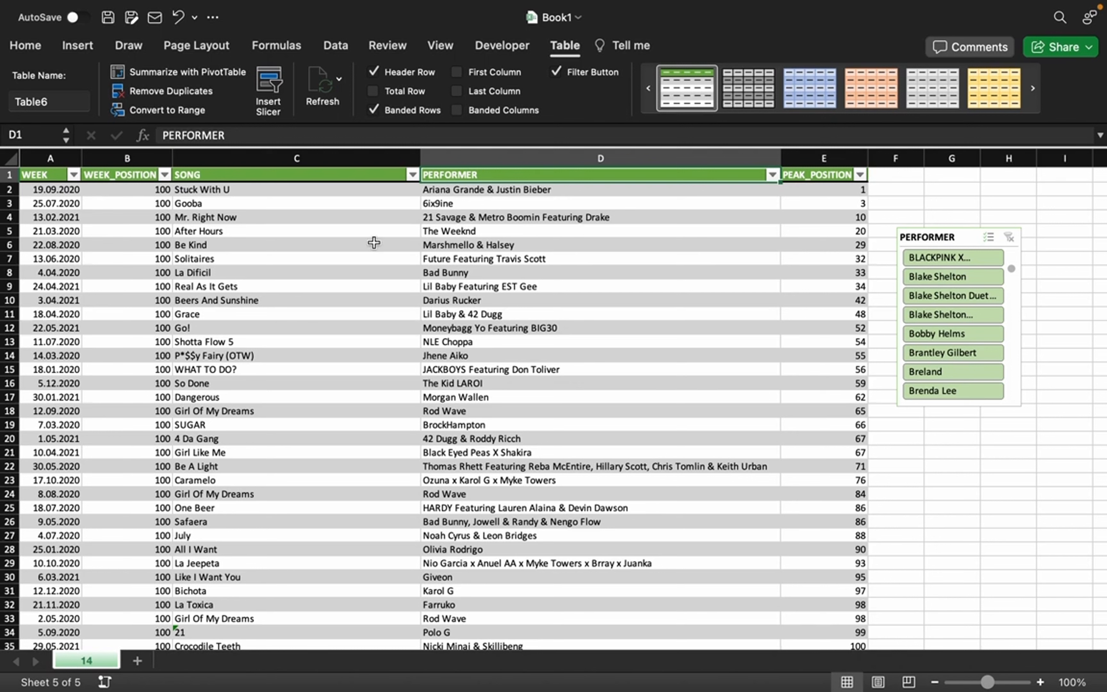
click(373, 112)
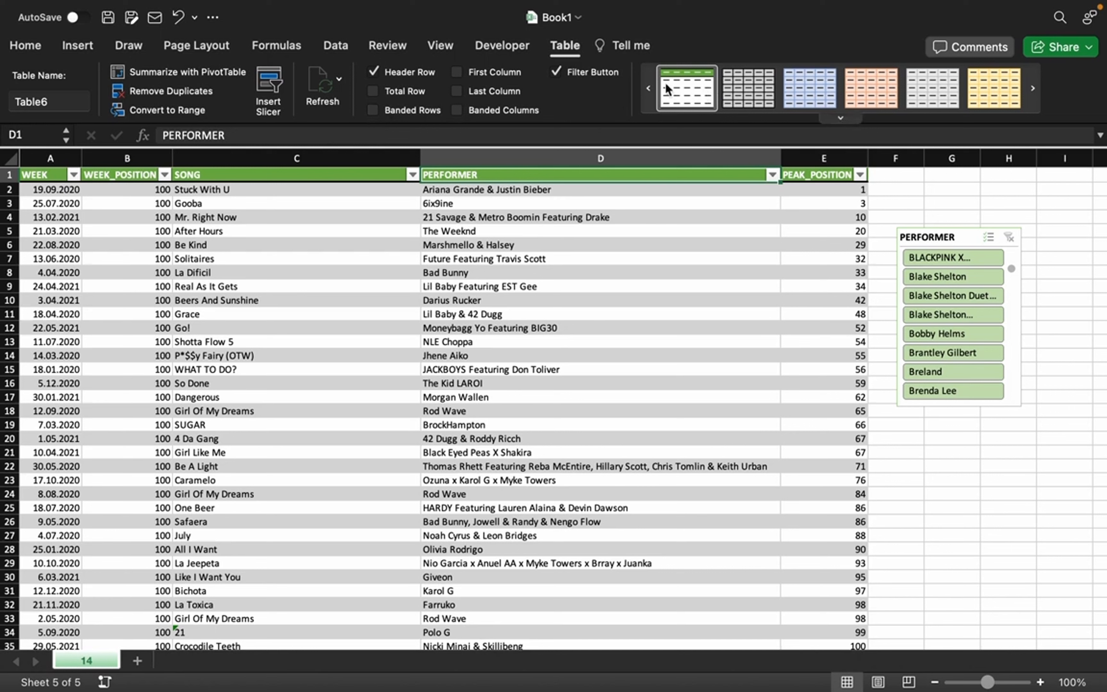
Turn on the table's banded rows, first column, last column and banded columns options, and toggle the filter buttons off and back on.
click(374, 111)
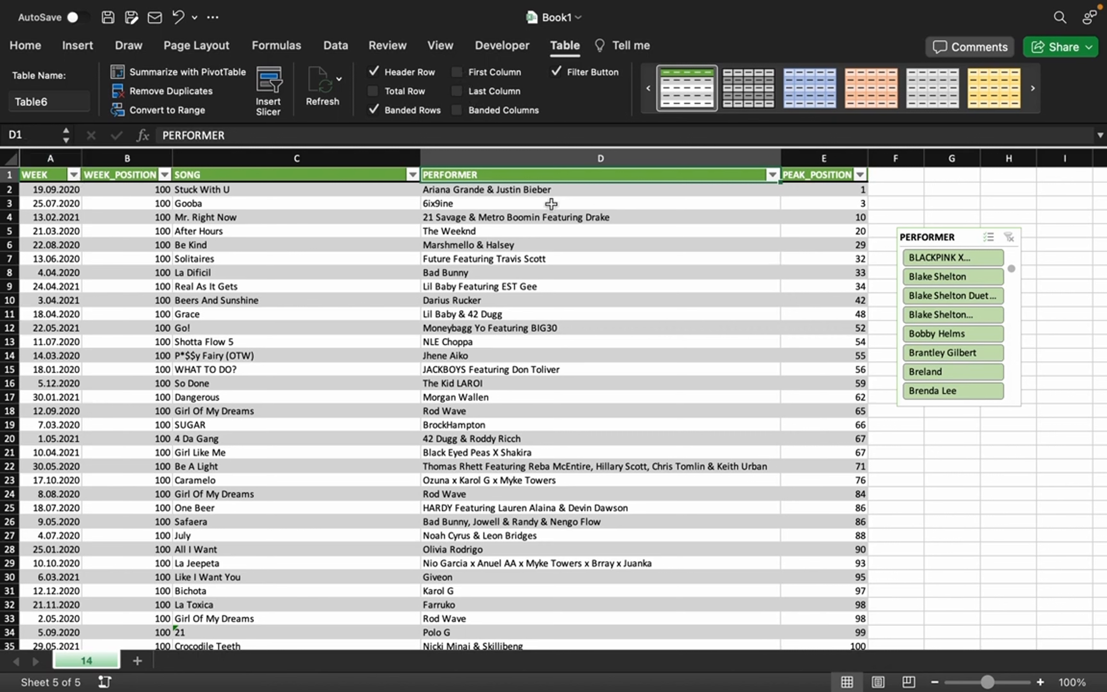
click(457, 72)
click(458, 91)
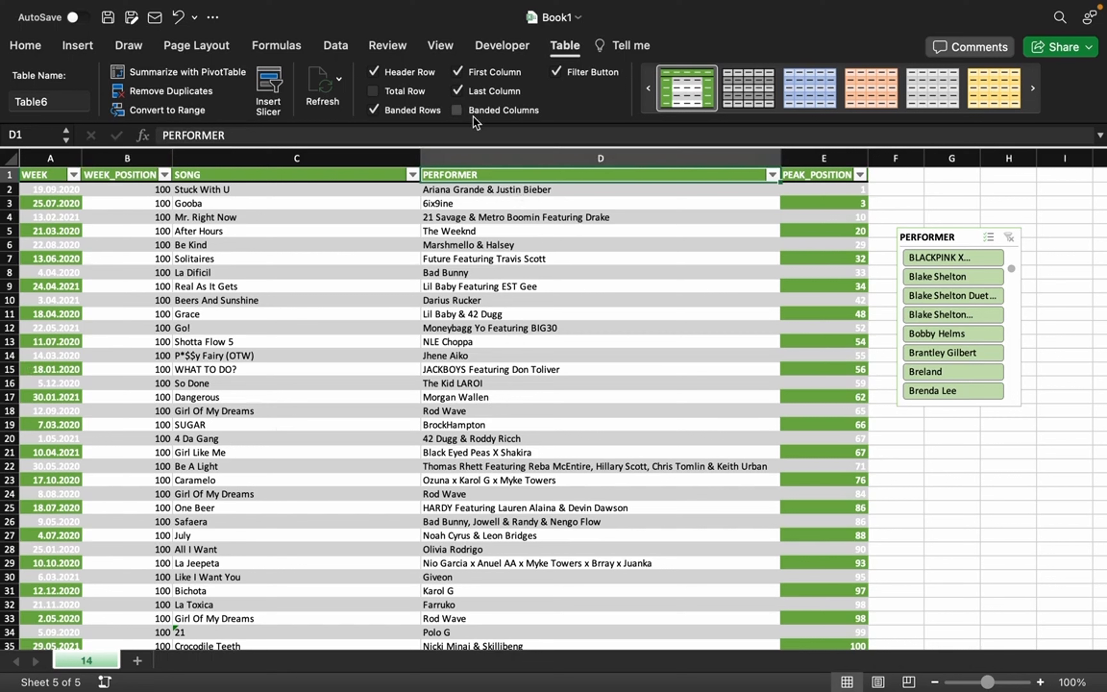
click(457, 110)
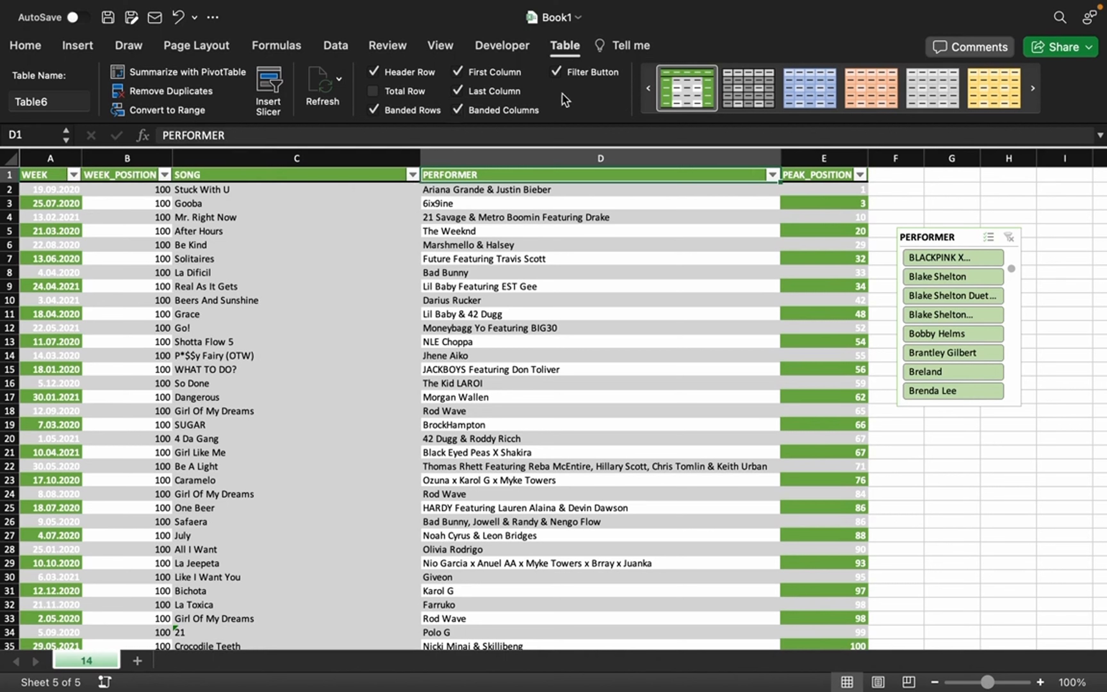
click(556, 72)
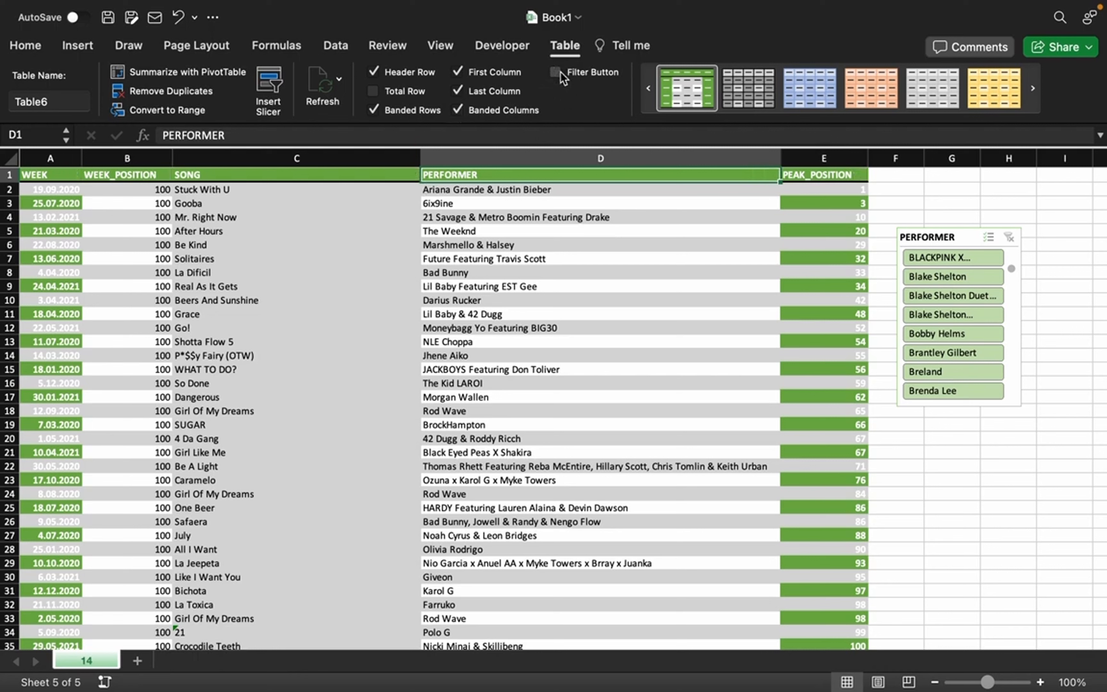
click(556, 72)
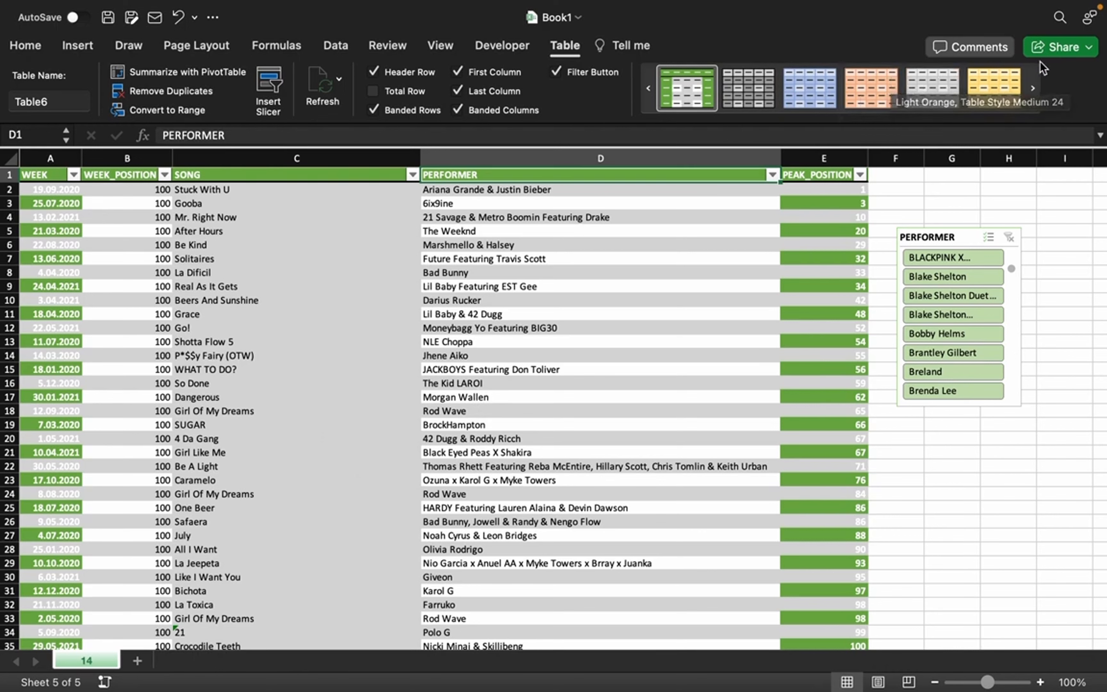
Try the blue-and-orange and dark green table styles, and settle on the light green medium style with shaded bands.
click(1032, 88)
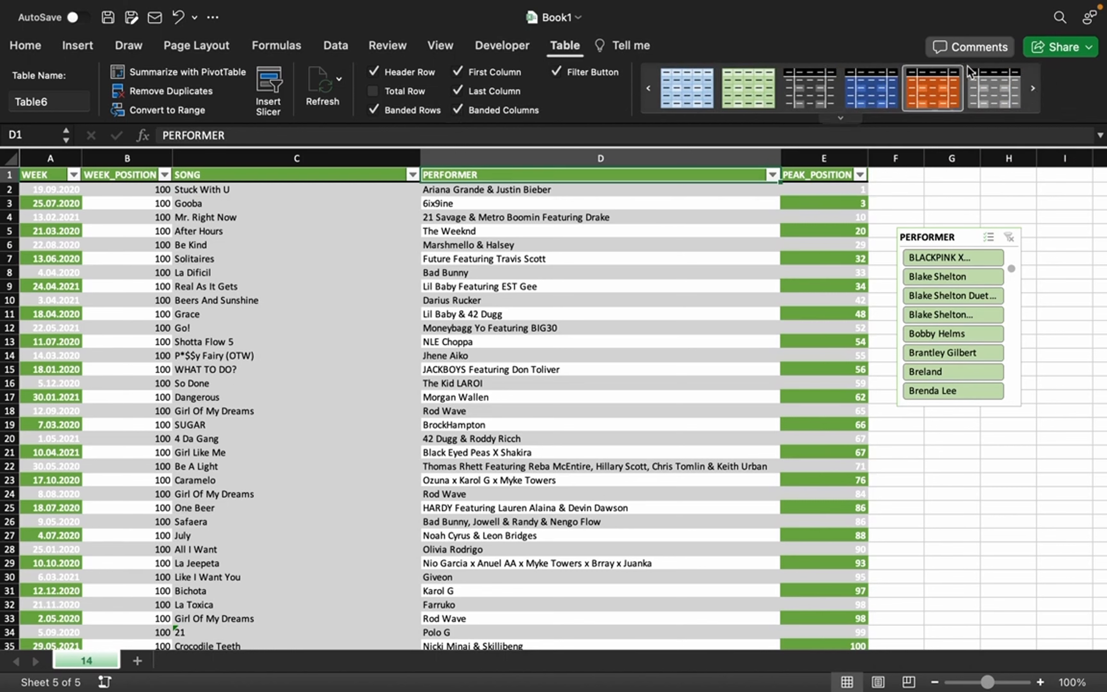
click(1032, 91)
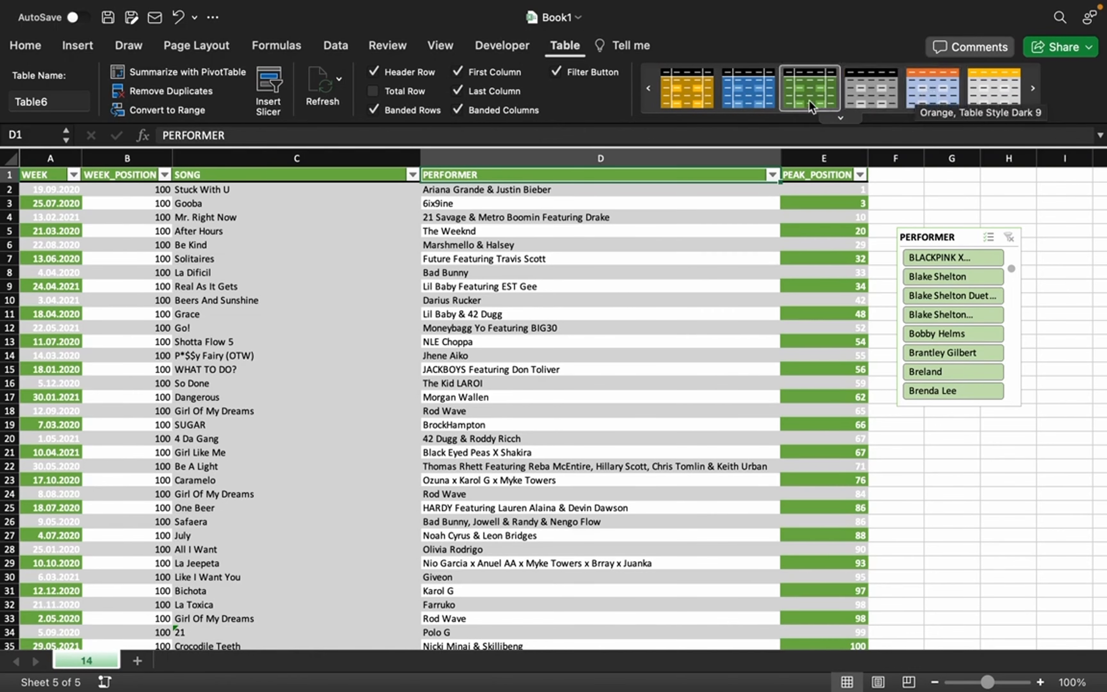
click(932, 91)
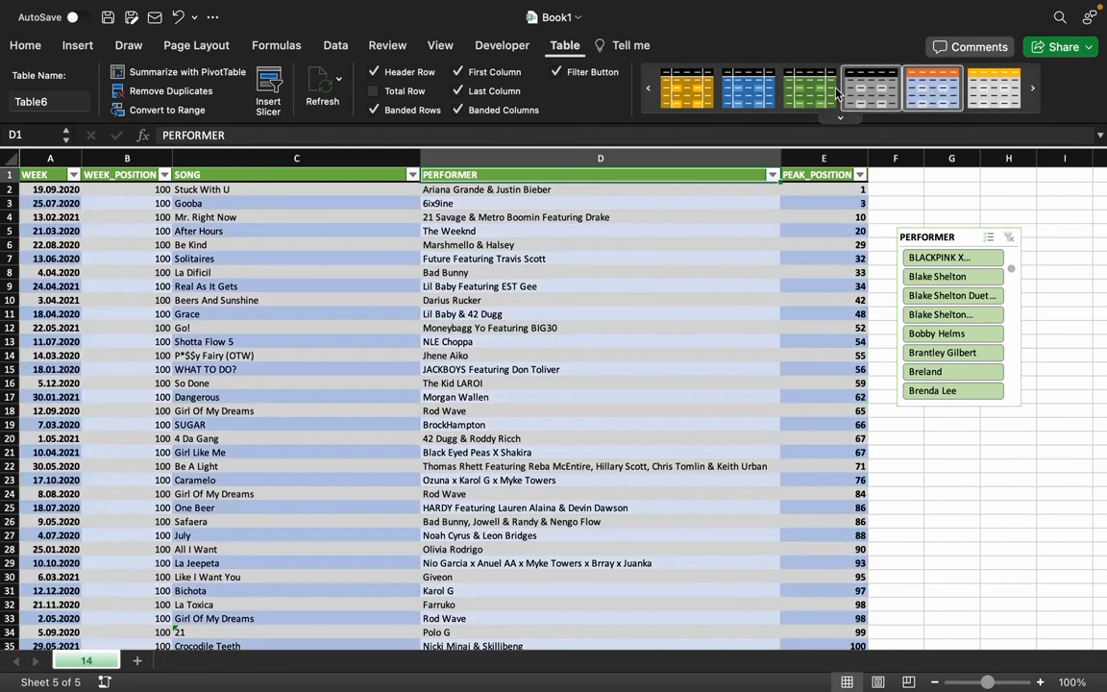
click(807, 86)
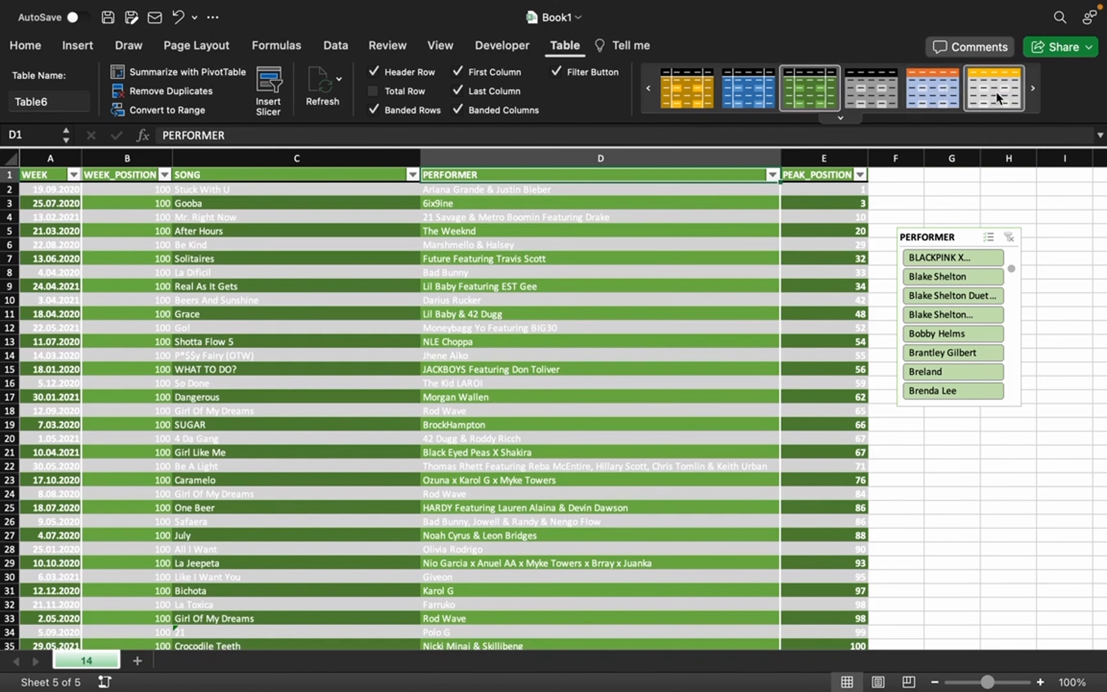
click(649, 90)
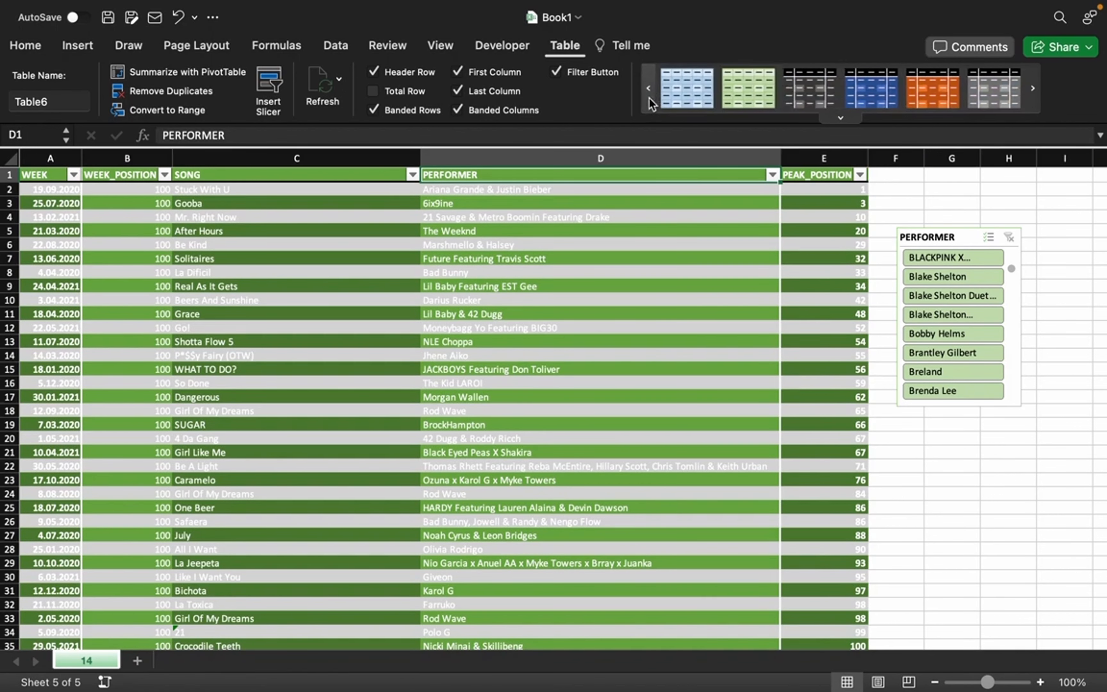
click(766, 96)
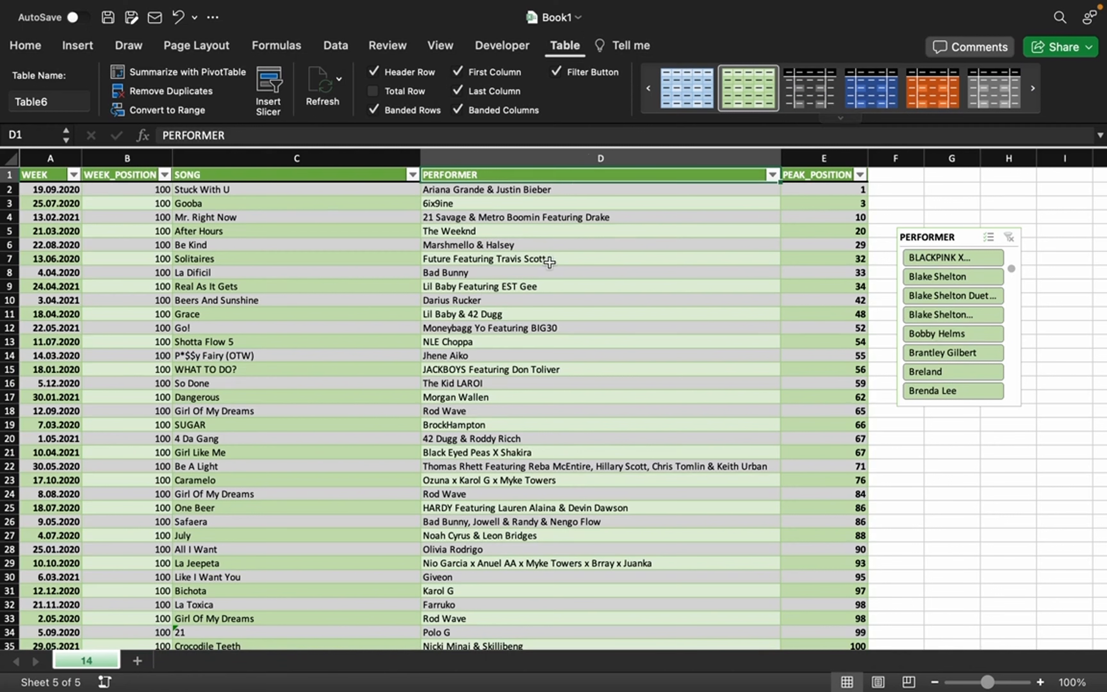
Start a new table style named "engineer" from a table cell and look through its list of table elements.
click(486, 313)
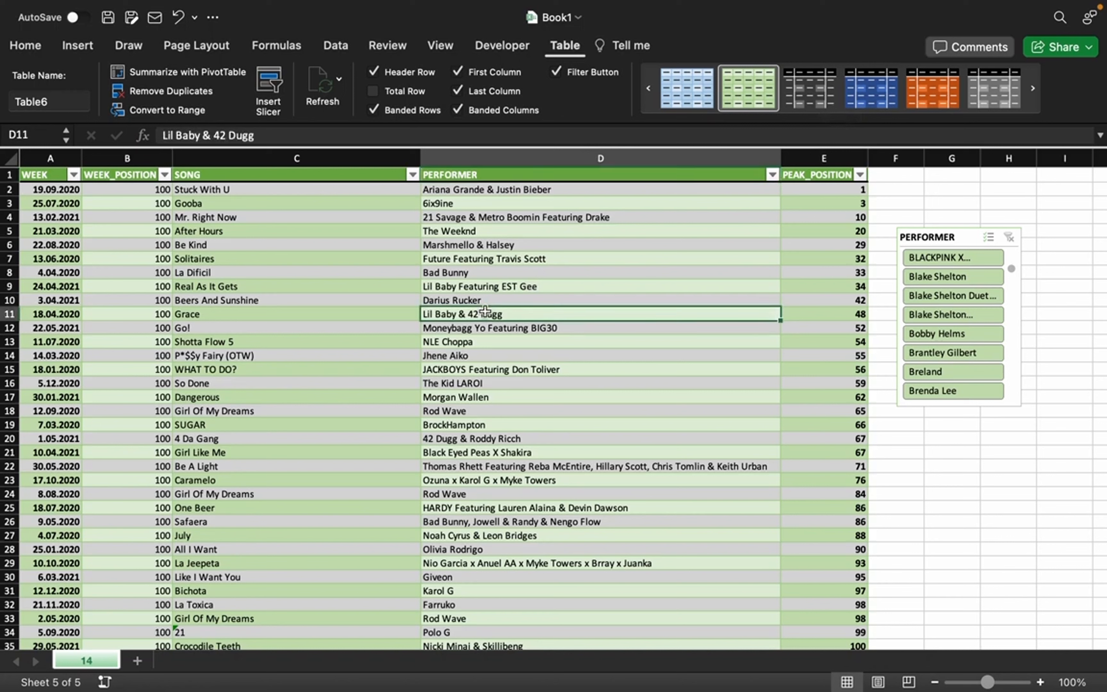
click(26, 46)
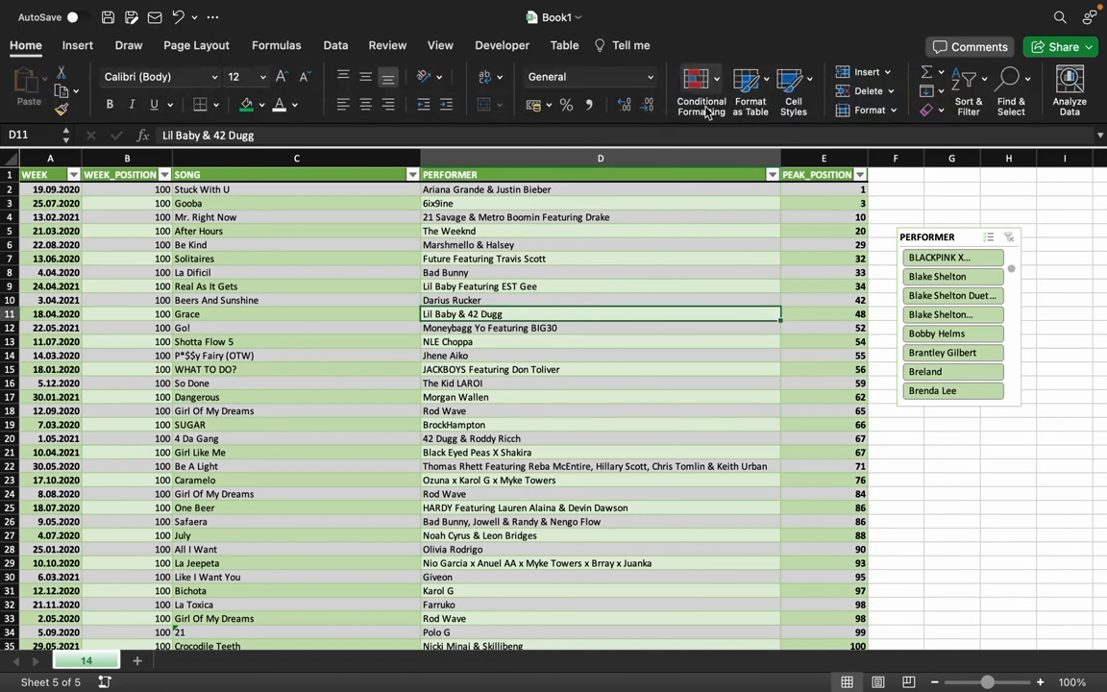
click(768, 94)
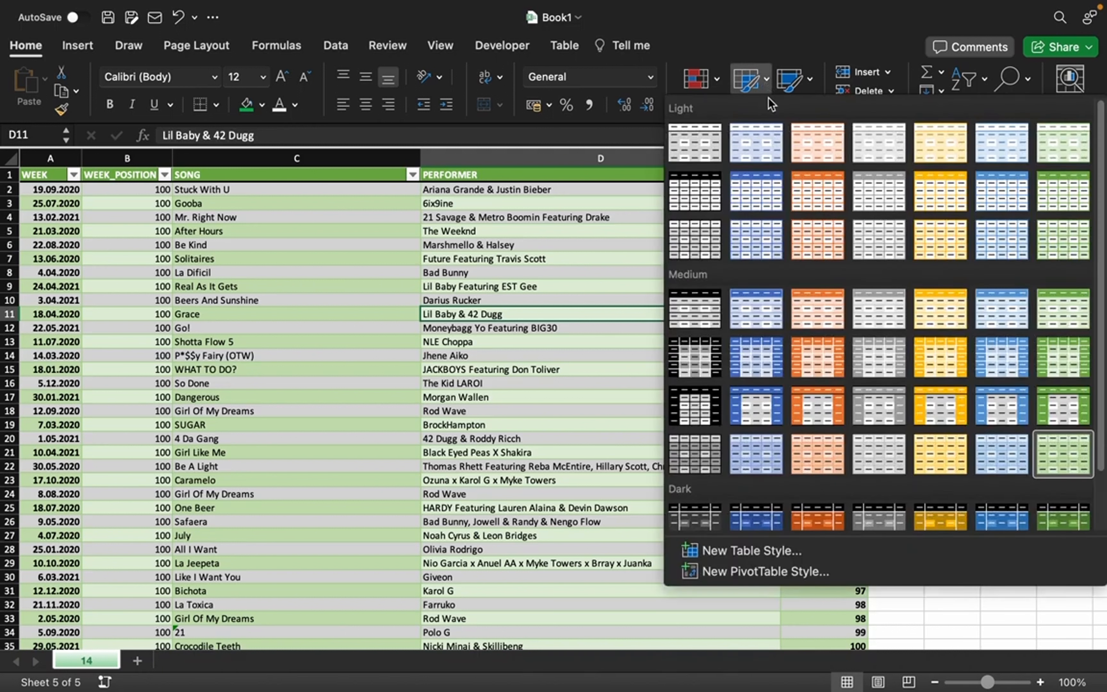
click(757, 553)
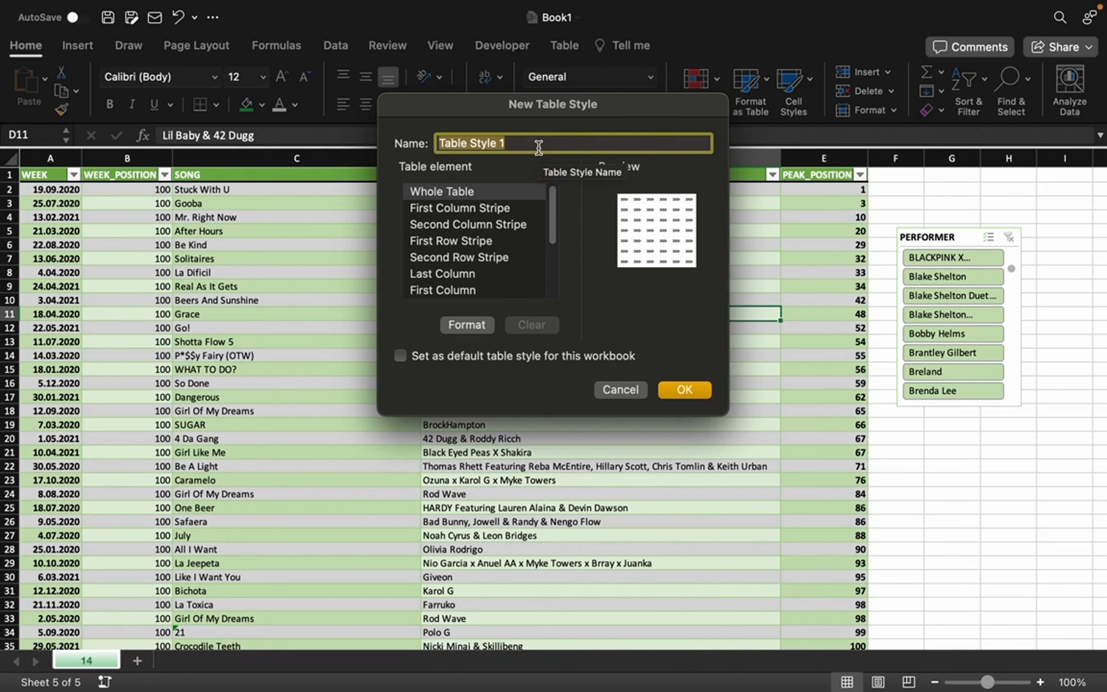
text(en)
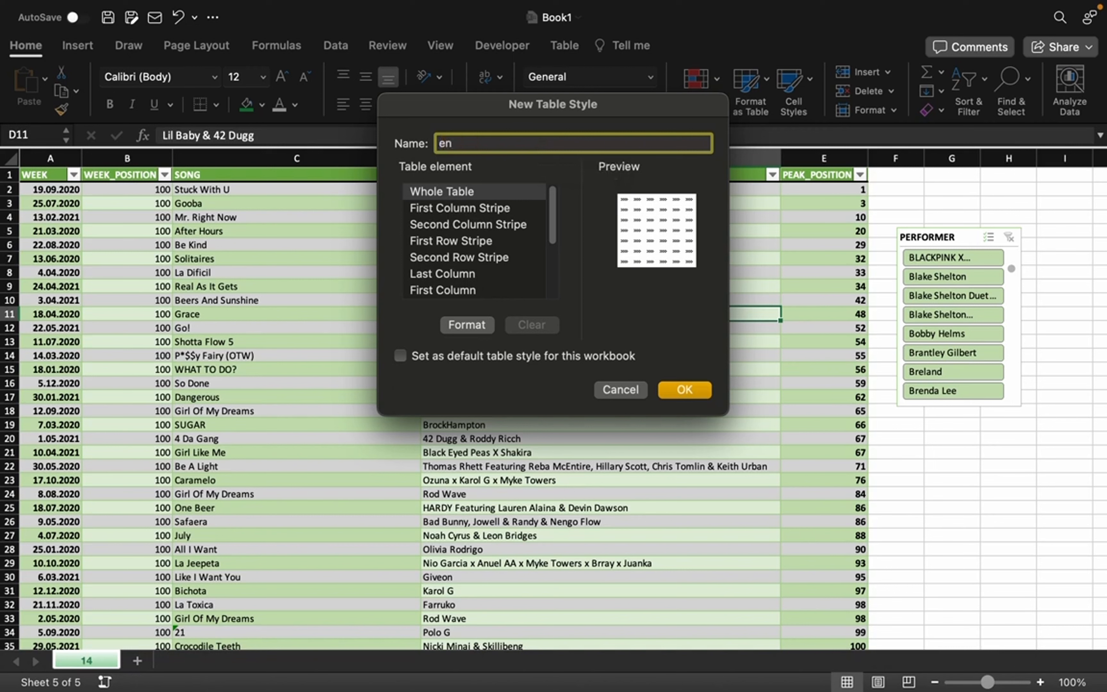
text(gineer)
drag(550, 221, 577, 288)
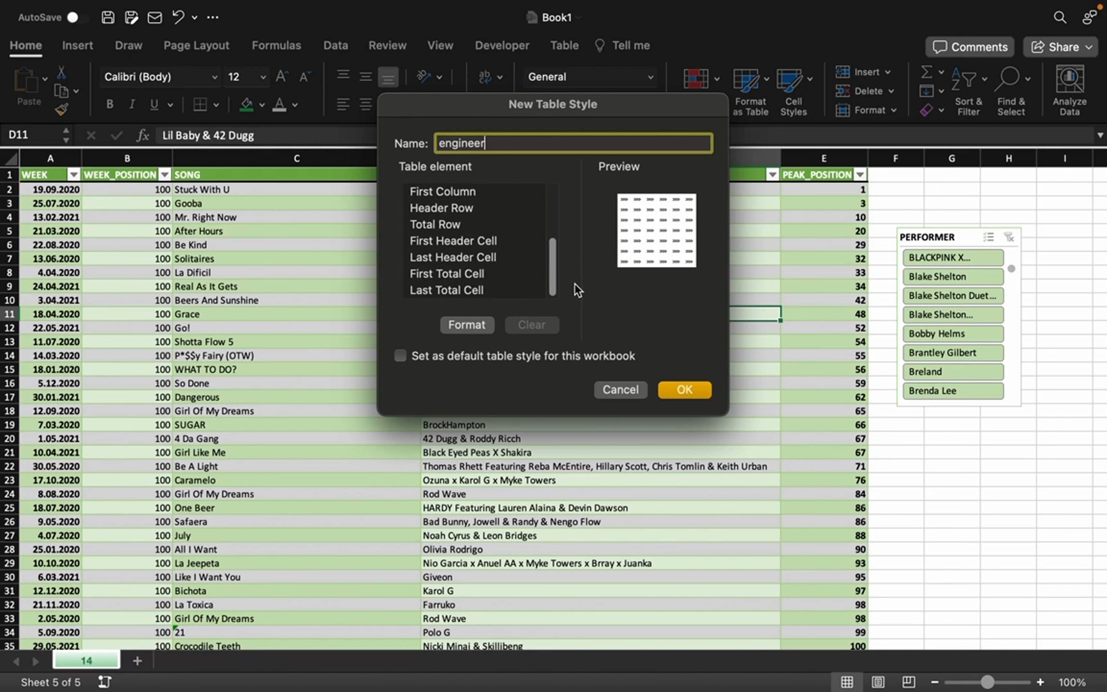
mouse_move(574, 285)
mouse_down()
mouse_move(577, 248)
mouse_move(579, 285)
mouse_up()
scroll(512, 238, up, 5)
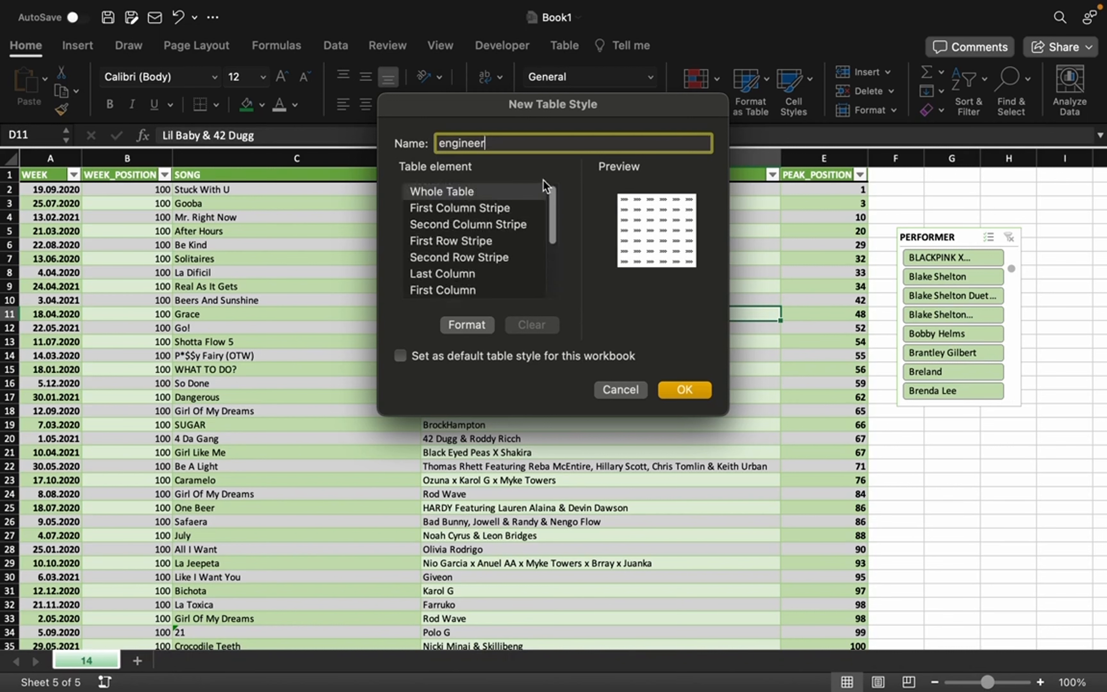
Look at the font, border and fill formatting options for the Whole Table element, and discard the new table style.
click(462, 190)
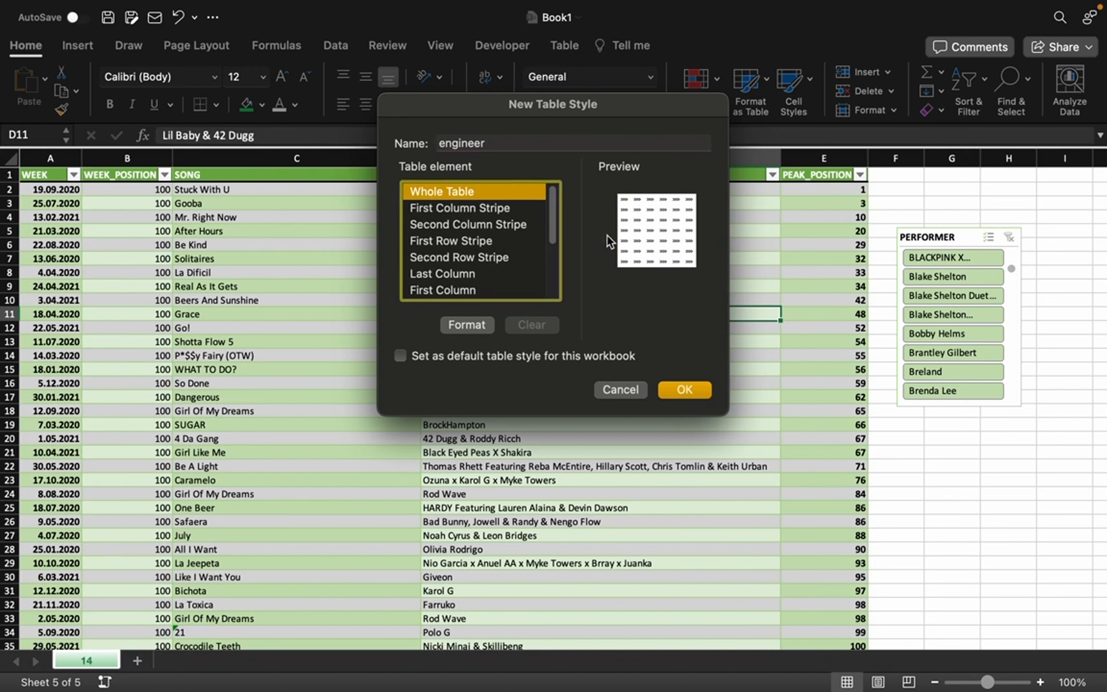
click(467, 325)
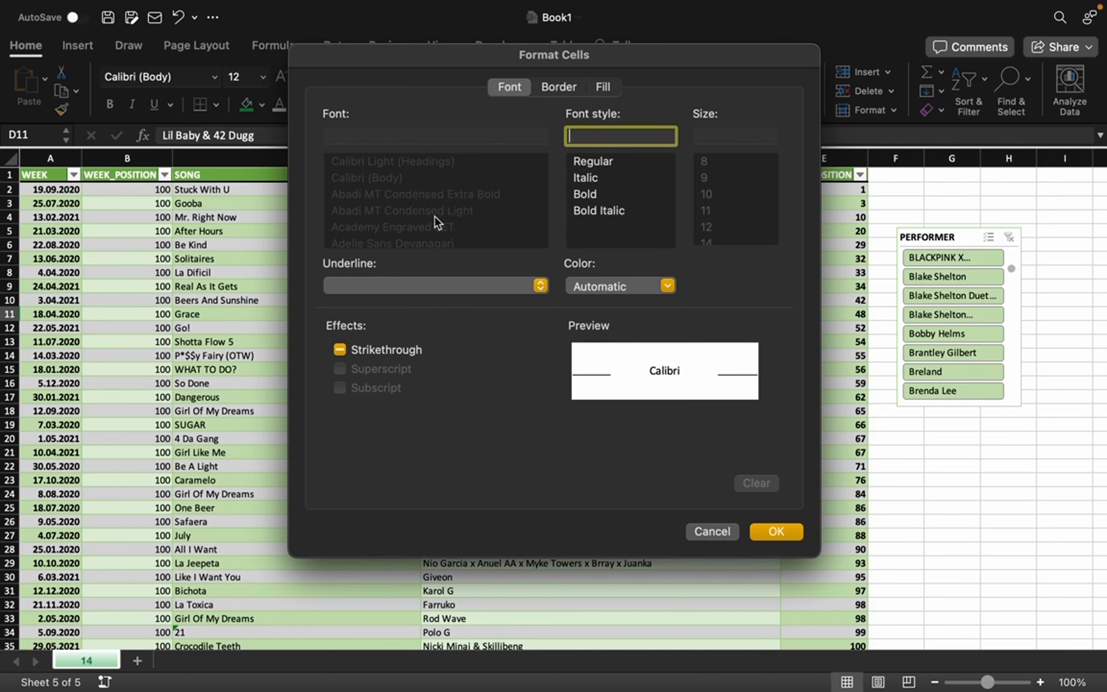
click(571, 91)
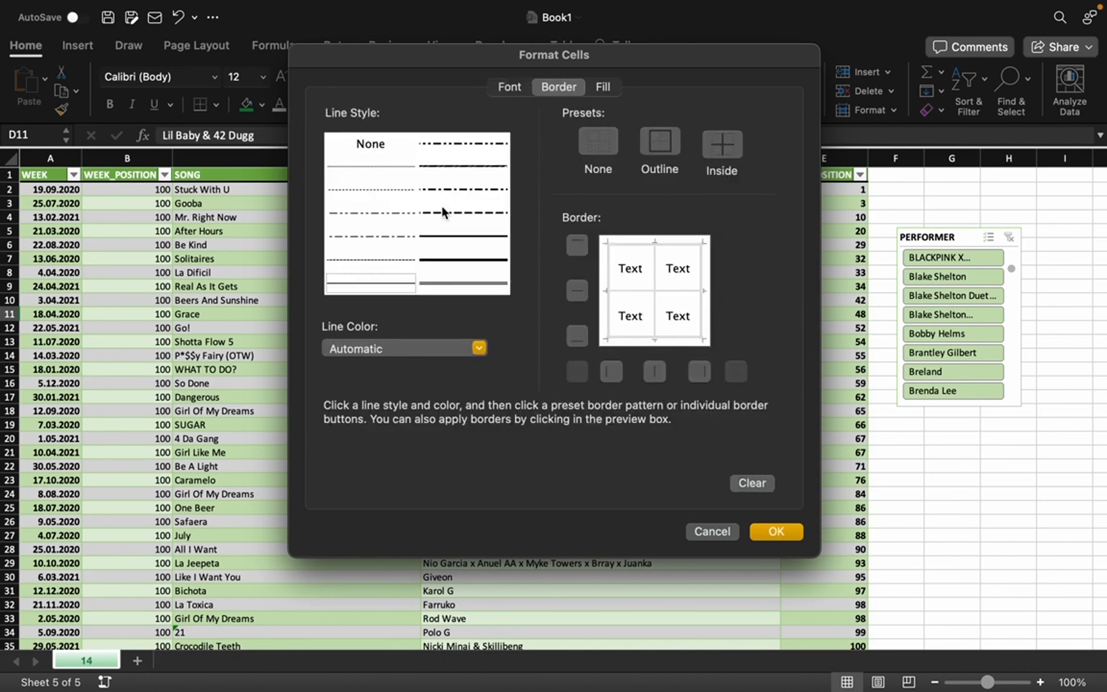
click(602, 87)
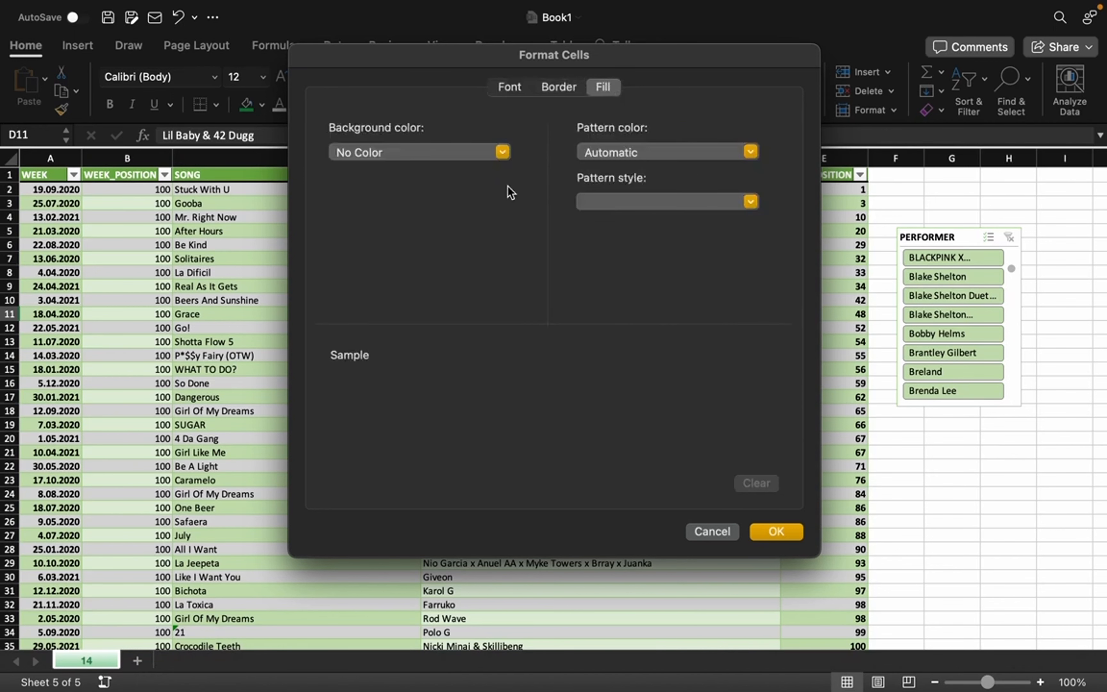
click(712, 533)
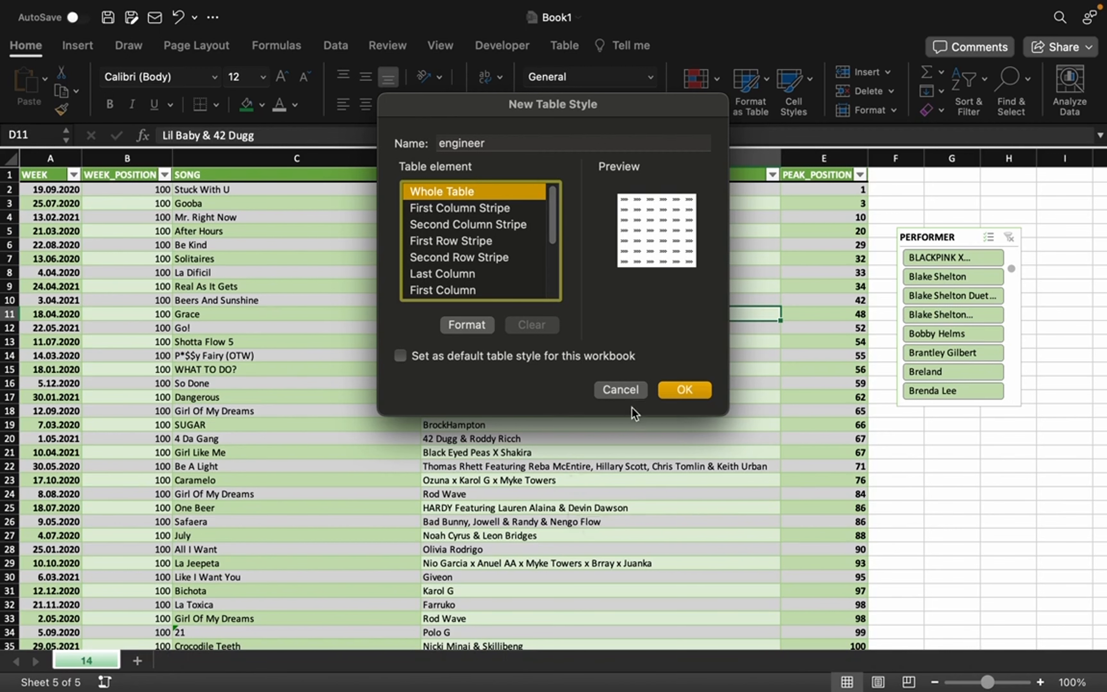
click(621, 390)
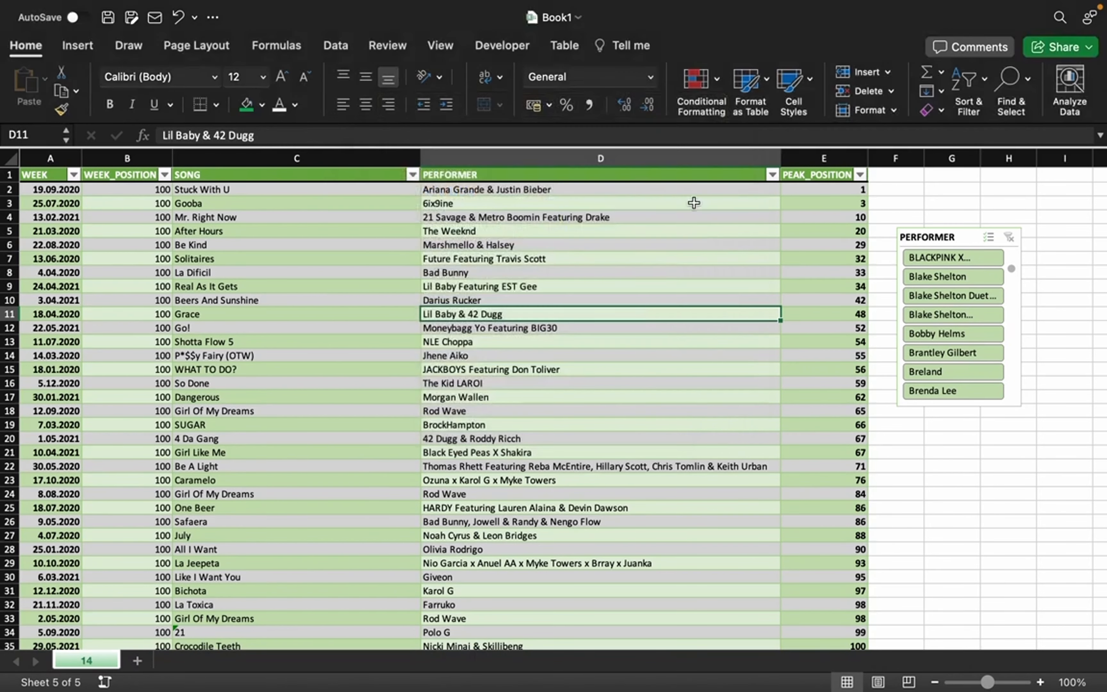
click(766, 83)
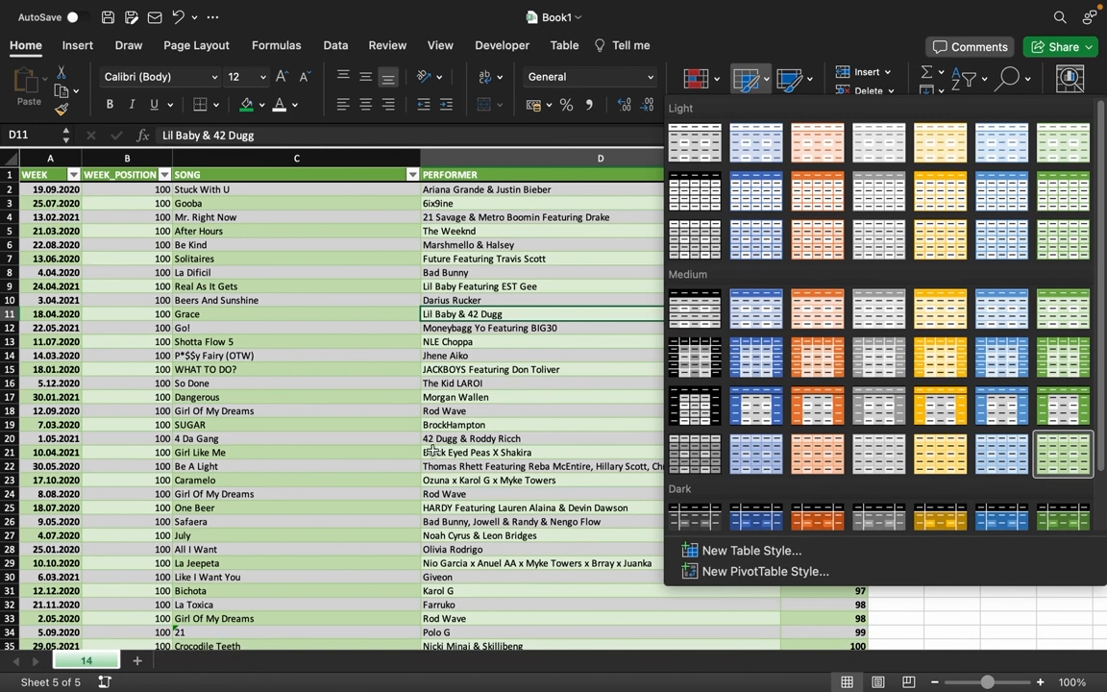
click(489, 359)
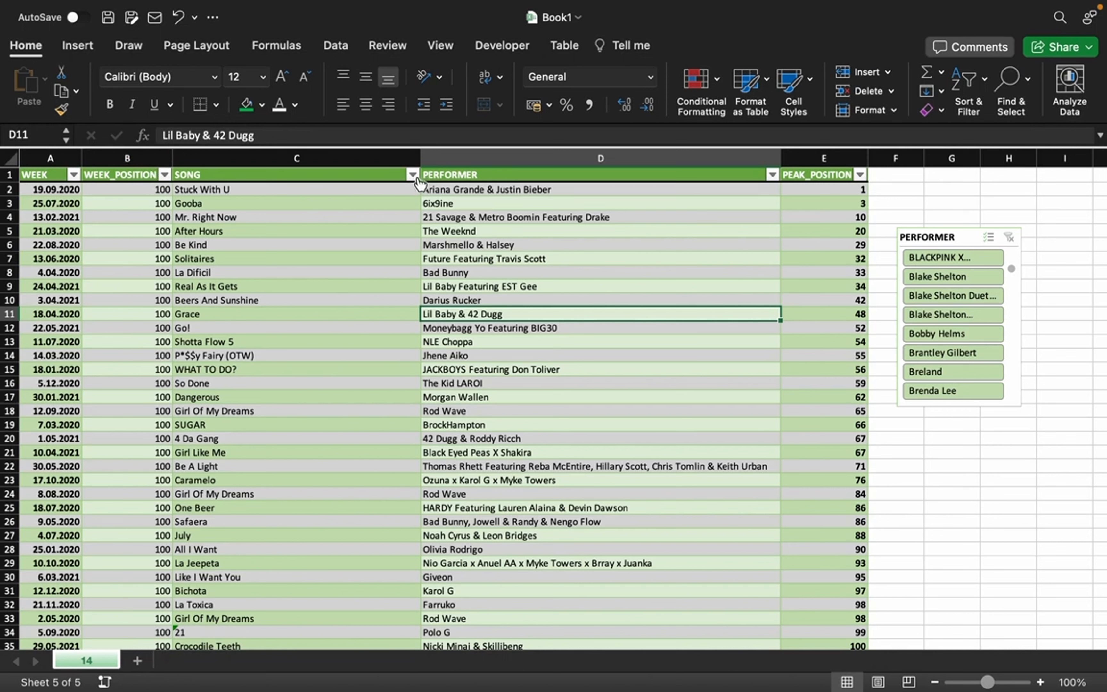
Sort the table by PEAK_POSITION in ascending order and close the column's sort and filter options.
click(859, 175)
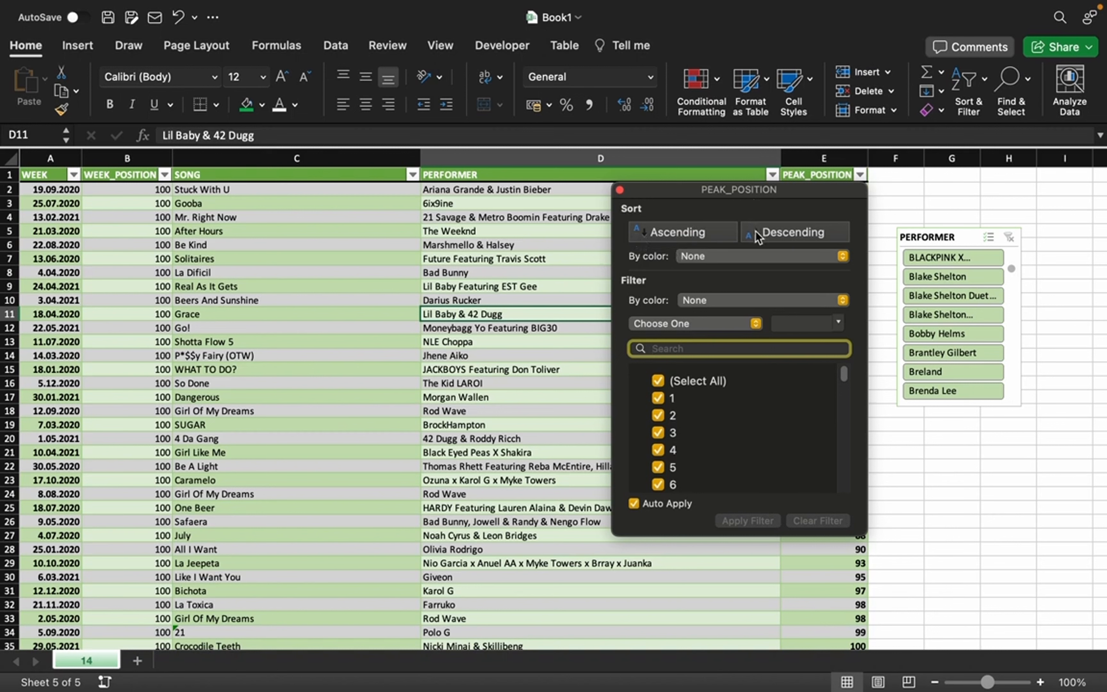
click(695, 232)
click(544, 402)
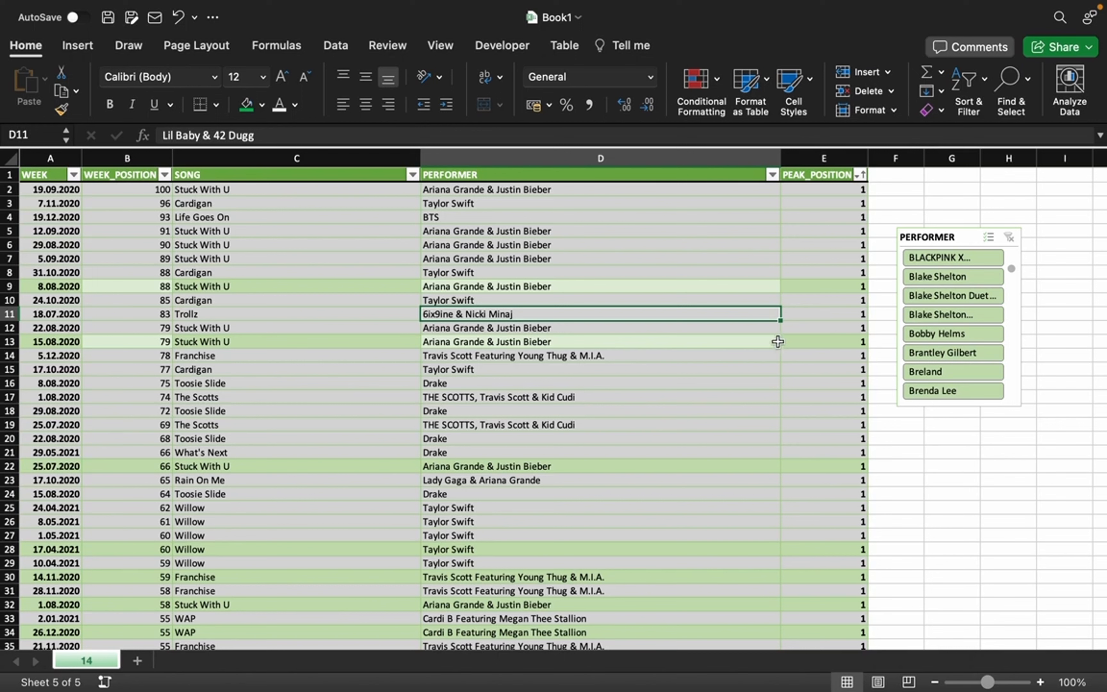
click(860, 175)
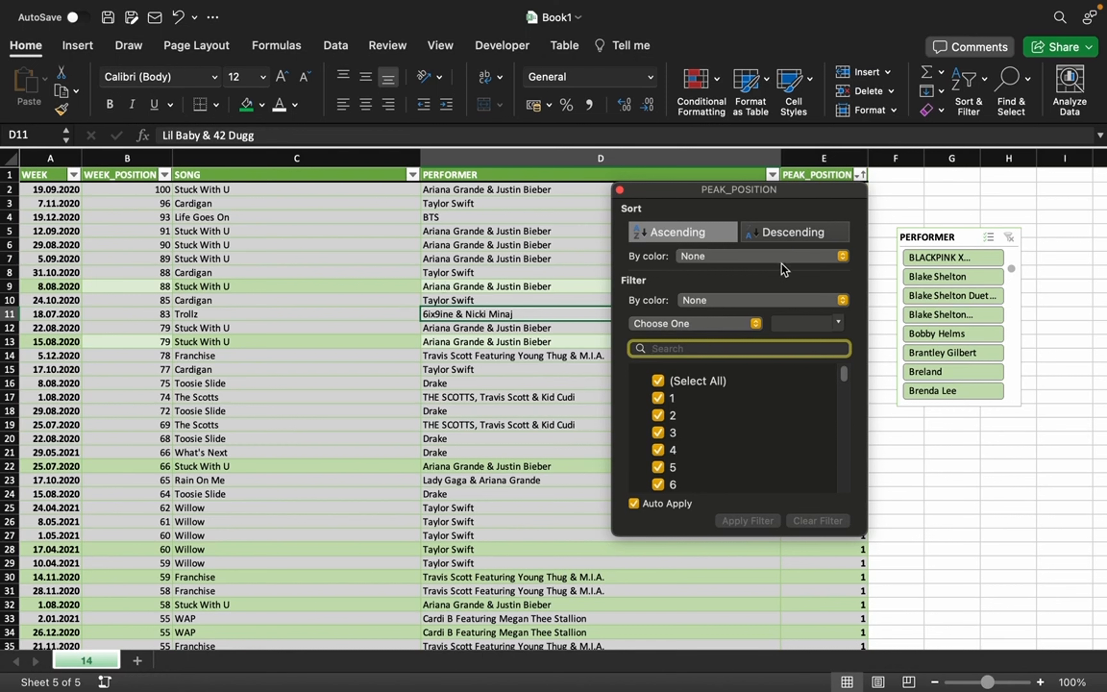
click(843, 257)
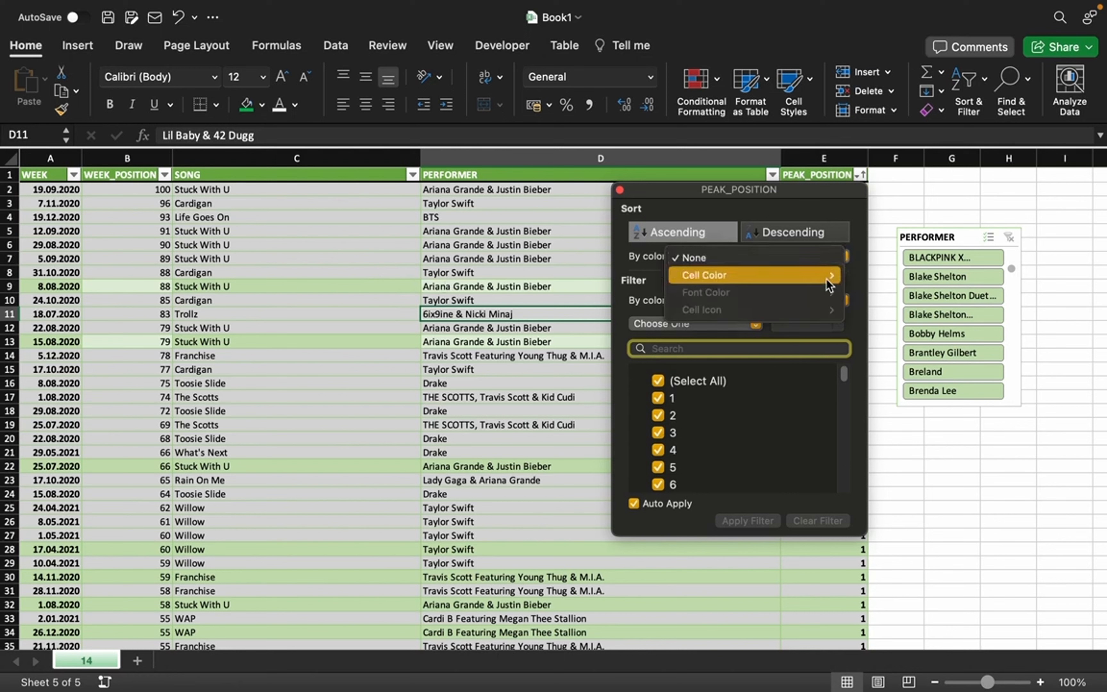
click(472, 267)
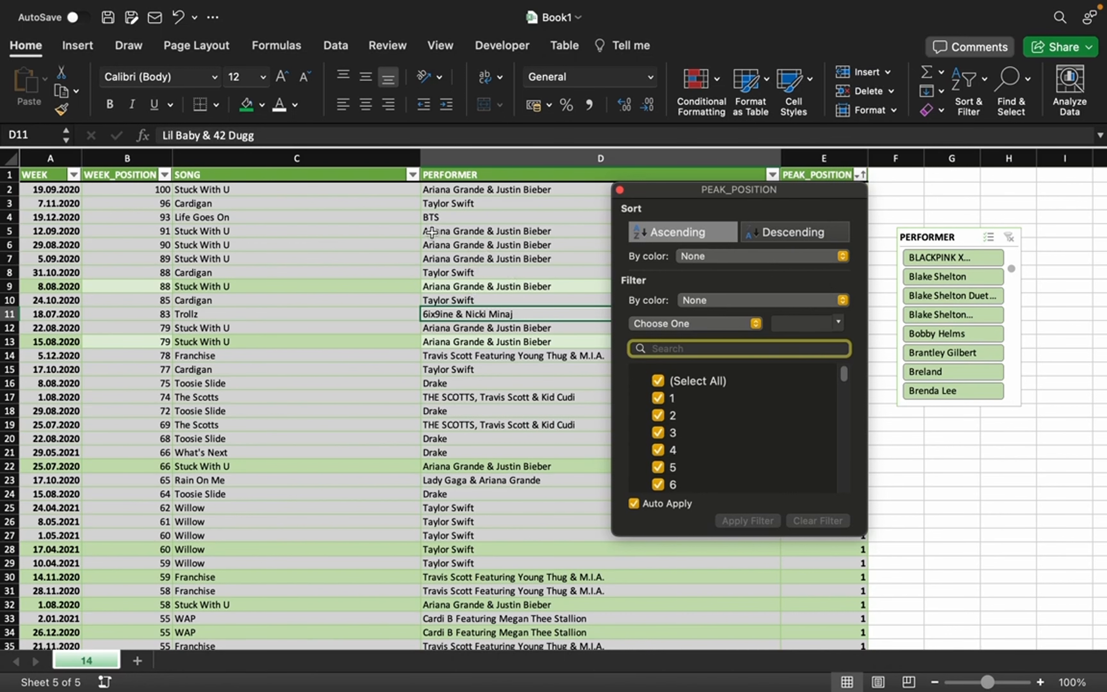
click(512, 259)
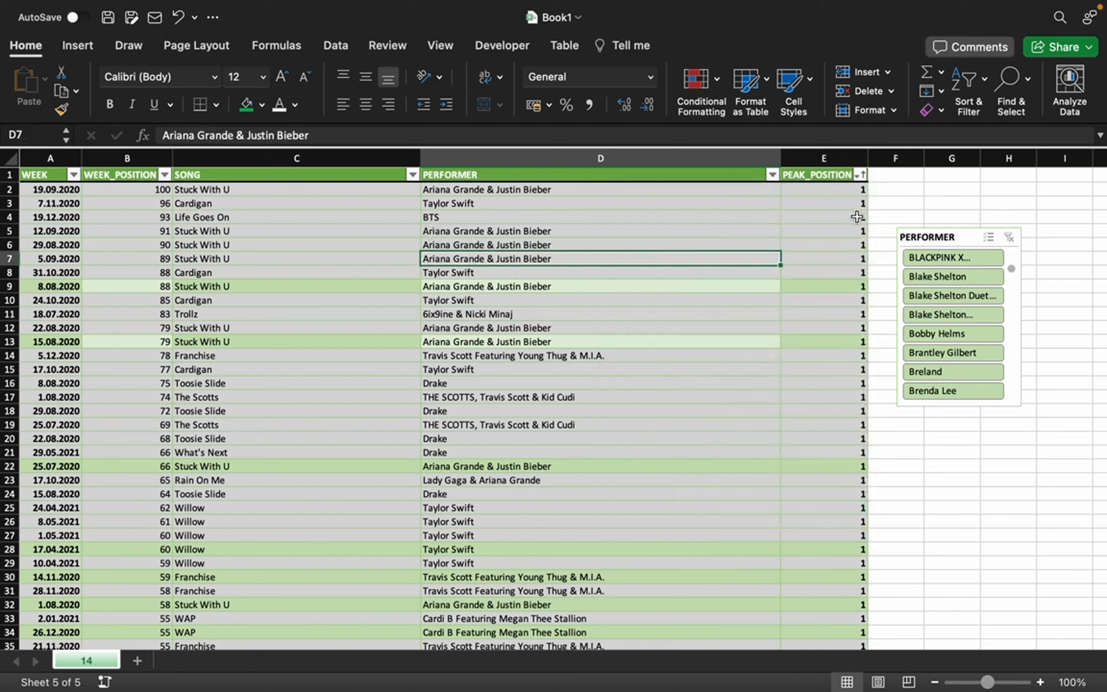
Fill the table cells in rows 4 to 6, from WEEK to PEAK_POSITION, with green and deselect them.
drag(857, 217, 16, 247)
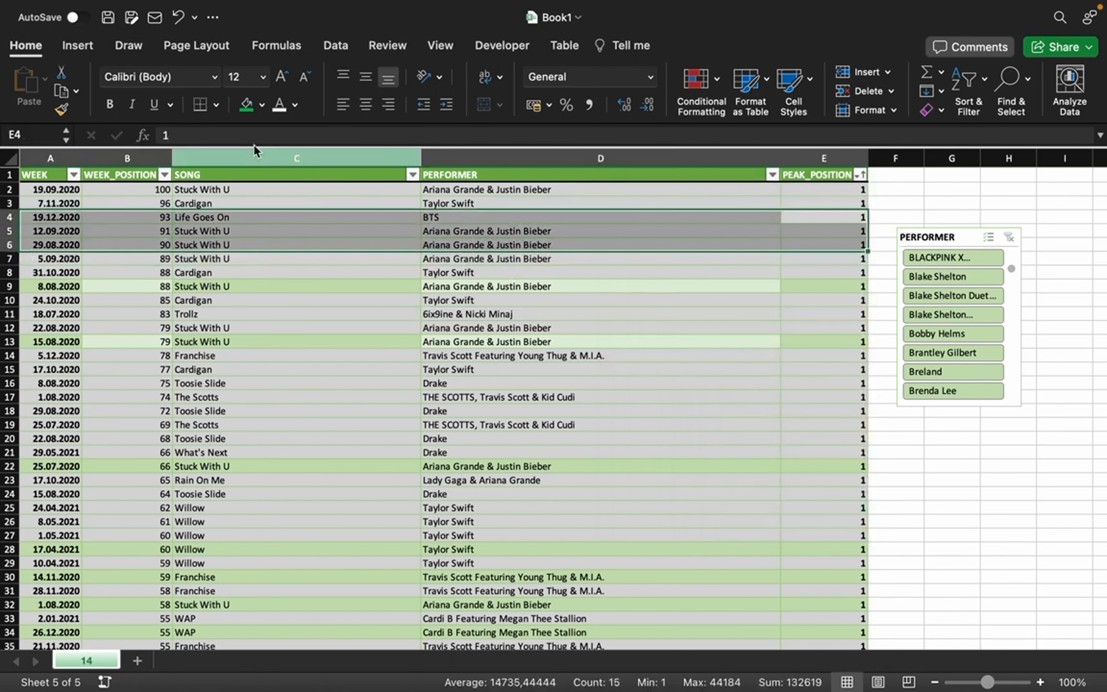
click(245, 108)
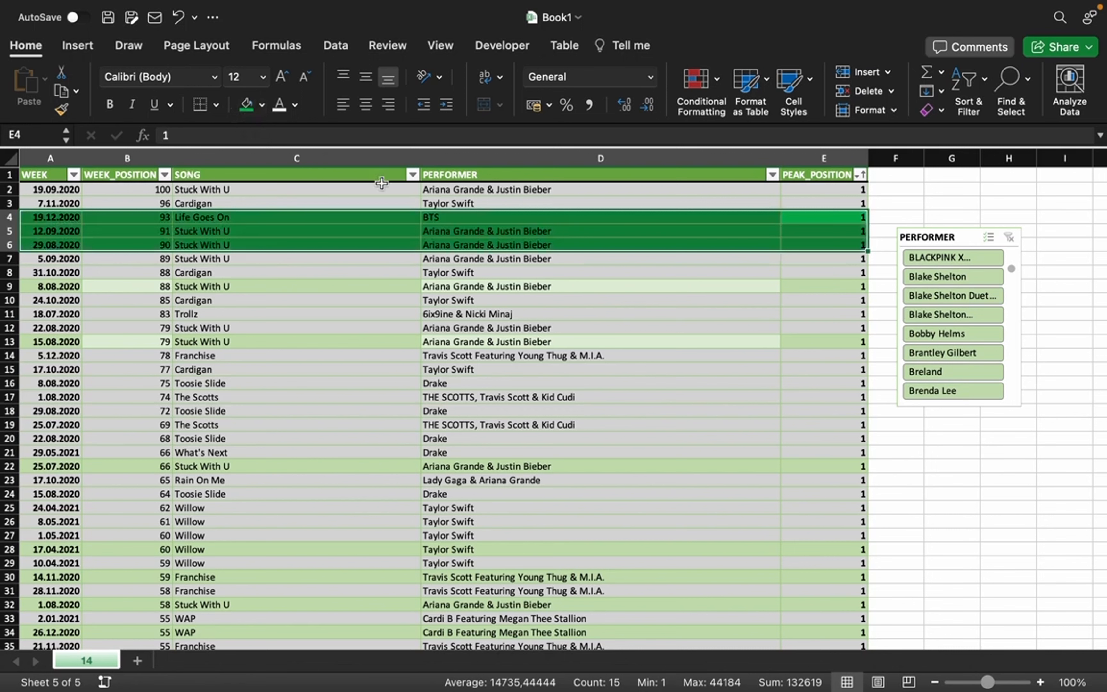
click(823, 203)
Sort the table by the Dark Green cell colour in the PEAK_POSITION column.
click(862, 175)
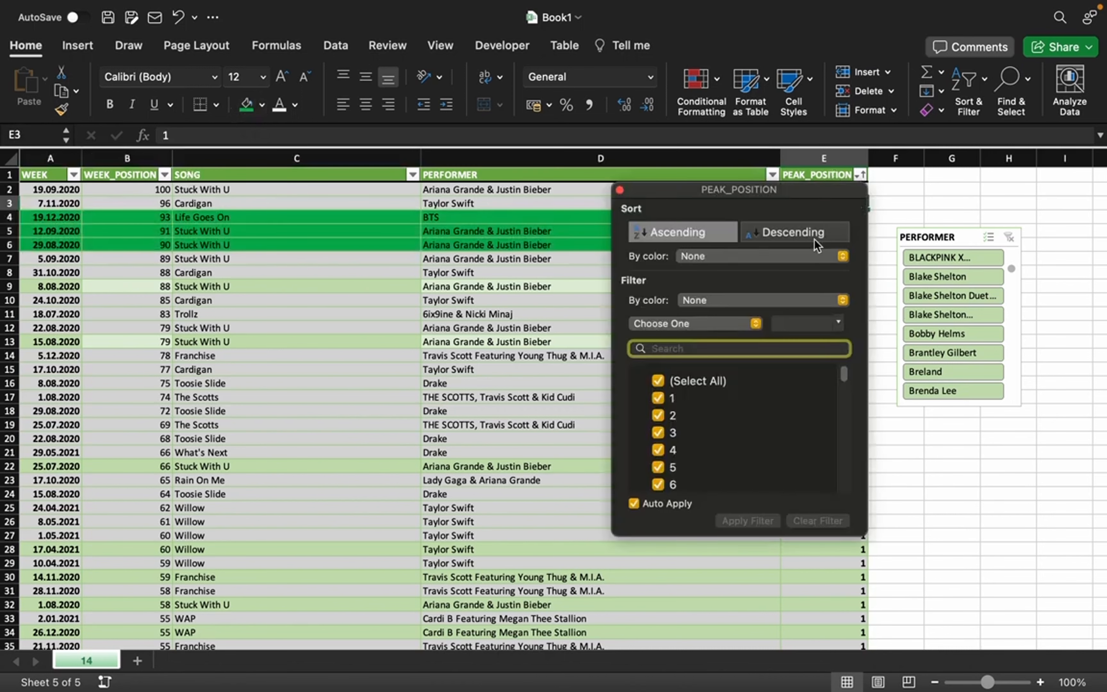
click(840, 257)
mouse_move(825, 275)
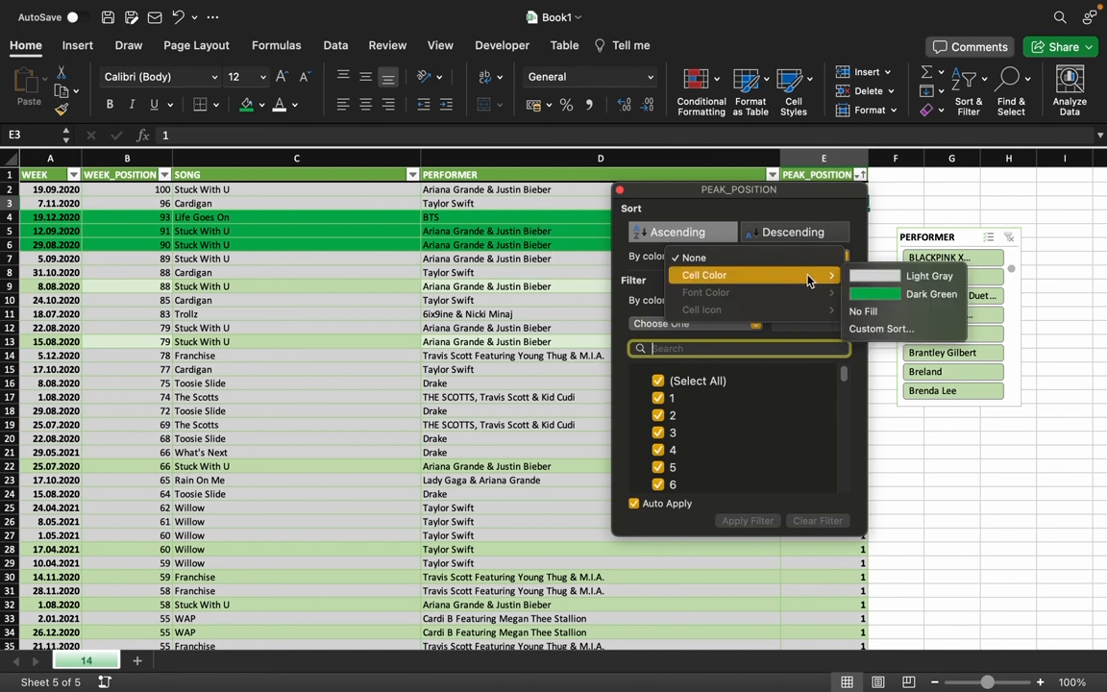
click(893, 295)
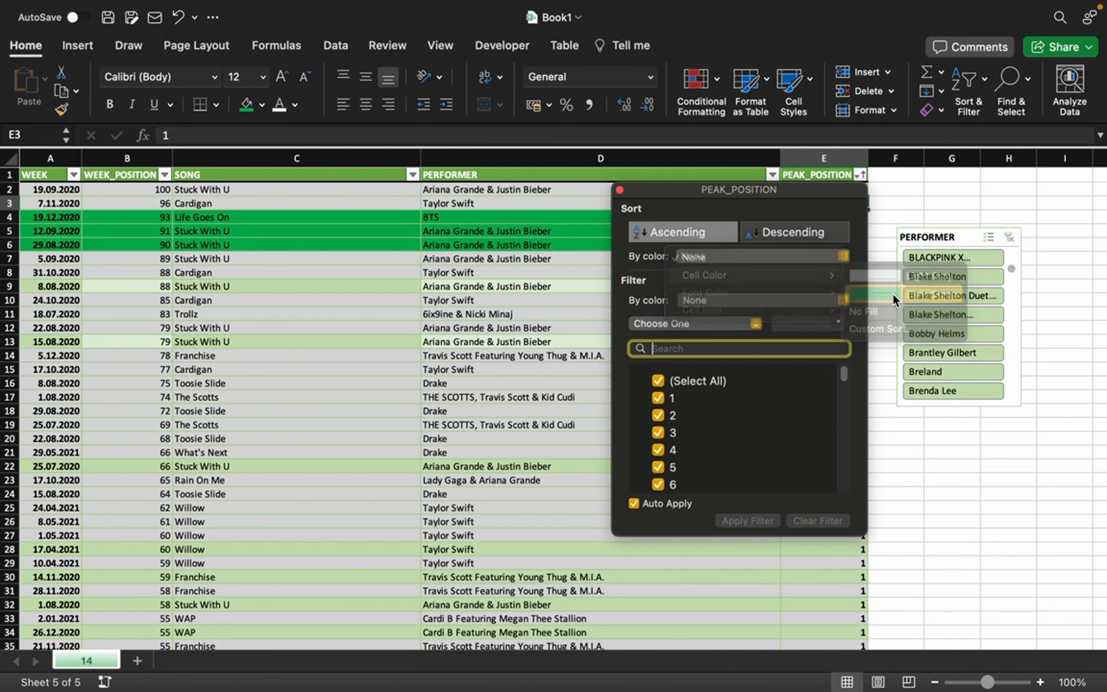
click(892, 294)
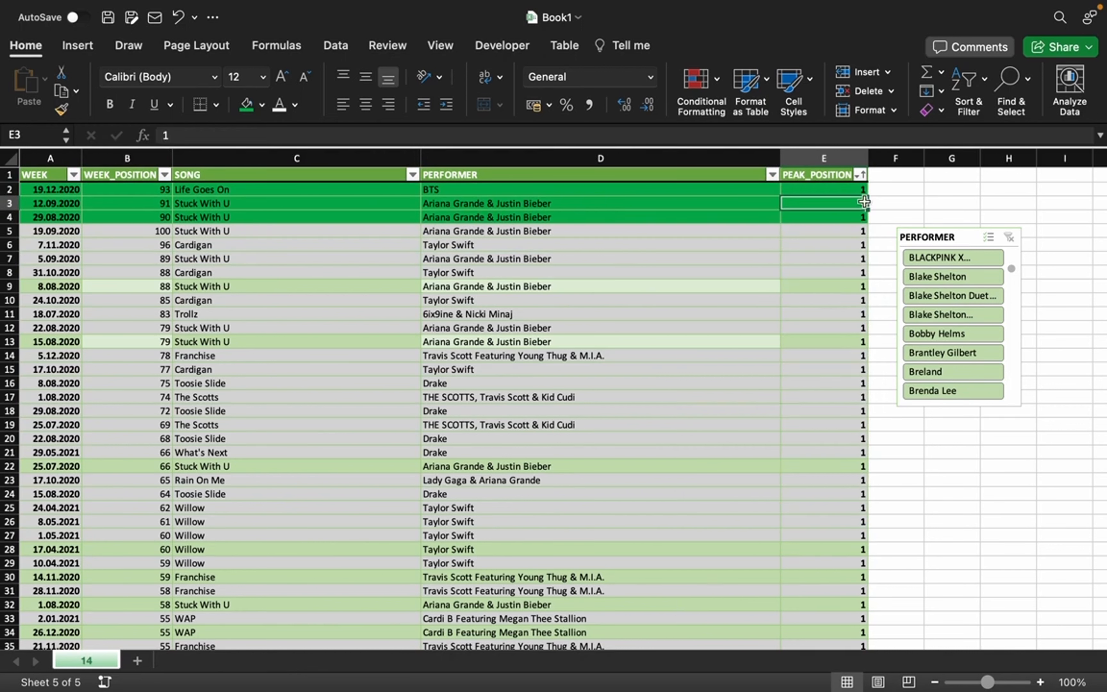
Filter the PEAK_POSITION column by the Dark Green cell colour and select cells in the filtered rows.
click(860, 176)
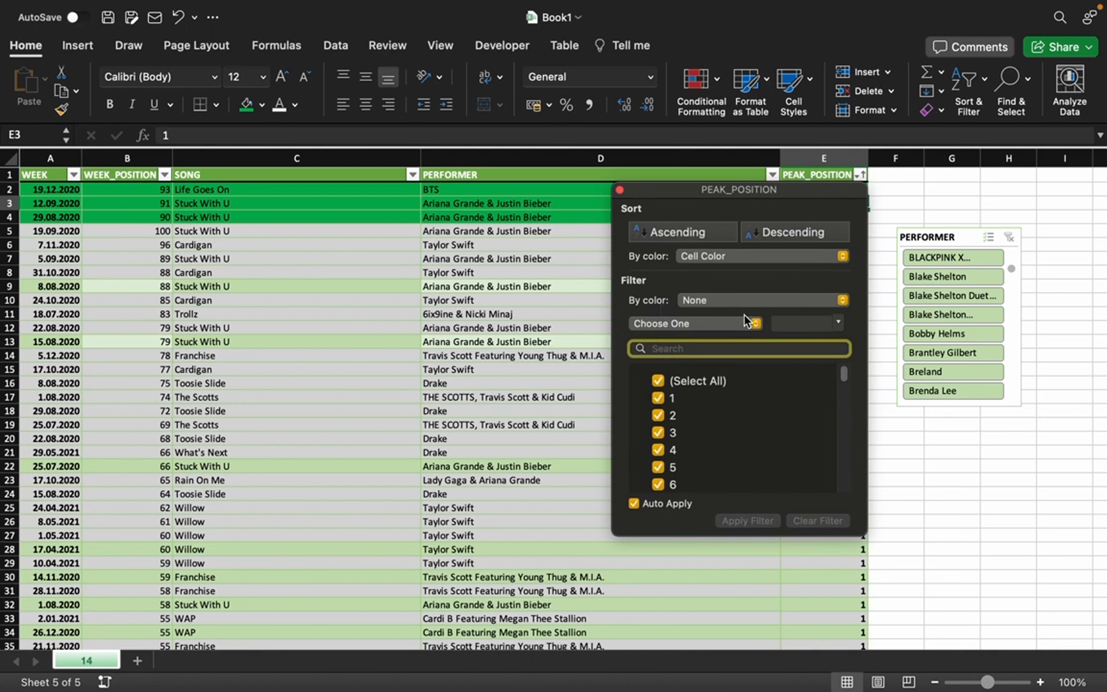
click(748, 301)
mouse_move(748, 322)
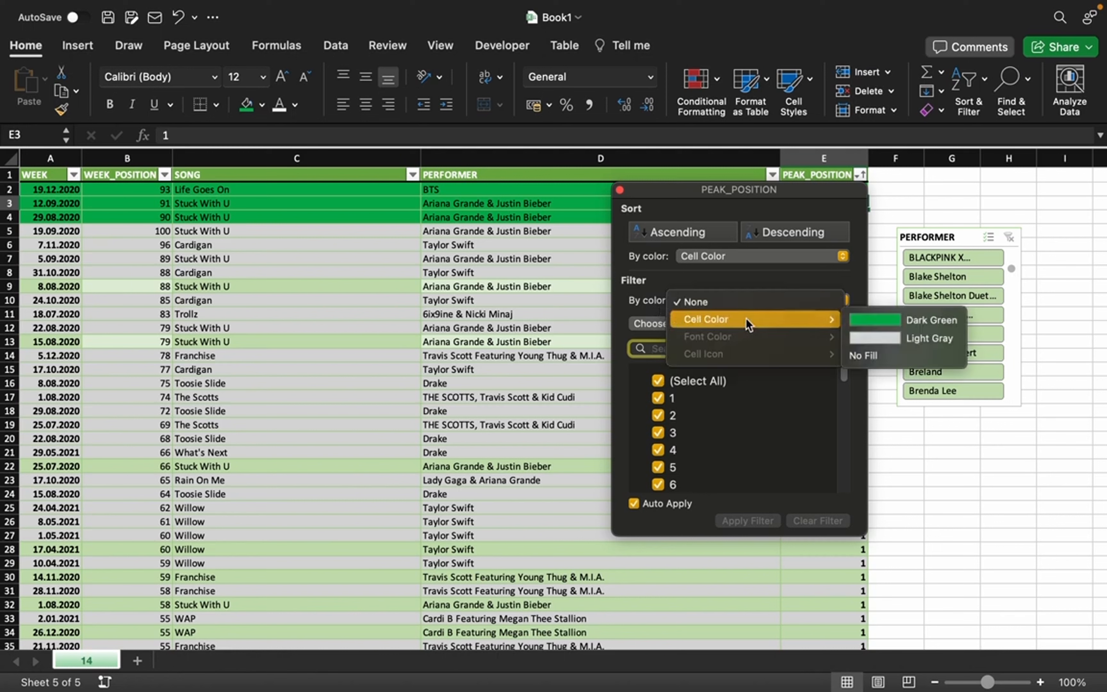
click(881, 318)
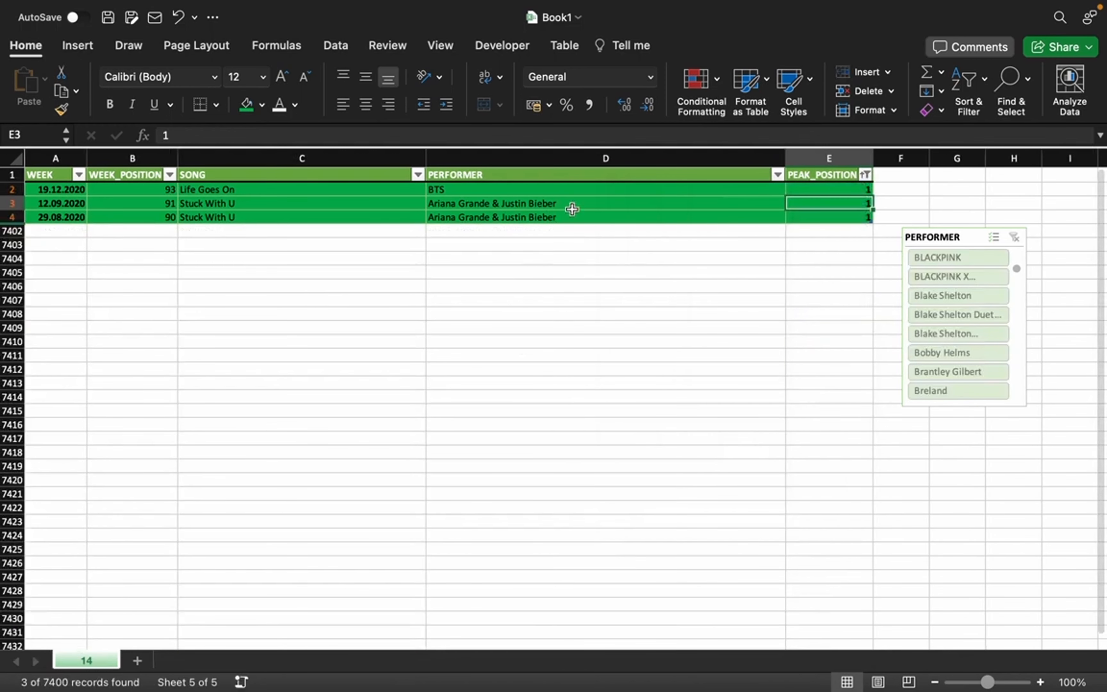
click(617, 207)
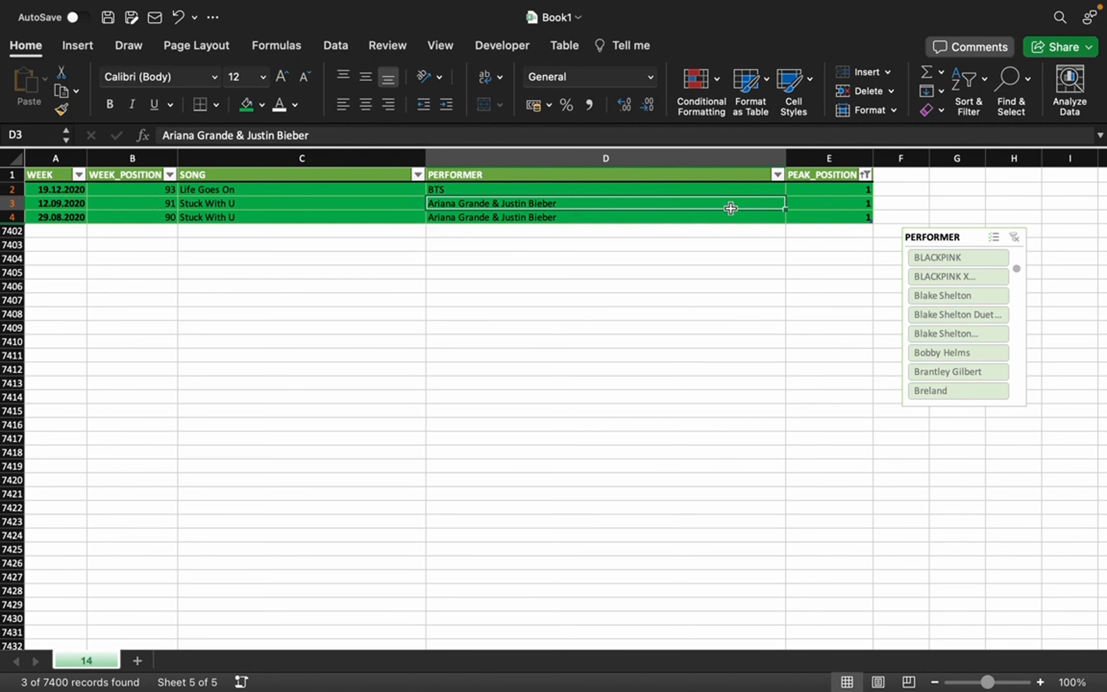
click(396, 203)
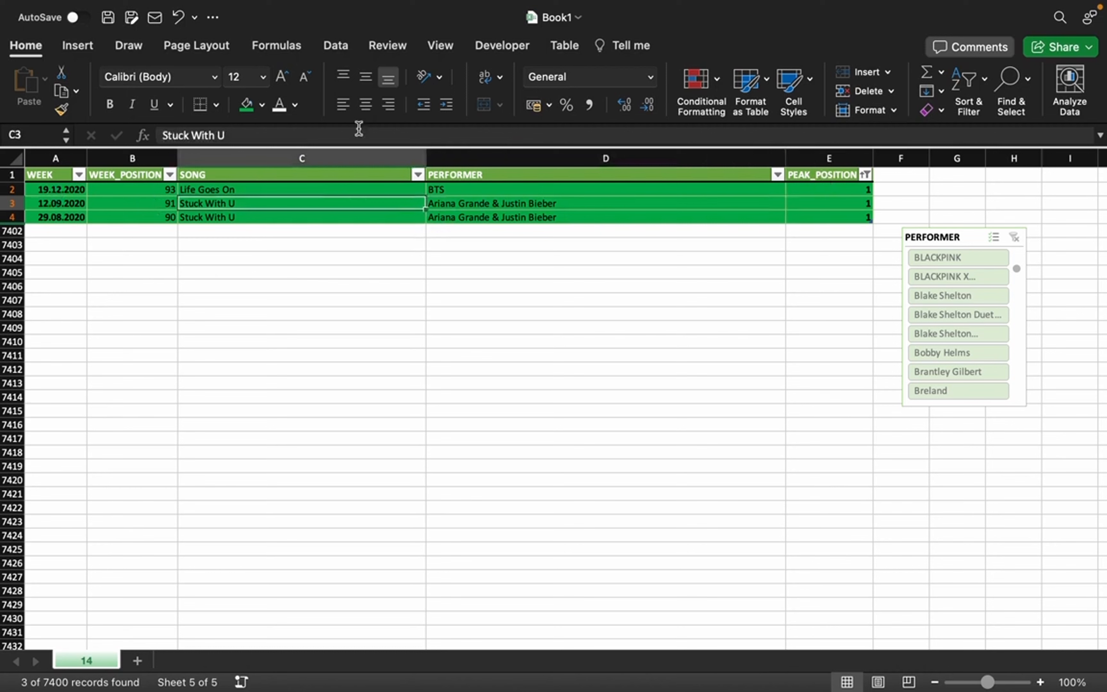
Clear the cell colour filter from the table and select a cell in the PERFORMER column.
click(333, 46)
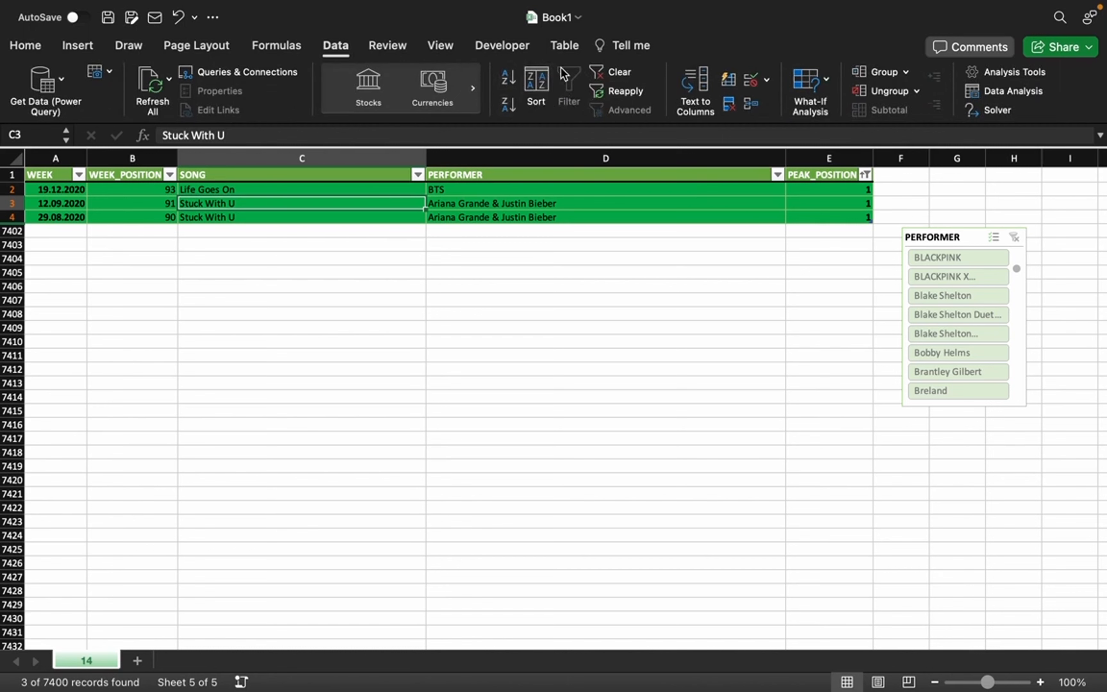
click(621, 78)
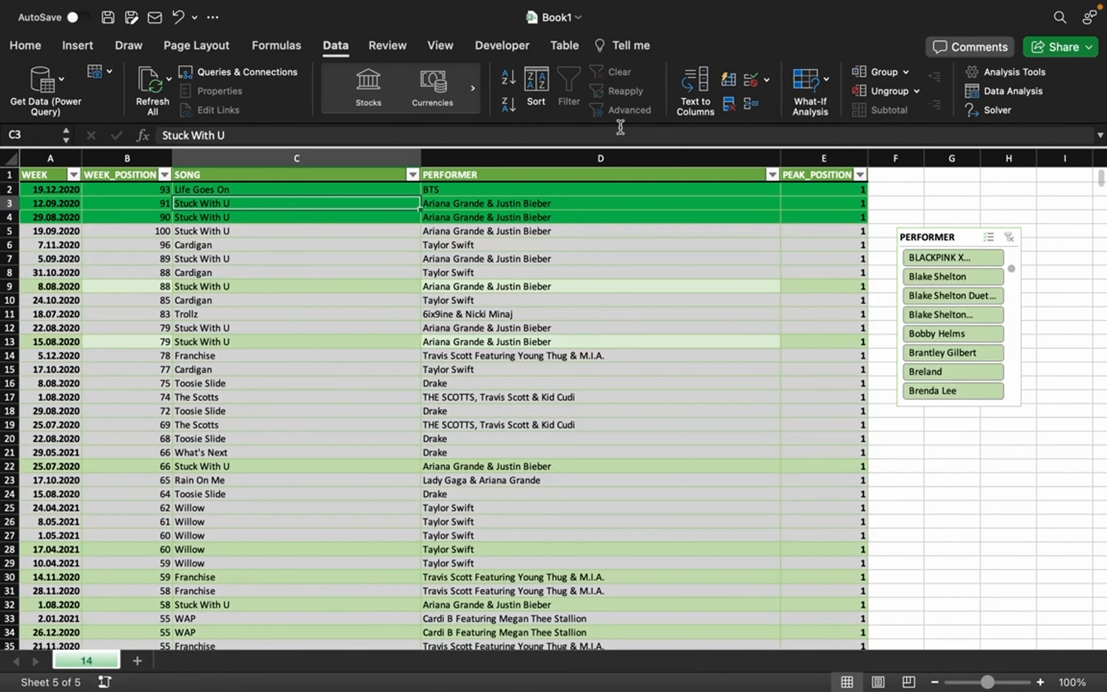
click(483, 309)
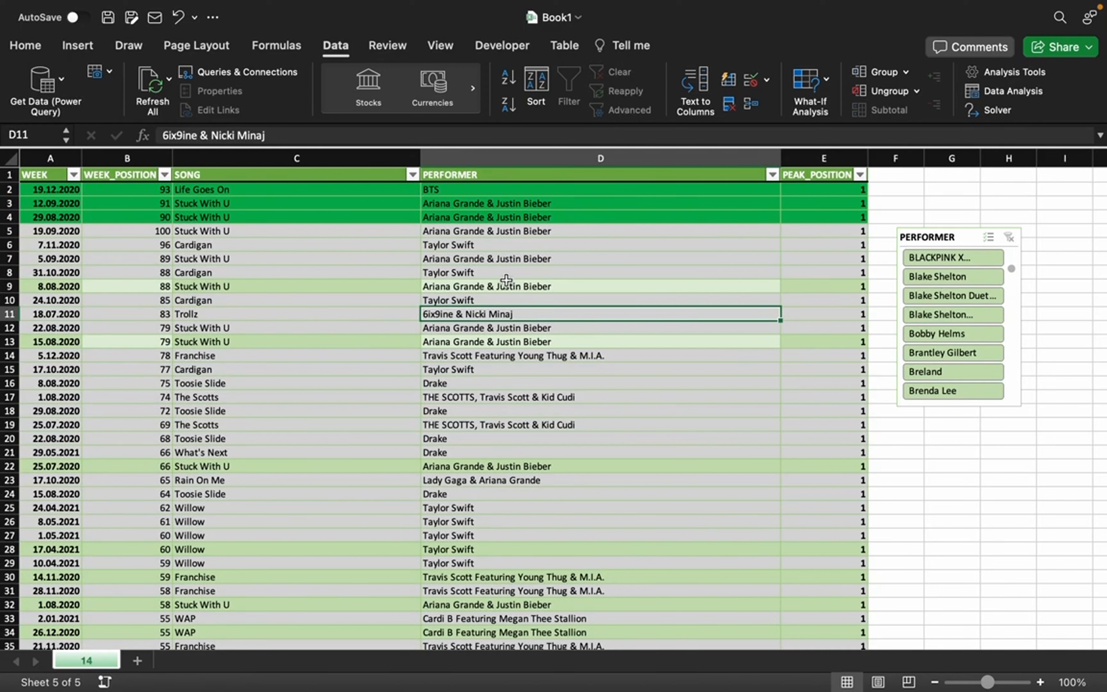
Look at the filter options offered for a single PERFORMER cell and leave them without applying any.
right_click(488, 287)
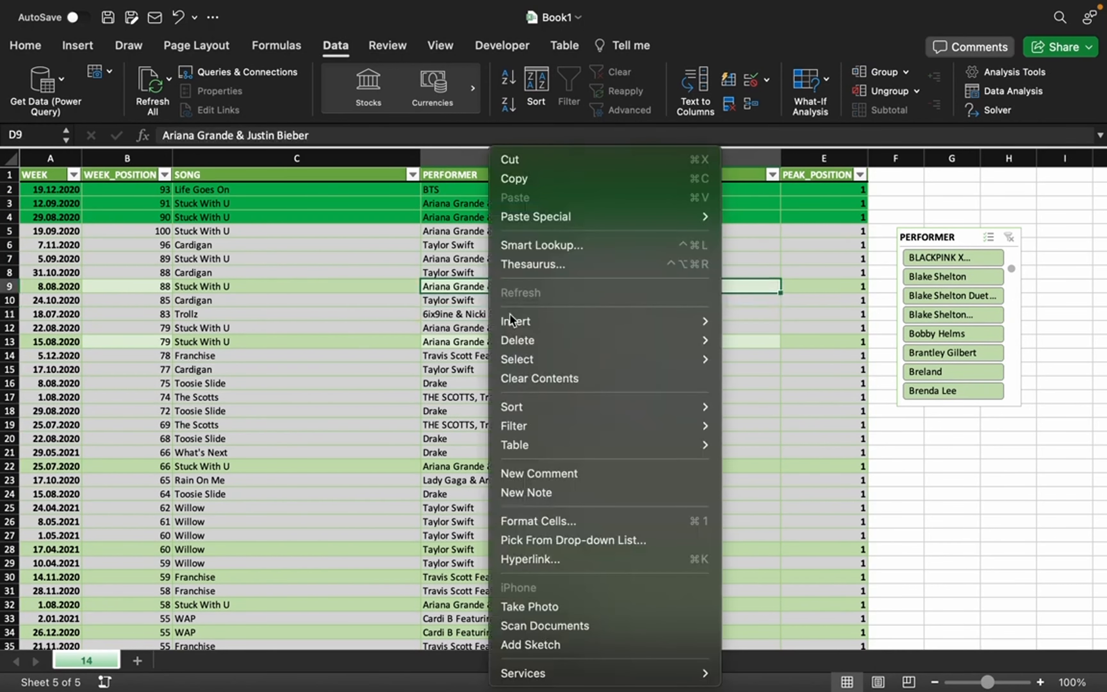
mouse_move(545, 429)
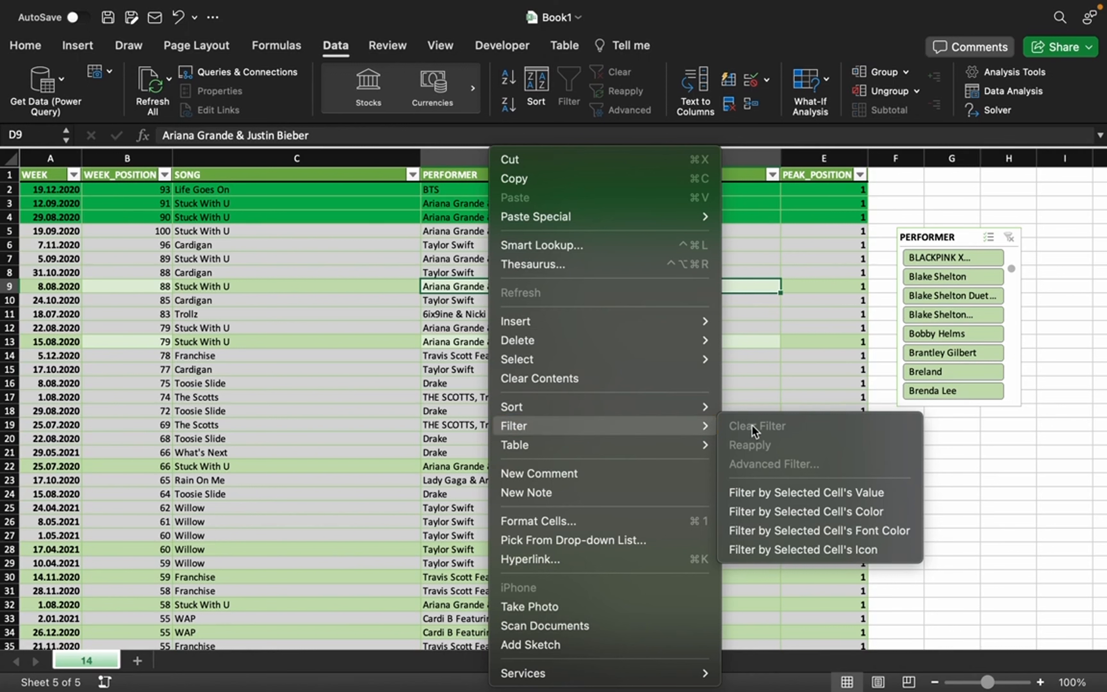
click(403, 340)
click(776, 217)
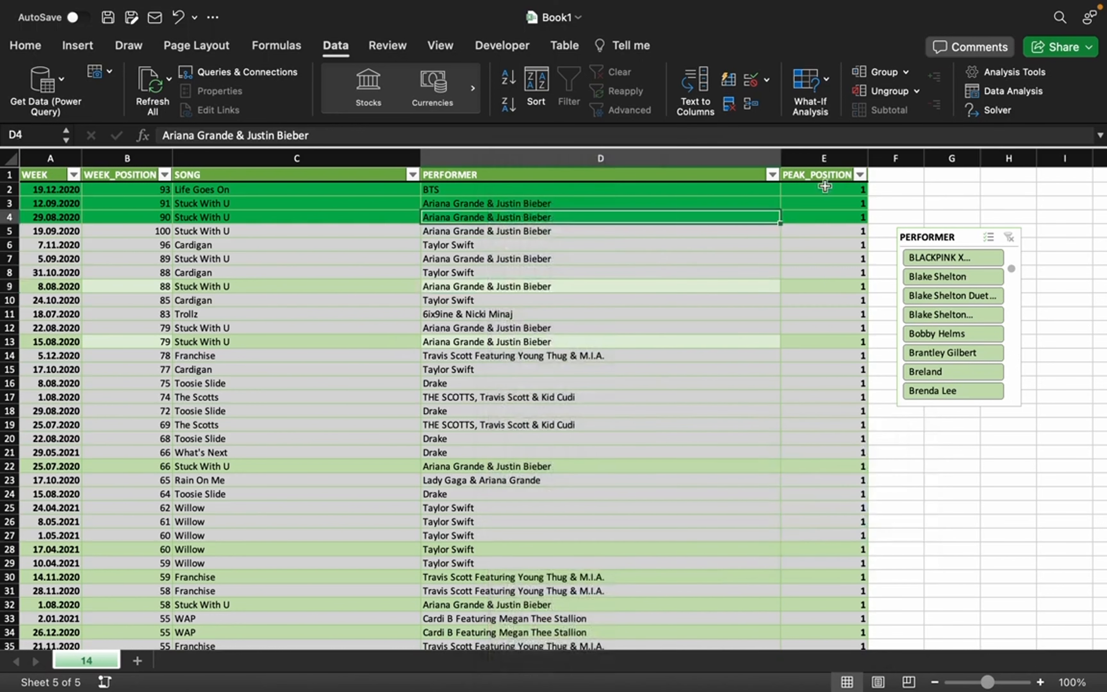
Filter the PEAK_POSITION column to values greater than 50 and look through the matching rows.
click(860, 175)
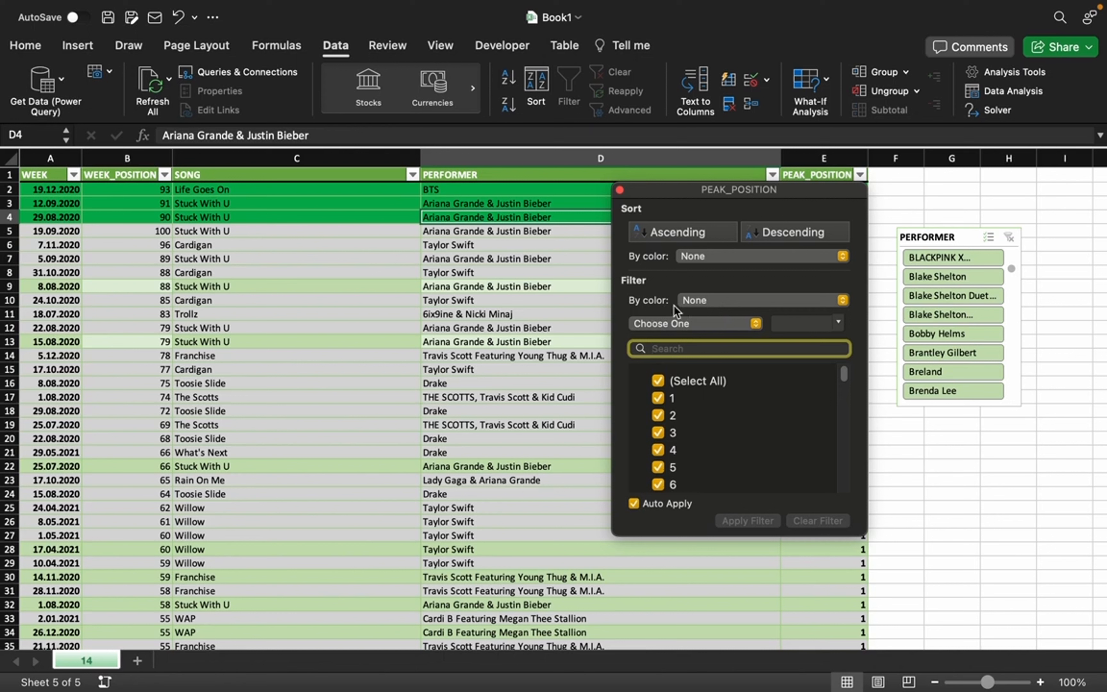
click(755, 323)
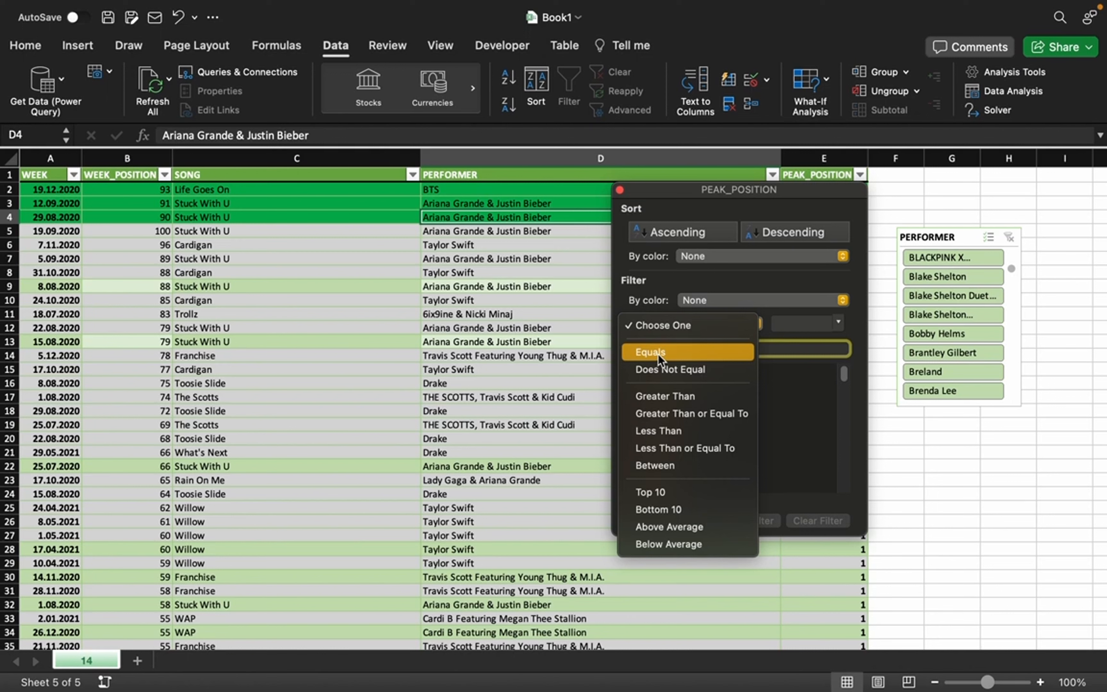
click(687, 396)
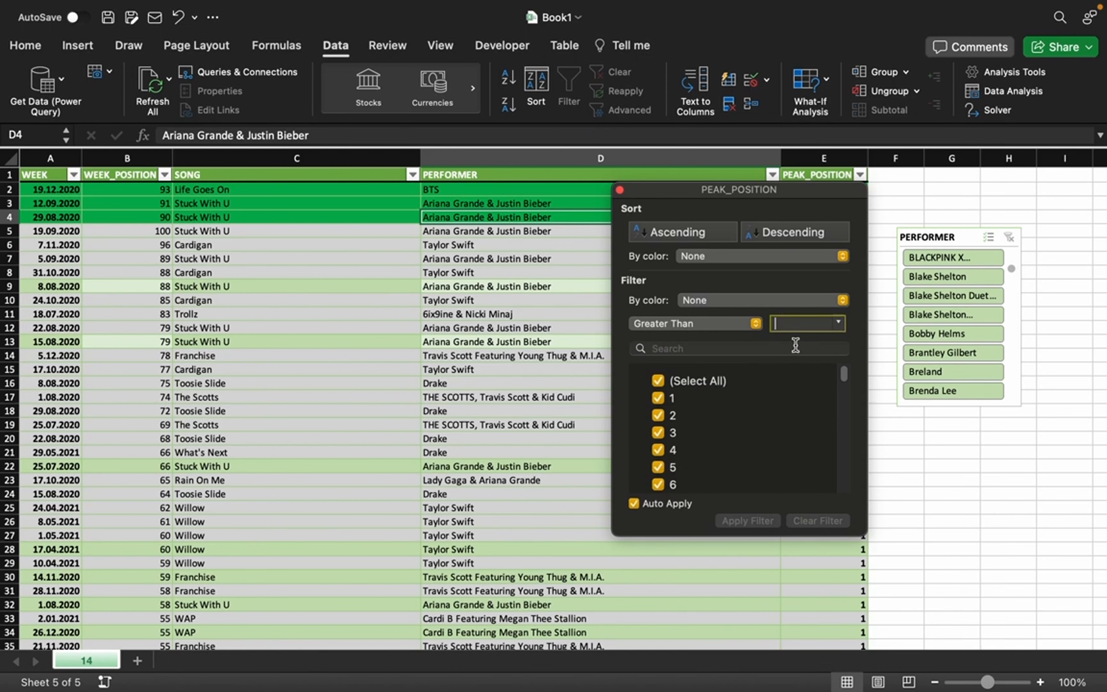
scroll(703, 437, down, 10)
scroll(699, 439, down, 15)
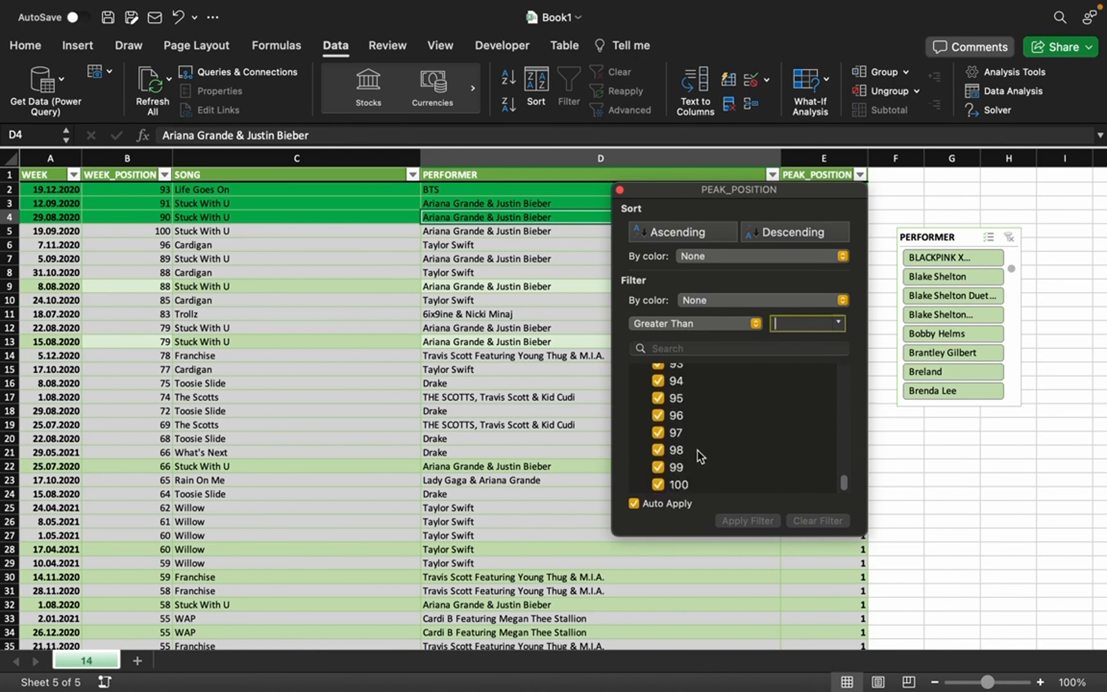
scroll(700, 450, up, 12)
scroll(695, 450, up, 10)
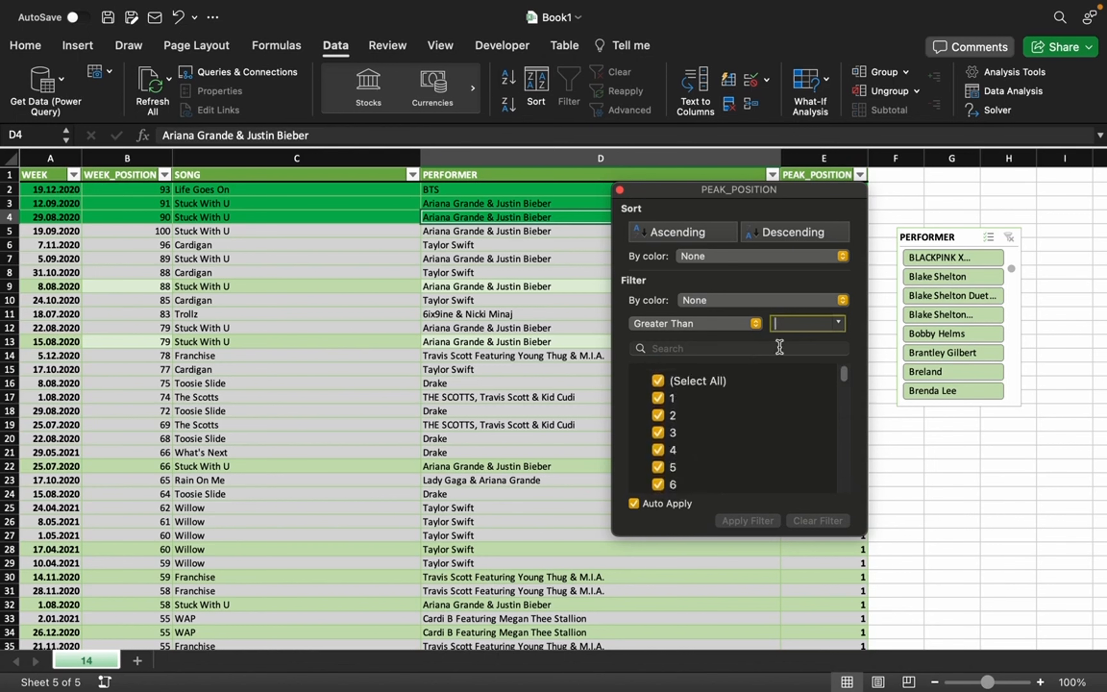
text(50)
key(Return)
click(445, 388)
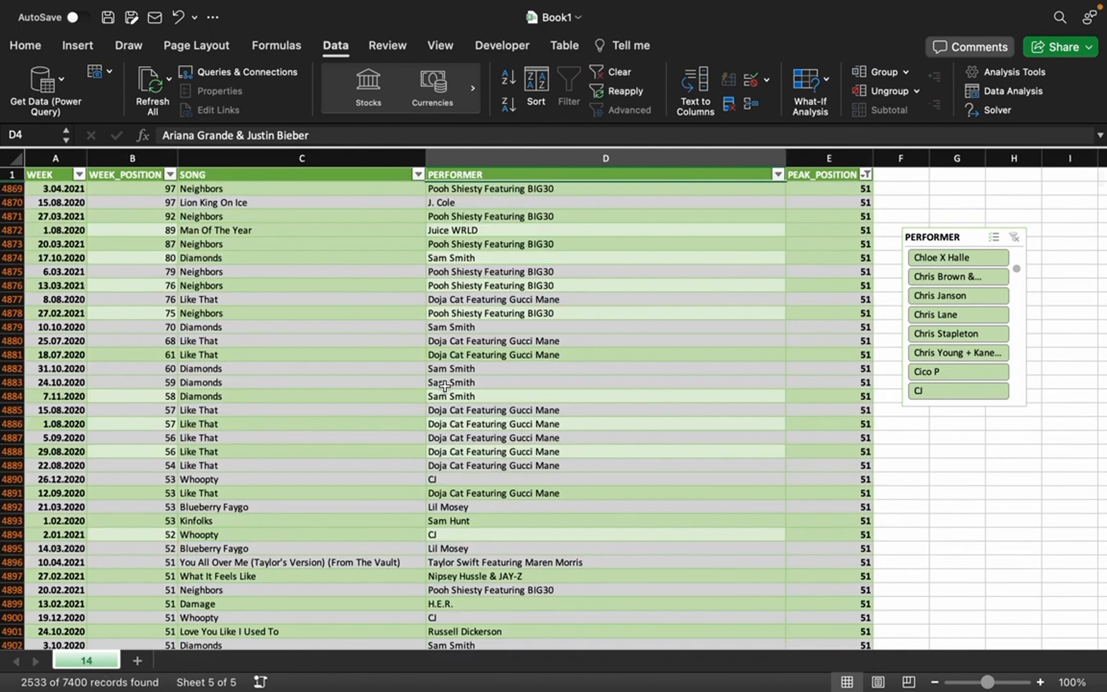
scroll(844, 526, down, 15)
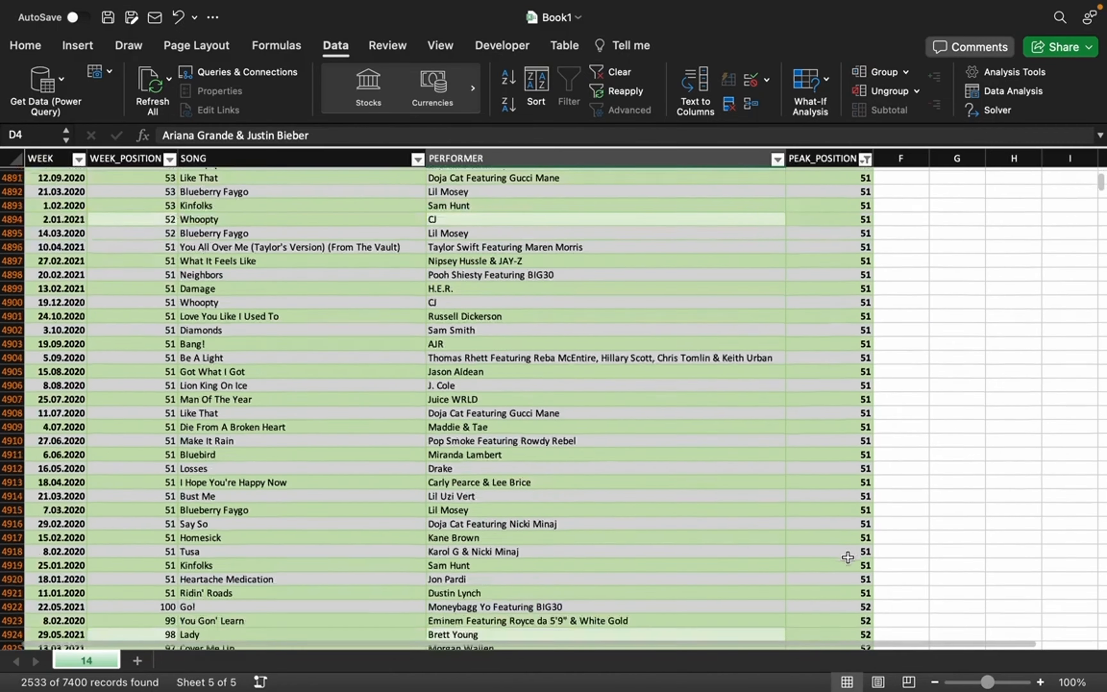
scroll(843, 526, up, 15)
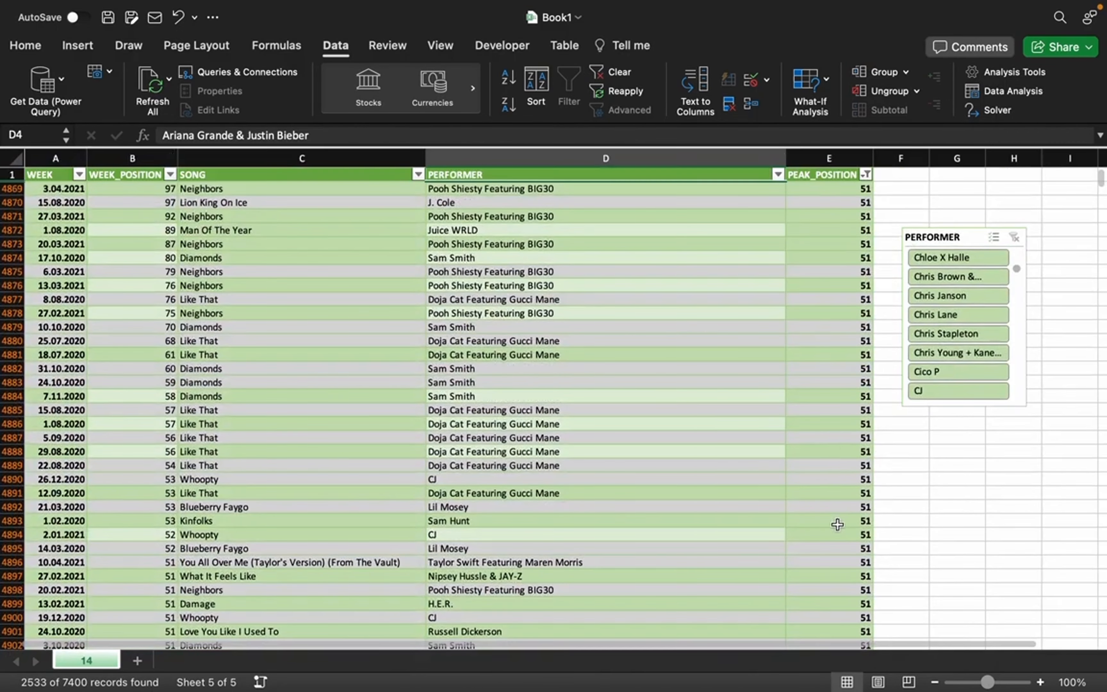
Look at the operators for a second PEAK_POSITION filter condition, and clear the greater-than-50 filter.
click(865, 174)
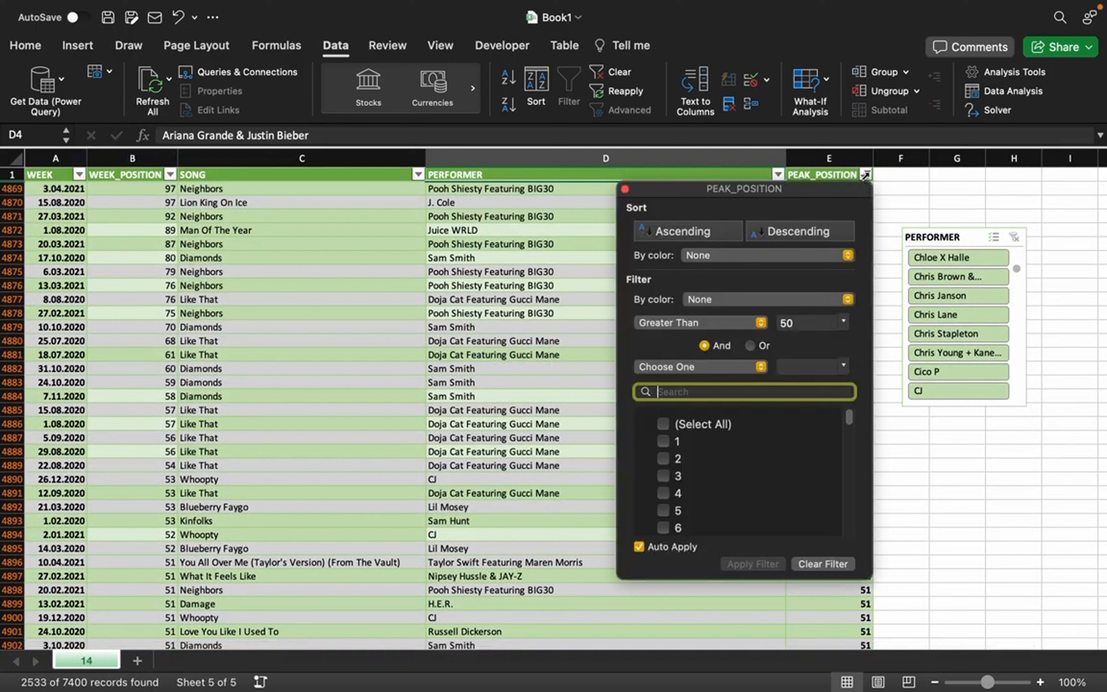
click(761, 368)
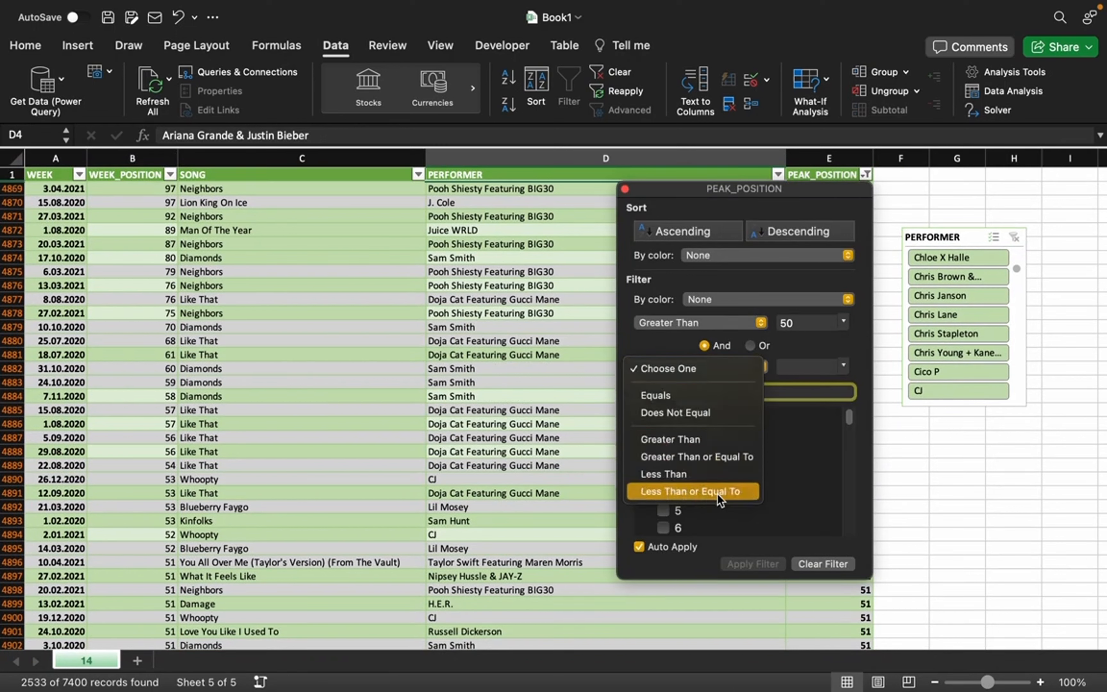
click(482, 350)
click(614, 72)
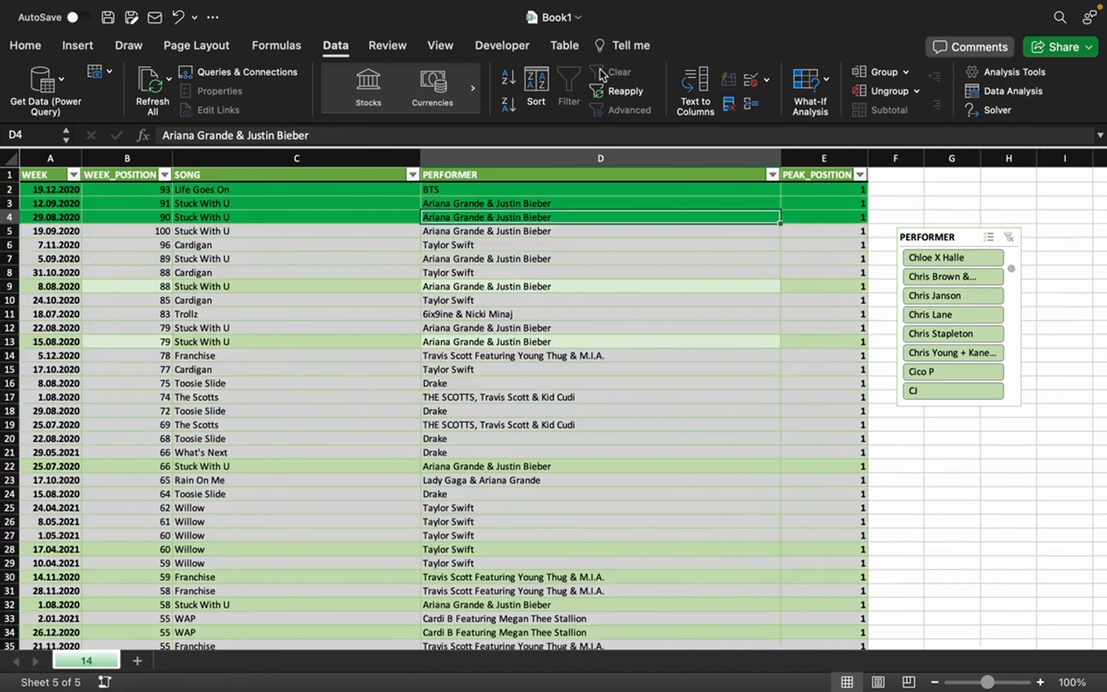
Filter the PEAK_POSITION column to above-average values, look through the matching rows, and clear the filter.
click(812, 214)
click(860, 174)
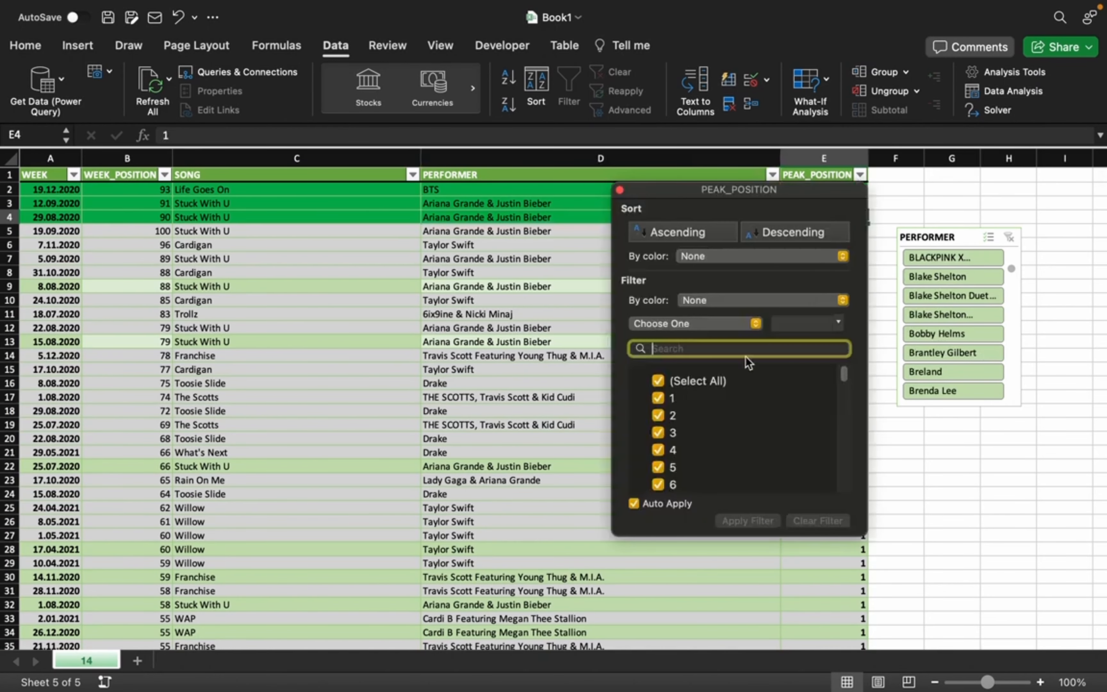
click(750, 326)
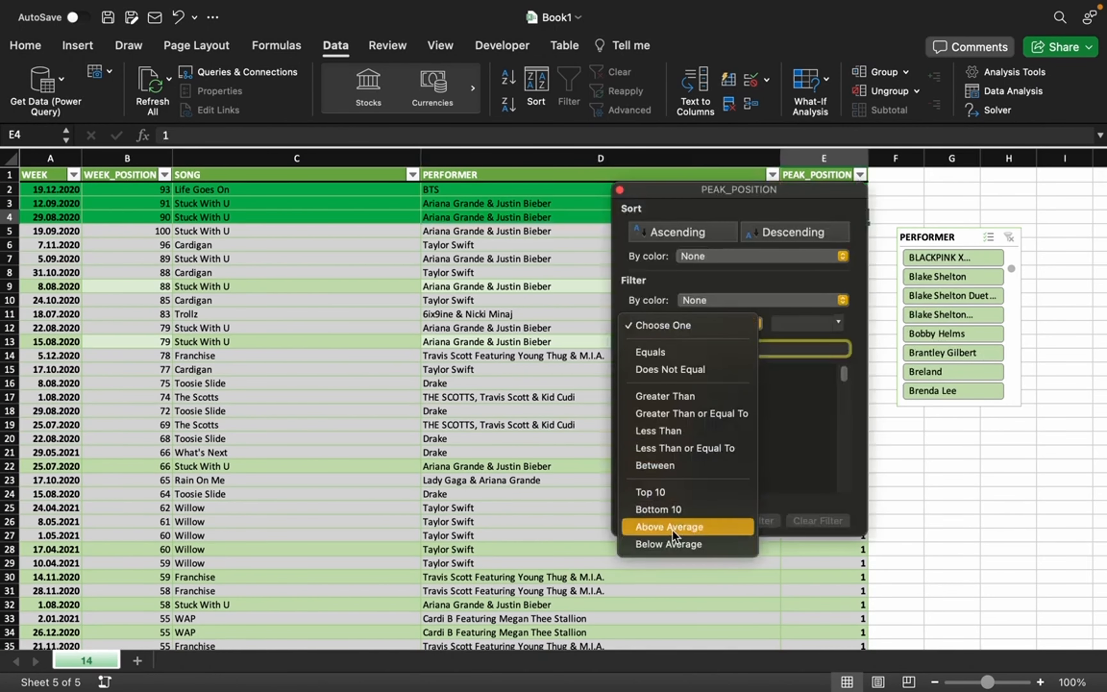
click(686, 527)
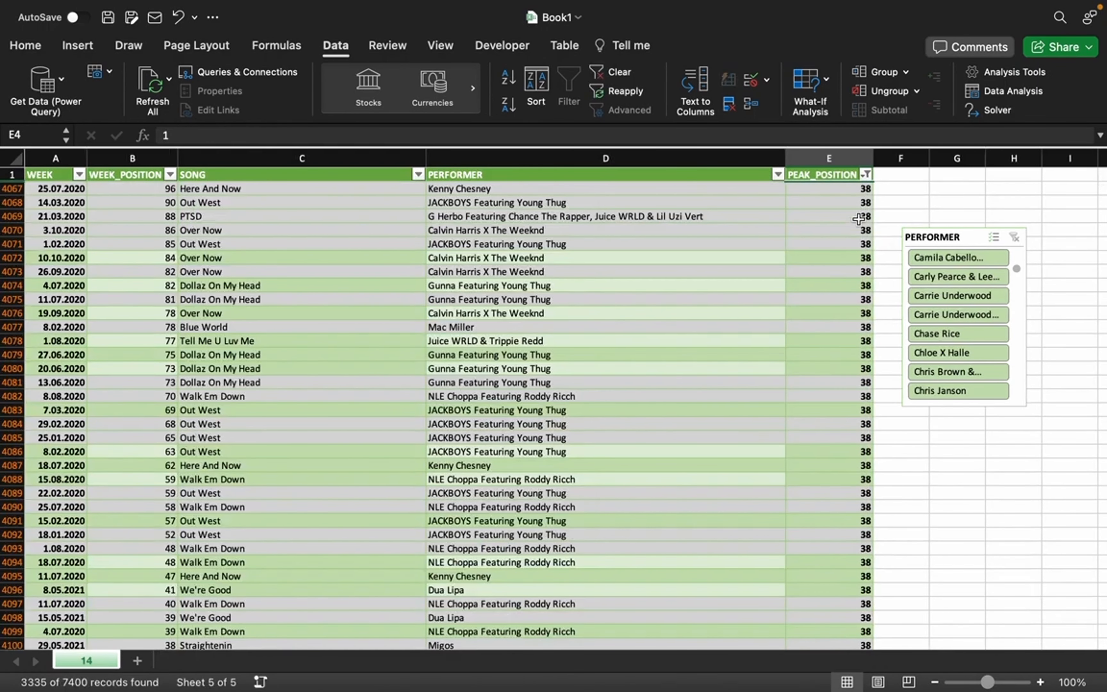
scroll(823, 388, down, 10)
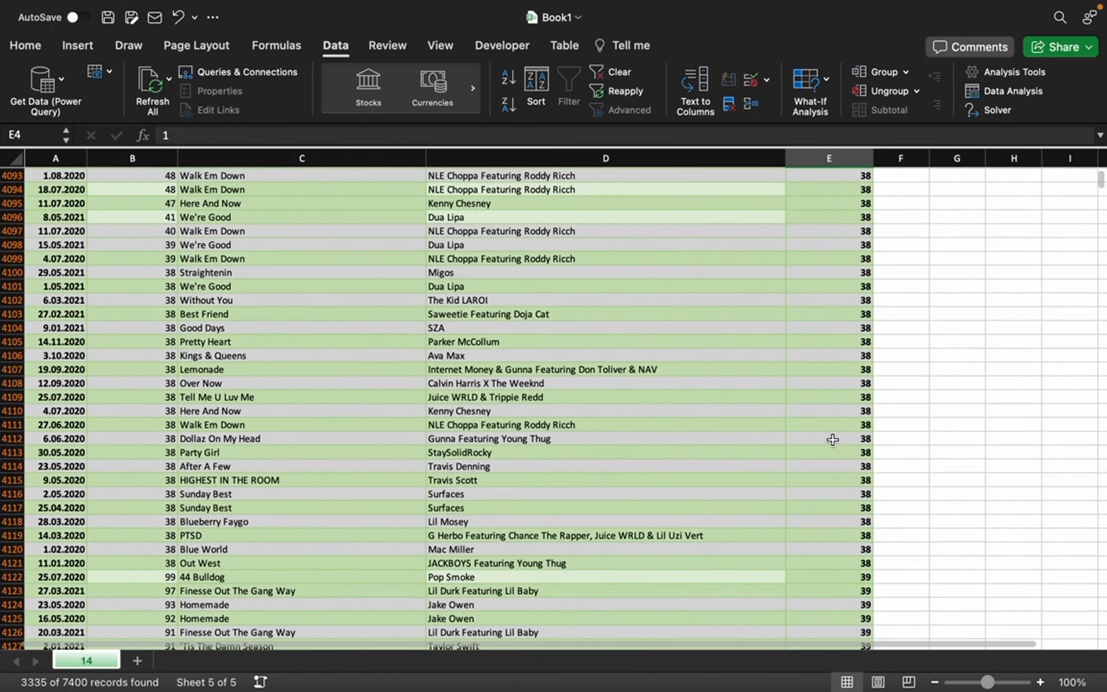
scroll(816, 367, up, 8)
scroll(816, 367, up, 2)
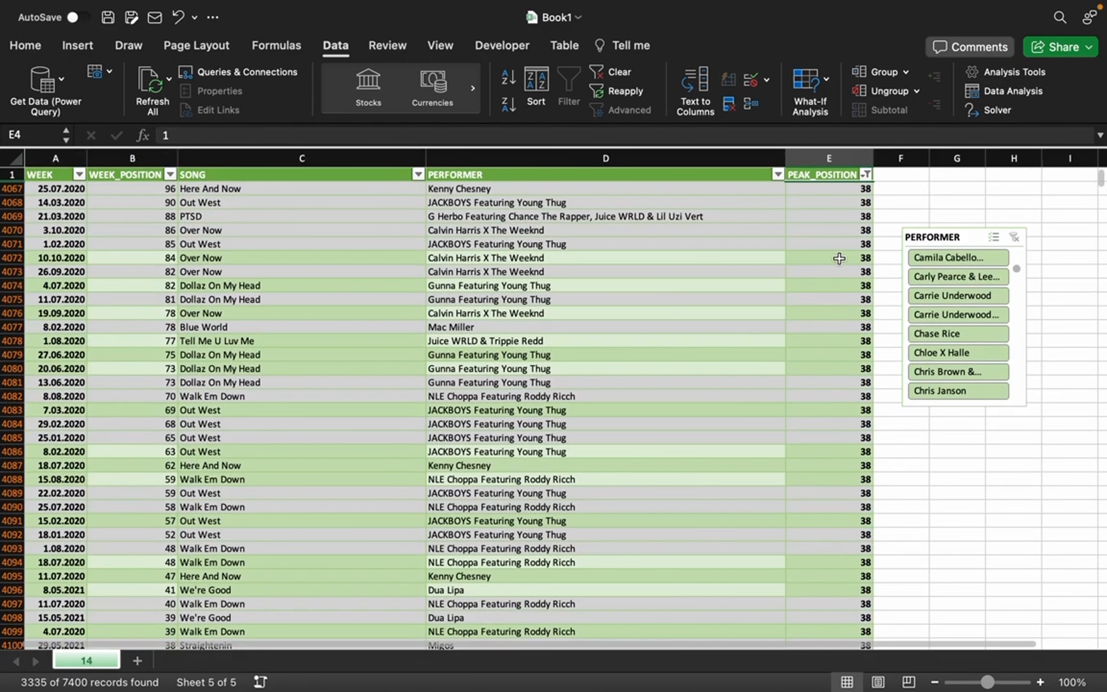
click(611, 74)
click(755, 327)
Review the PEAK_POSITION filter values, deselect them all, and filter the column to the value 1 only.
click(860, 174)
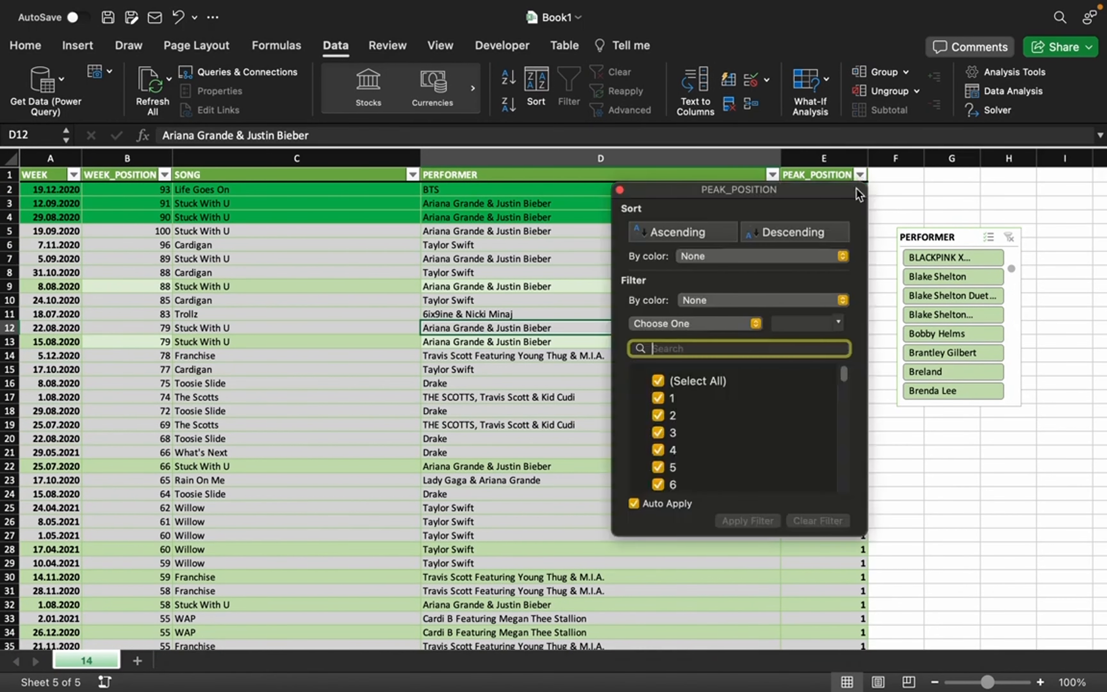
scroll(690, 416, down, 20)
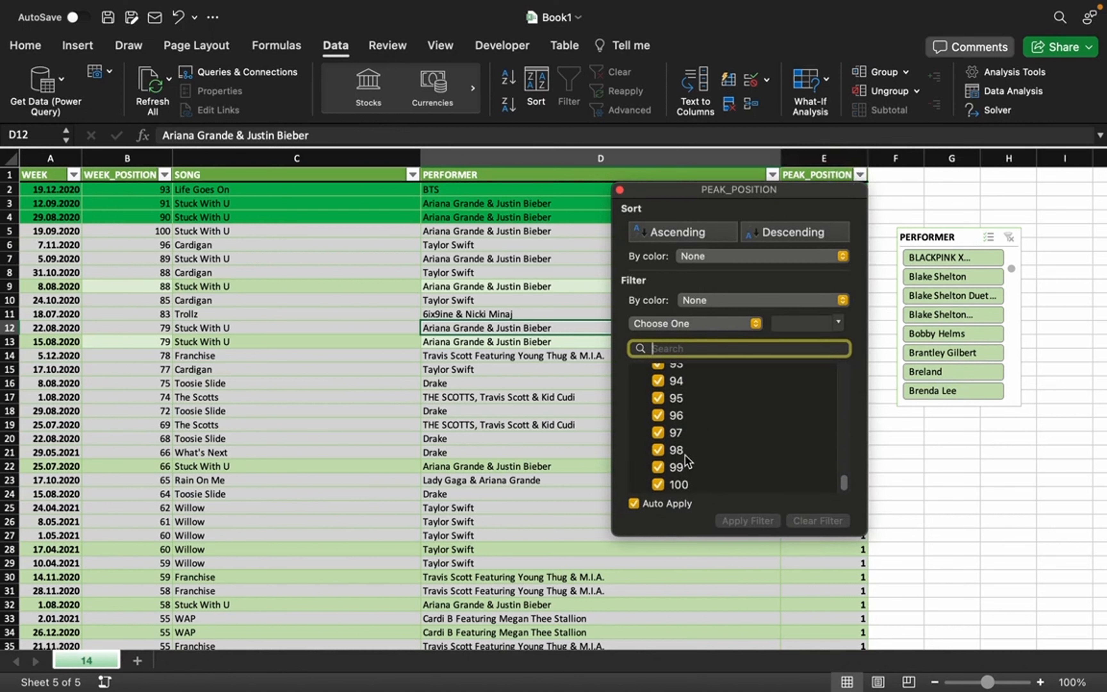
scroll(679, 434, up, 10)
scroll(679, 435, up, 9)
scroll(683, 440, down, 19)
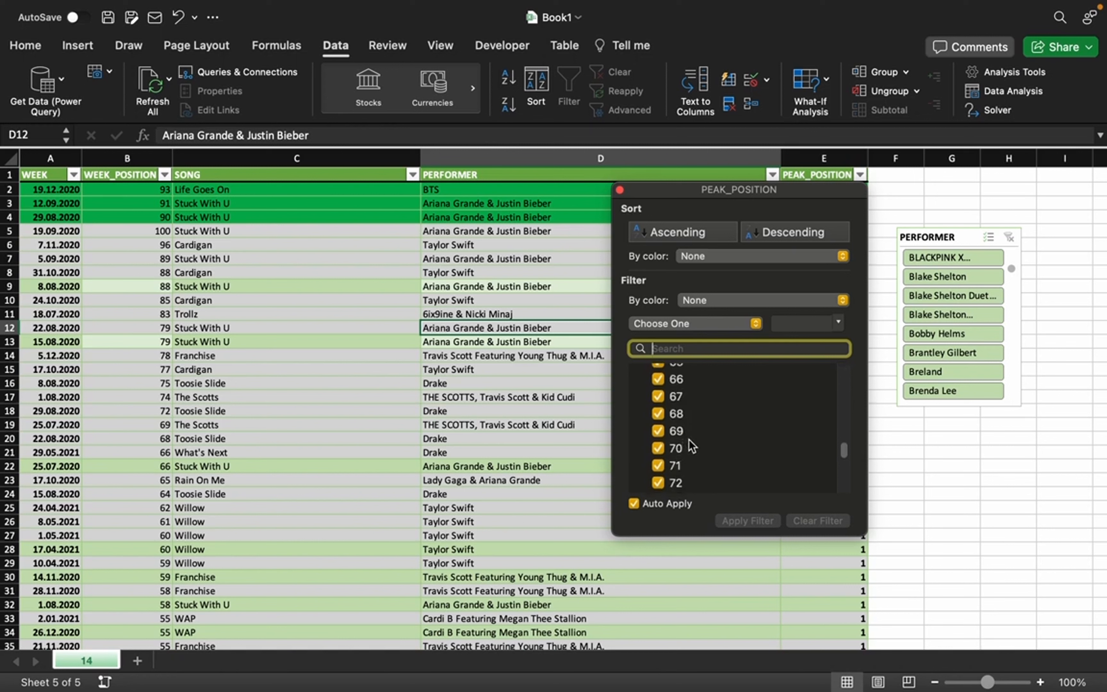
scroll(683, 424, up, 19)
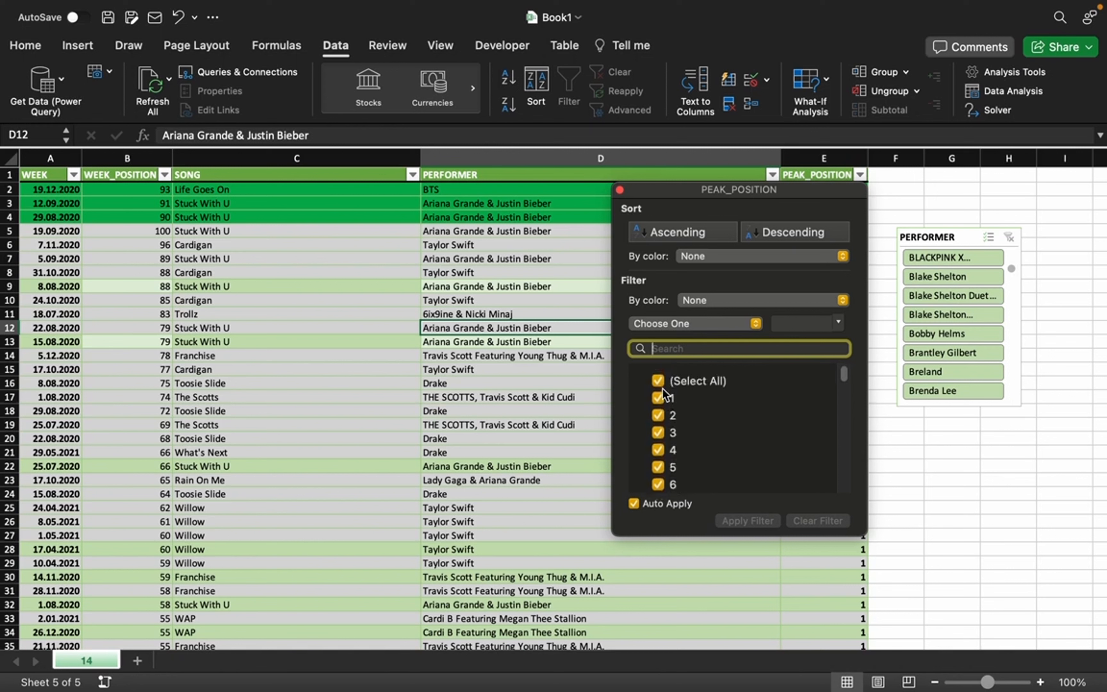
click(659, 381)
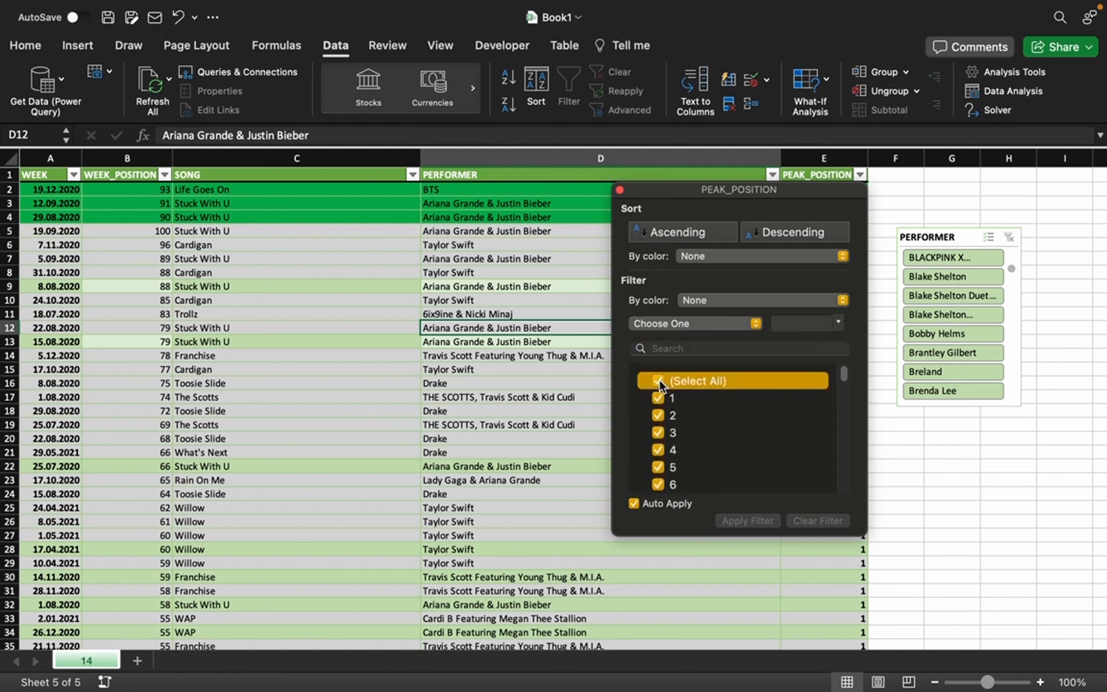
scroll(667, 425, down, 2)
scroll(669, 433, up, 2)
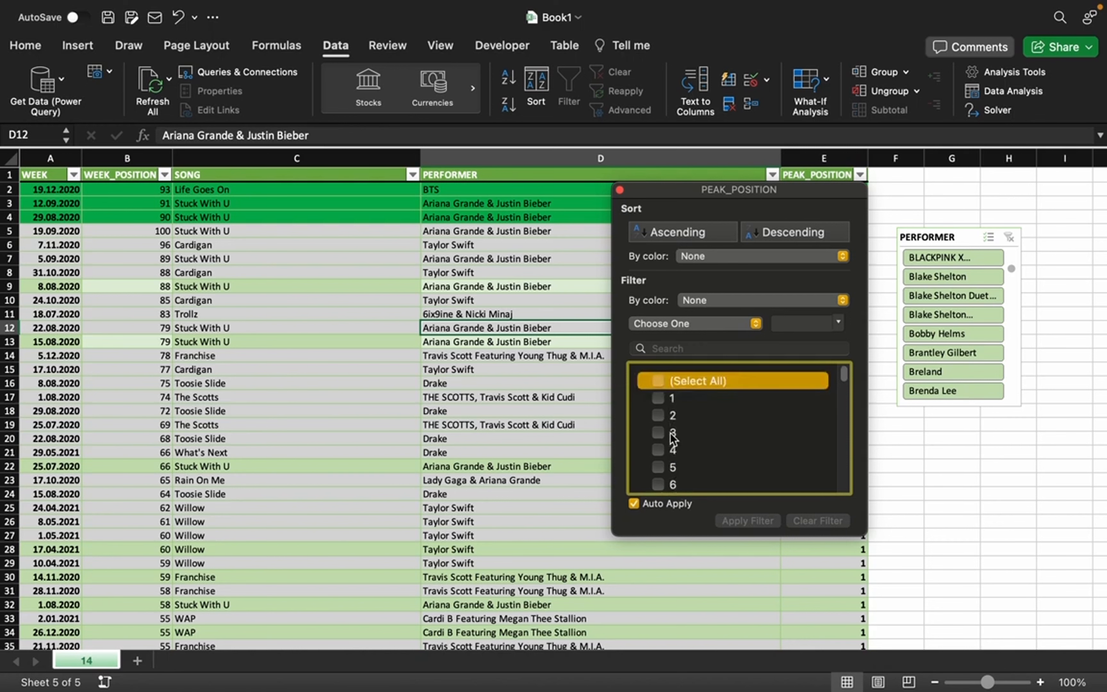
click(659, 399)
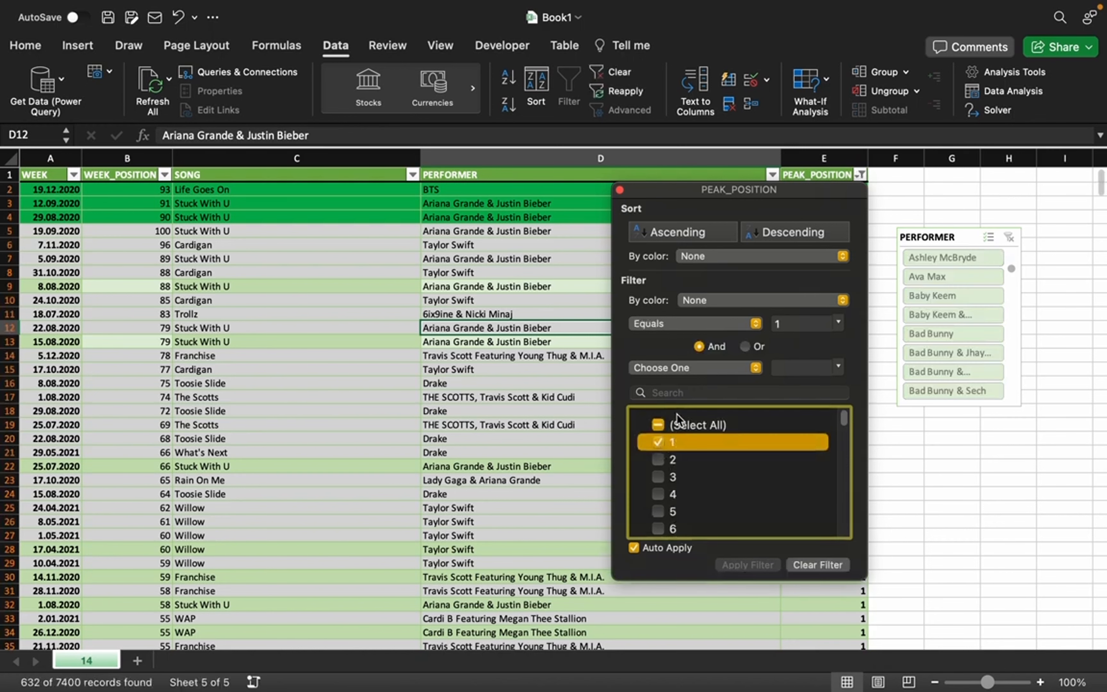
Look through the rows with a peak position of 1 and clear the PEAK_POSITION filter.
click(449, 446)
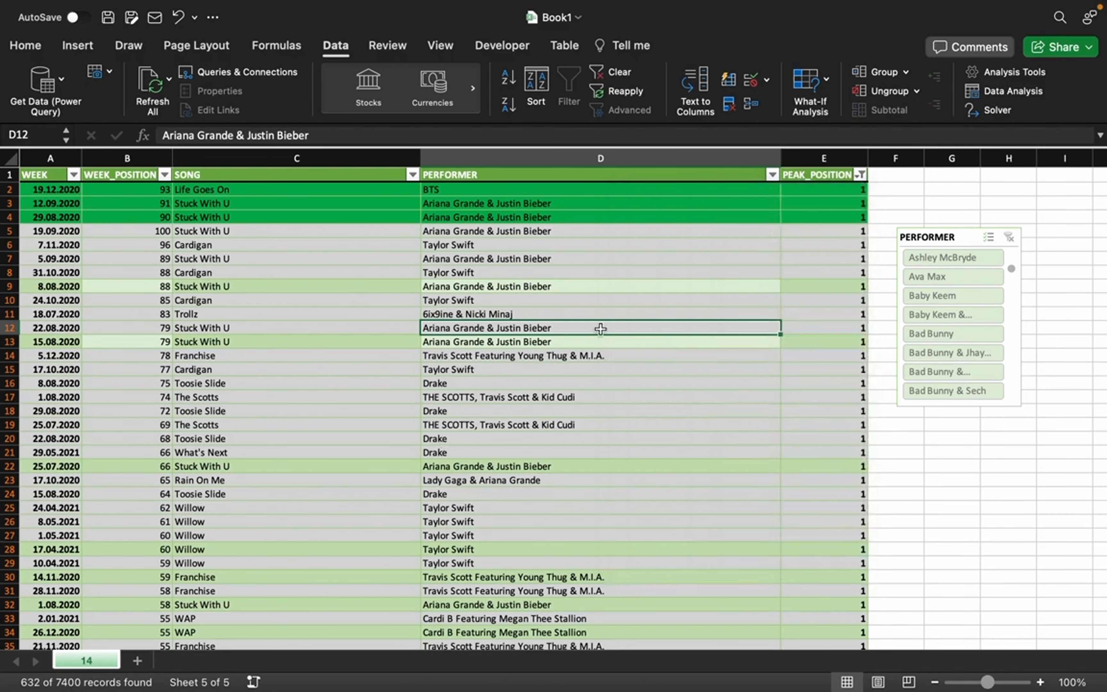
scroll(827, 549, down, 10)
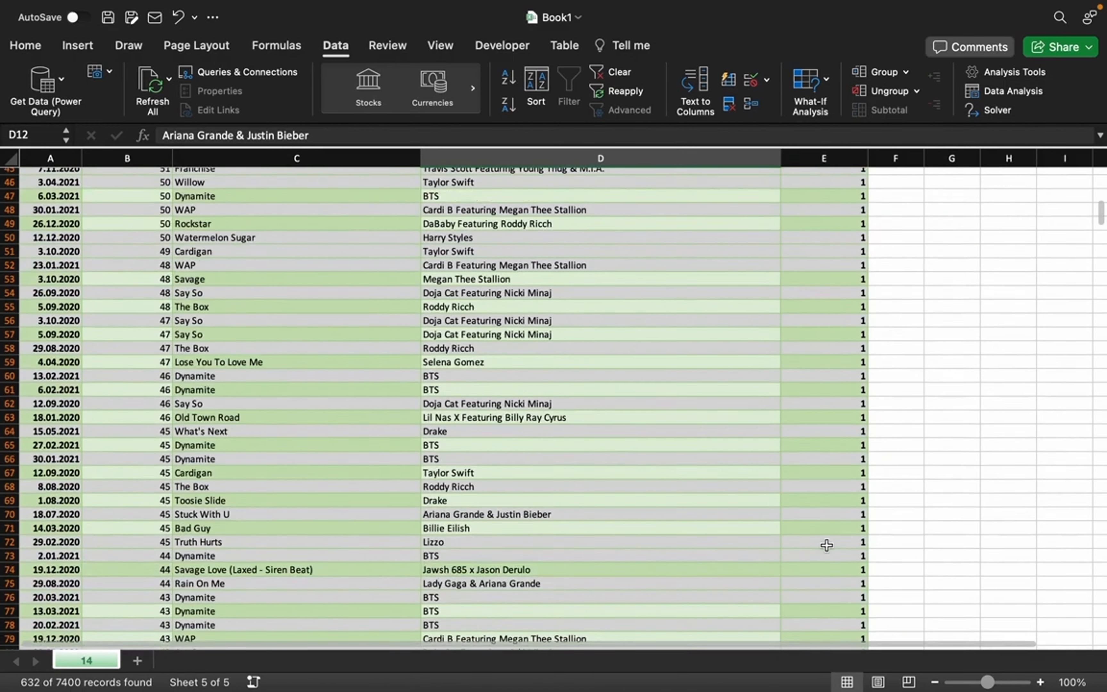
scroll(814, 444, up, 10)
click(776, 229)
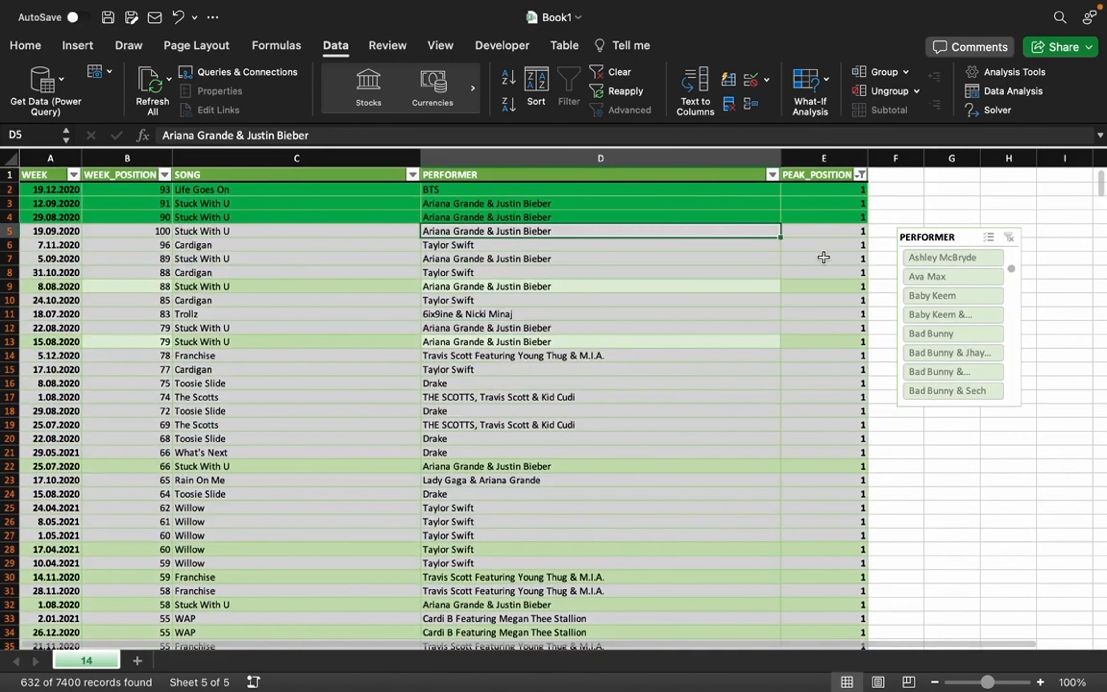
click(614, 72)
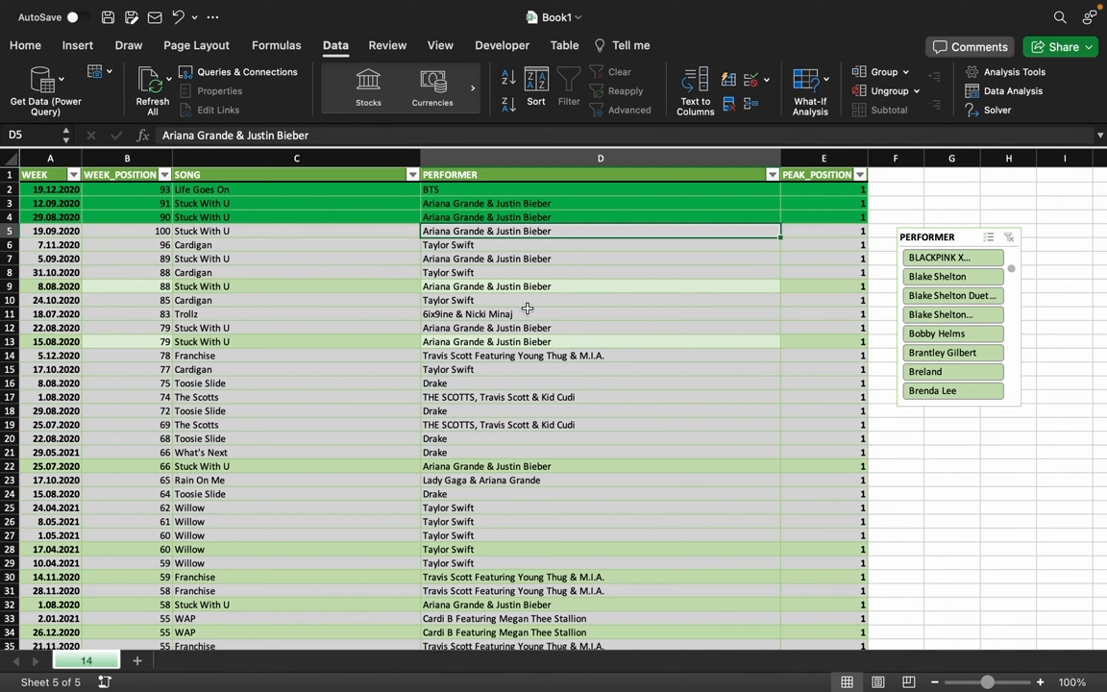
Filter the table by the value of a Taylor Swift cell in the PERFORMER column.
right_click(498, 301)
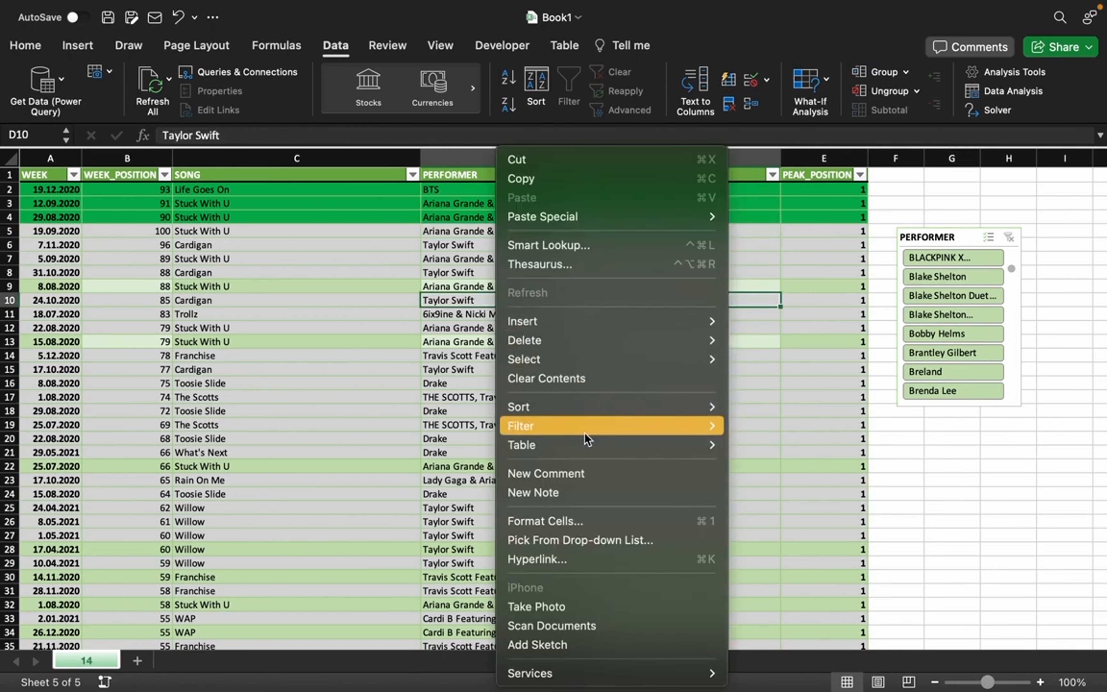
mouse_move(617, 433)
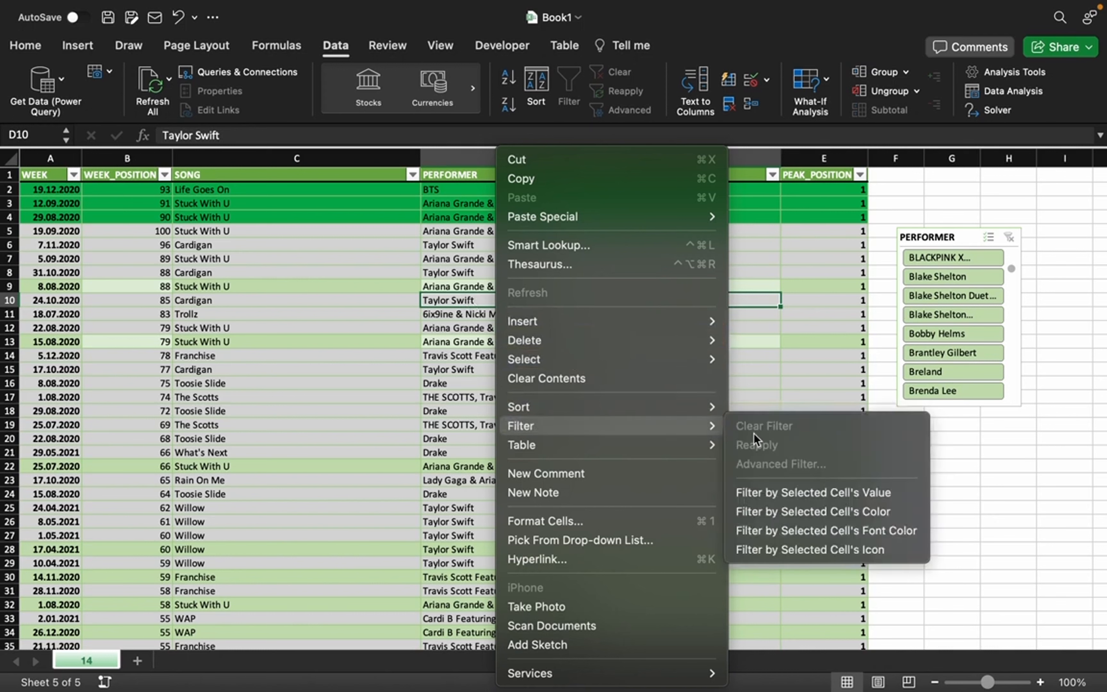
click(819, 492)
click(593, 369)
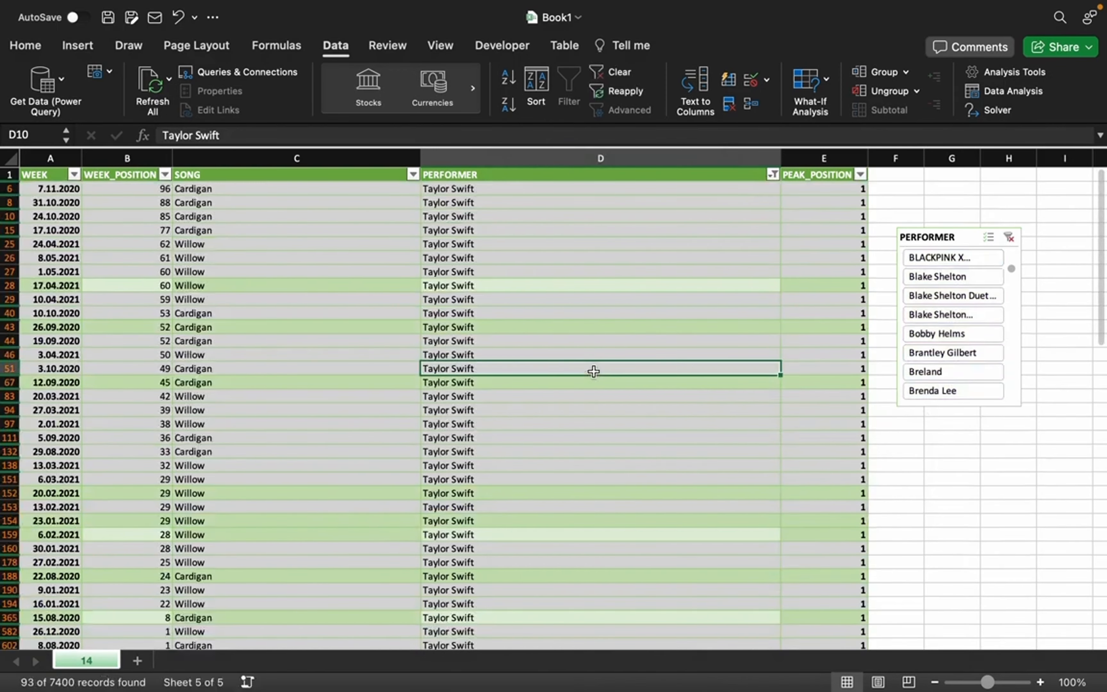
Look through the Taylor Swift rows and the PERFORMER filter settings, and clear the filter.
scroll(622, 289, down, 5)
scroll(622, 289, up, 5)
scroll(603, 309, down, 15)
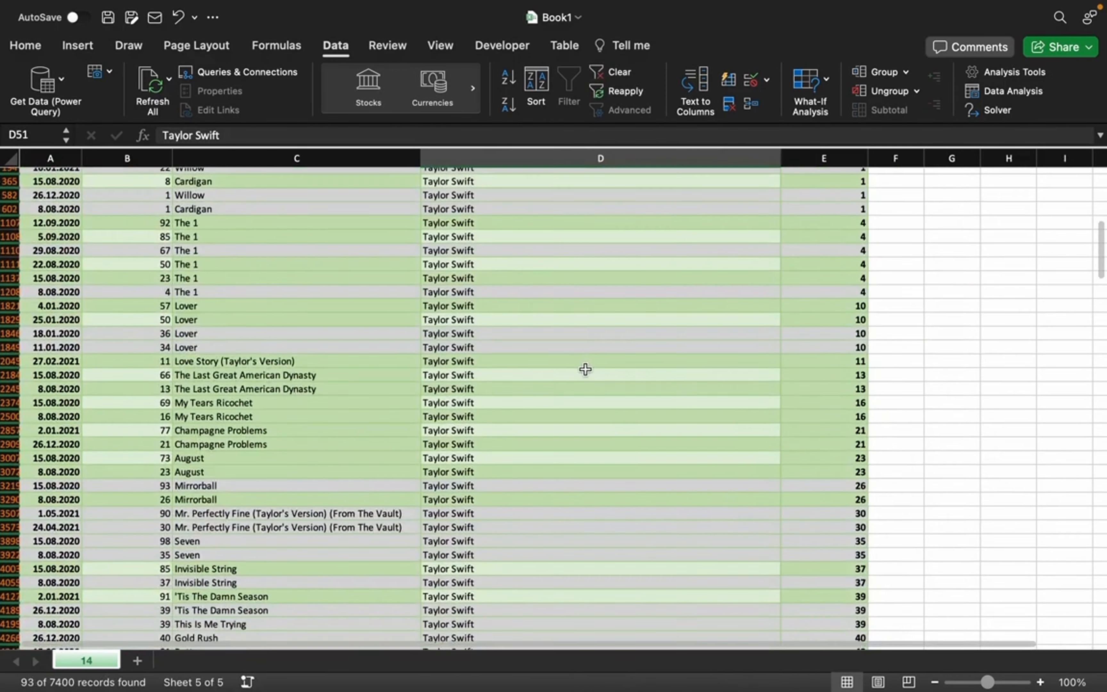
scroll(569, 381, up, 15)
click(567, 243)
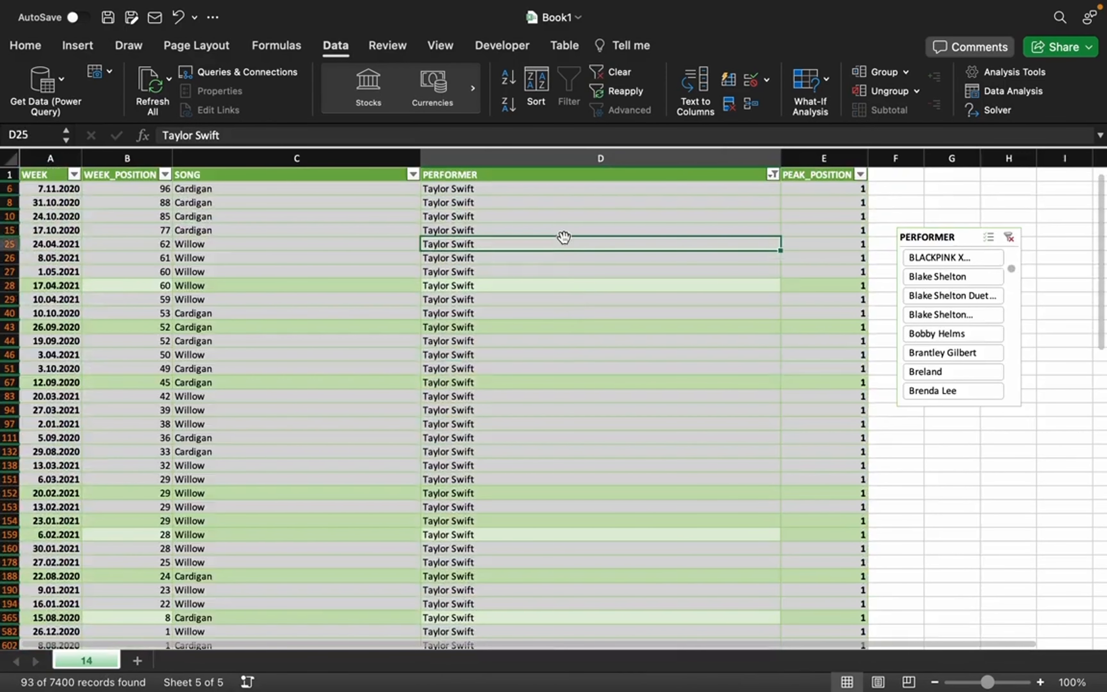
click(772, 177)
click(621, 217)
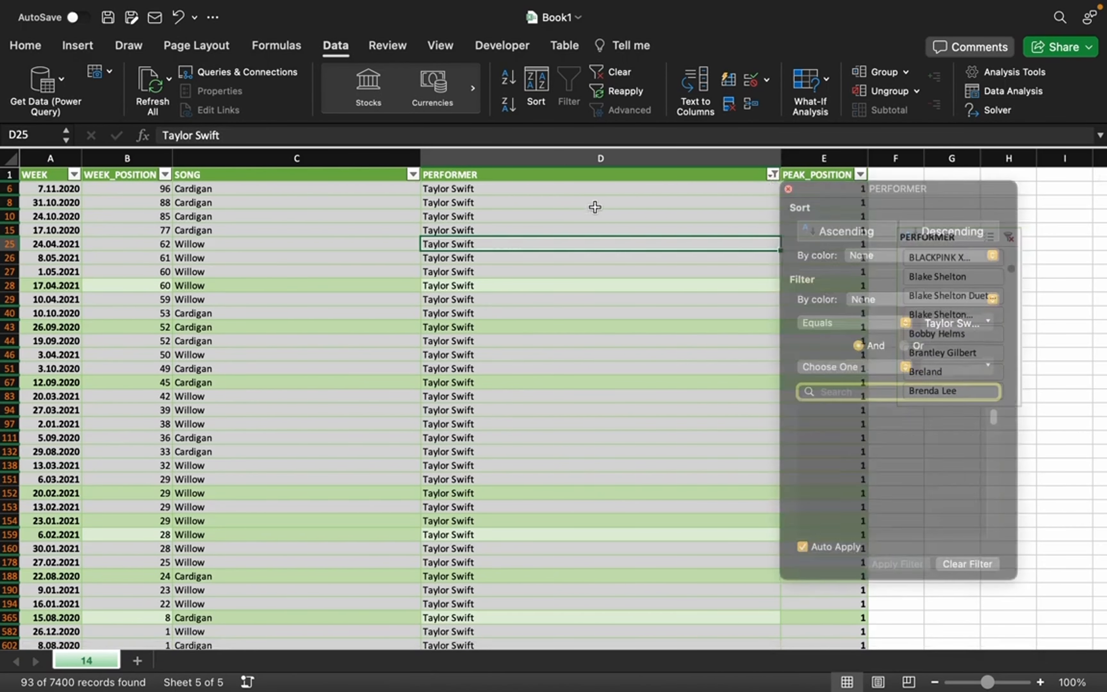
click(625, 71)
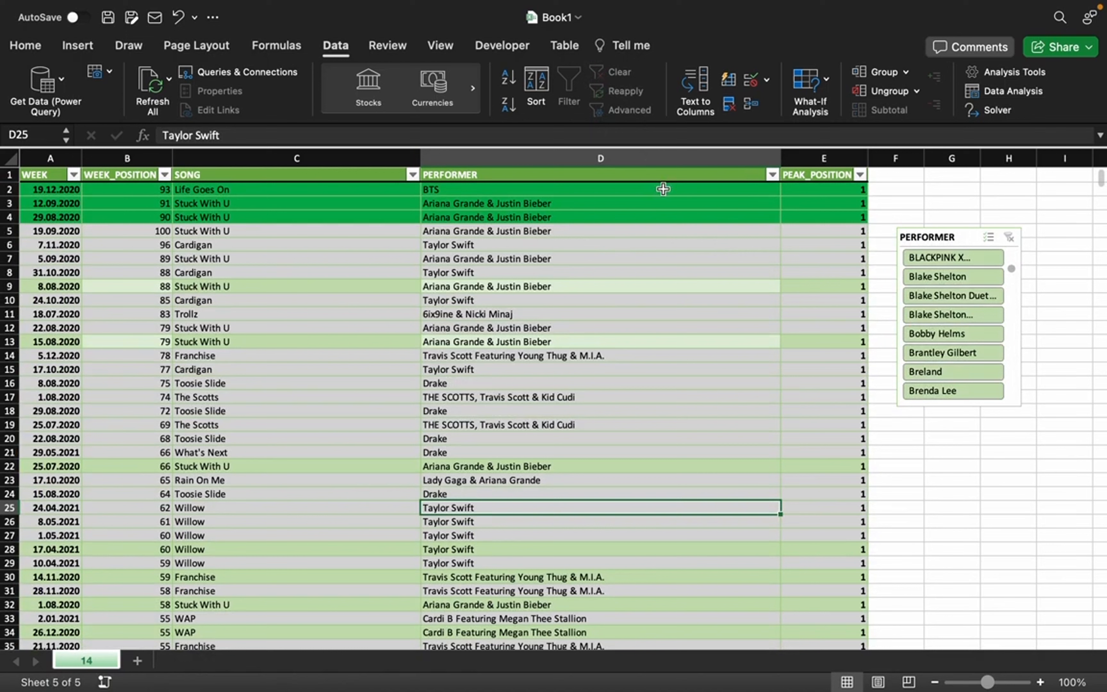
click(563, 301)
right_click(496, 359)
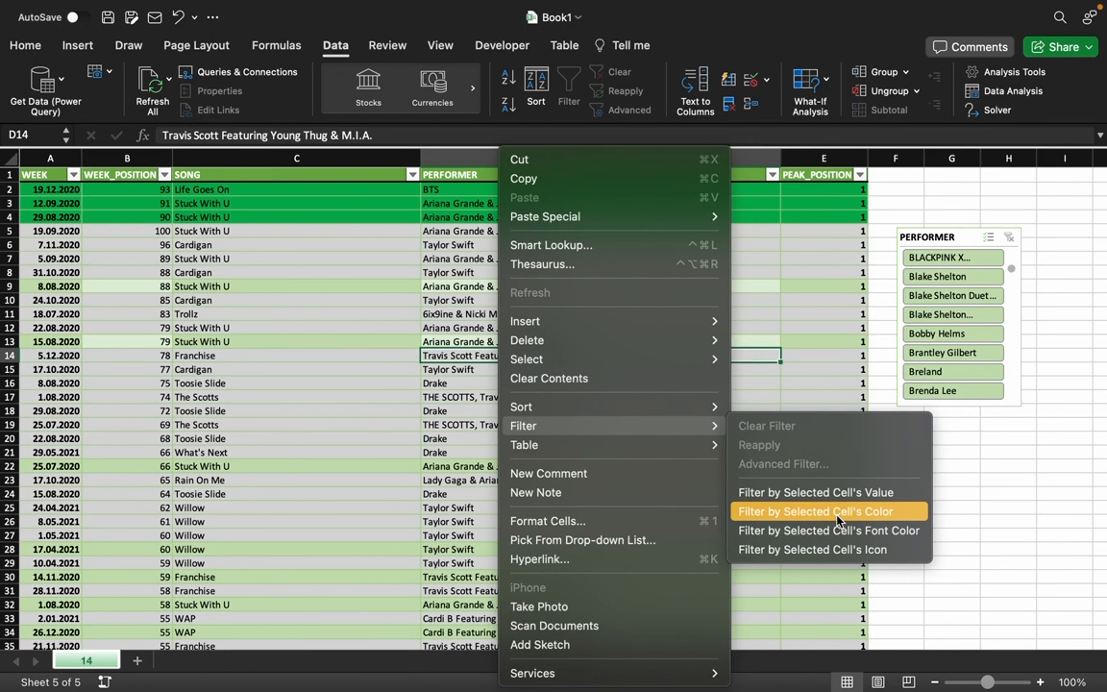
click(458, 209)
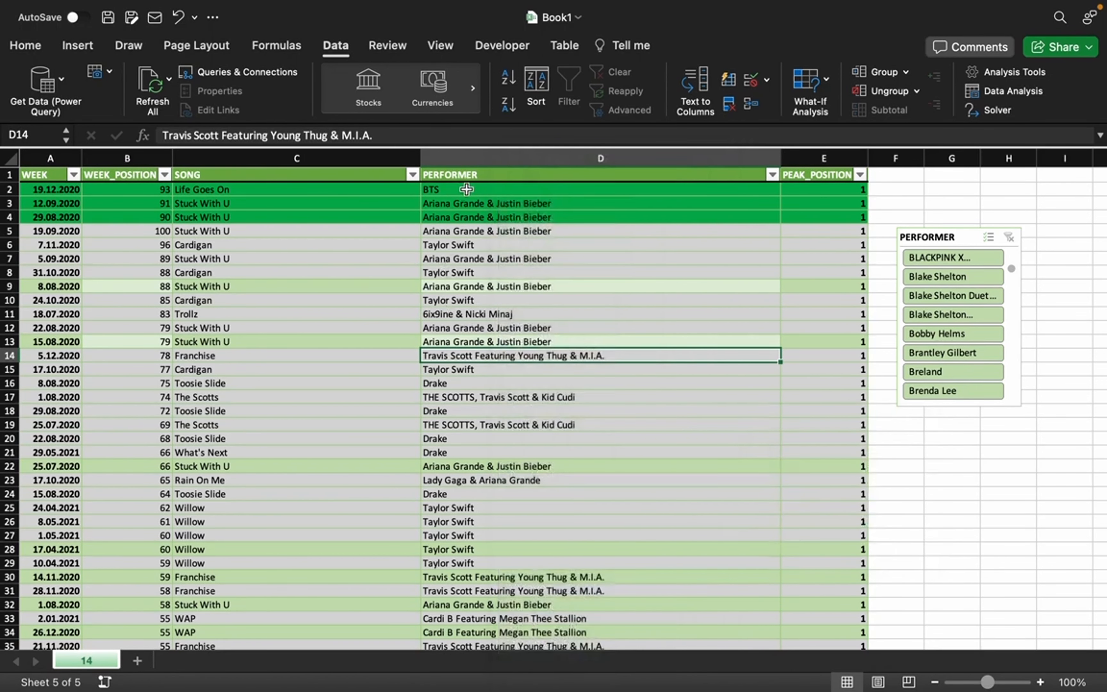
Filter the table by the dark green colour of the BTS cell in the PERFORMER column, and clear the filter.
right_click(469, 188)
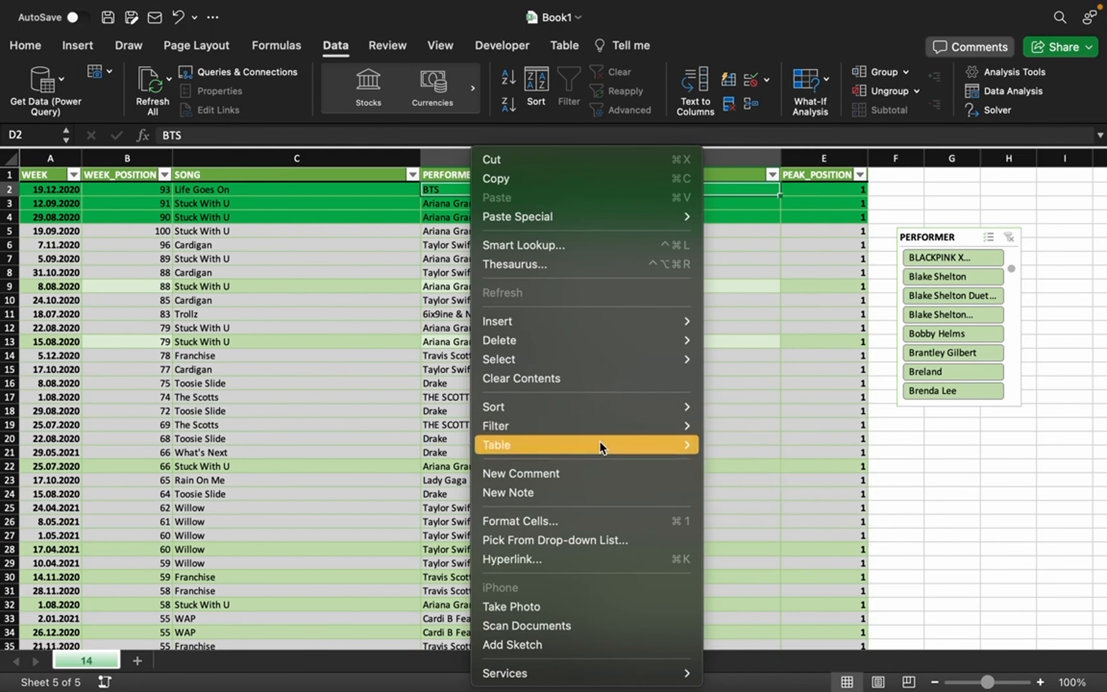
click(786, 510)
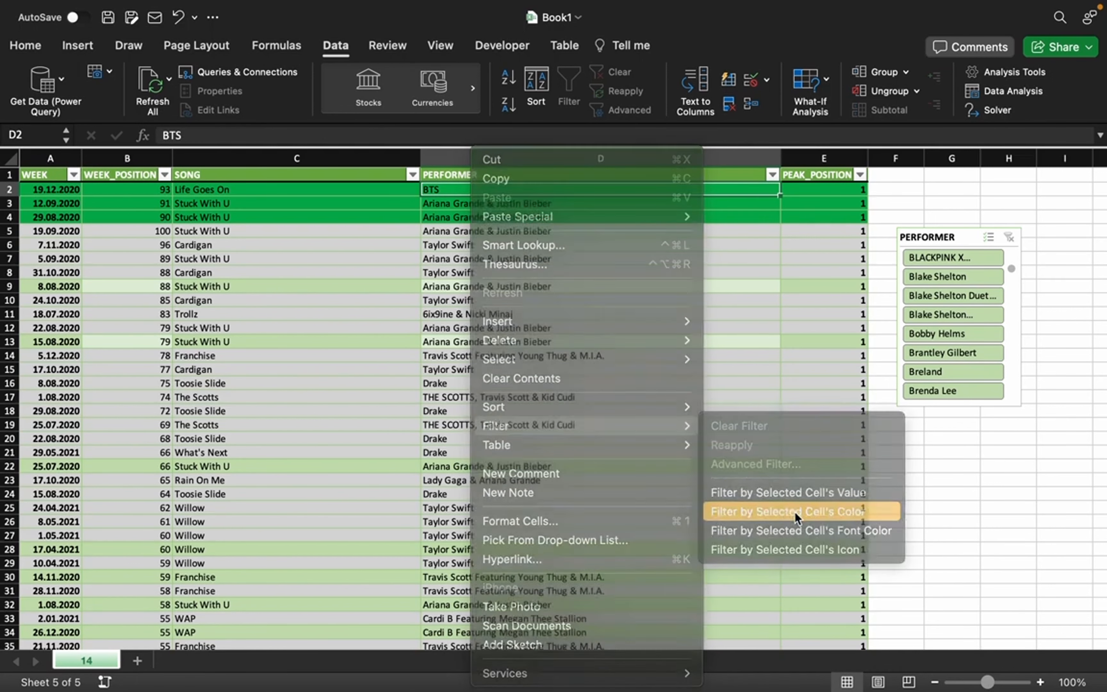
click(499, 266)
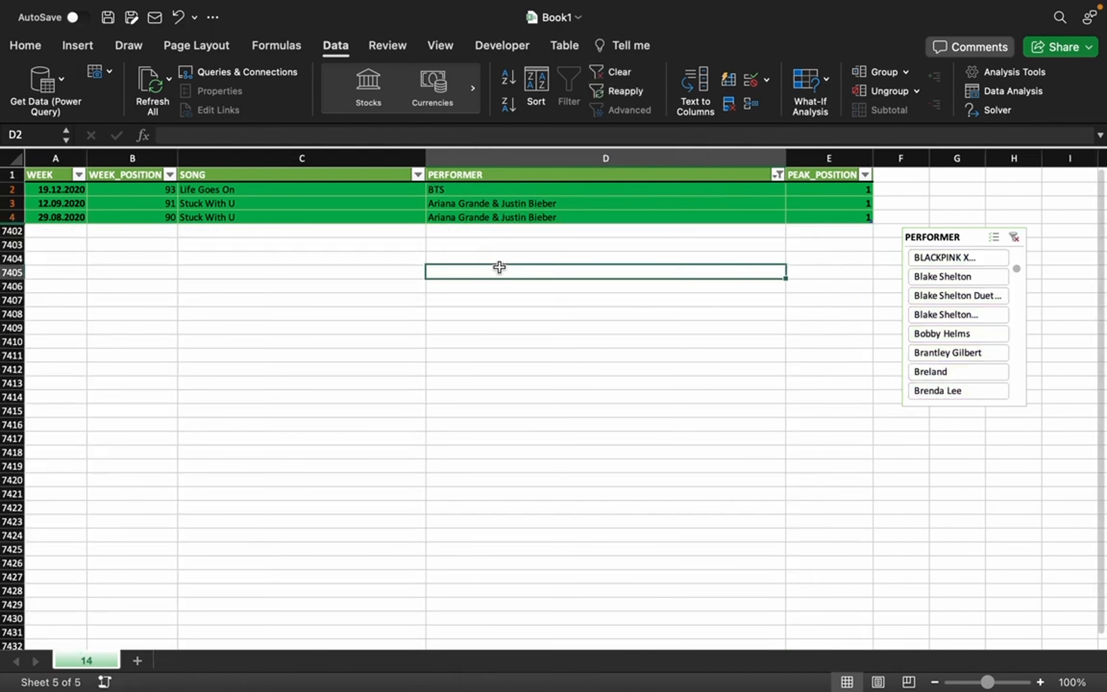
click(469, 204)
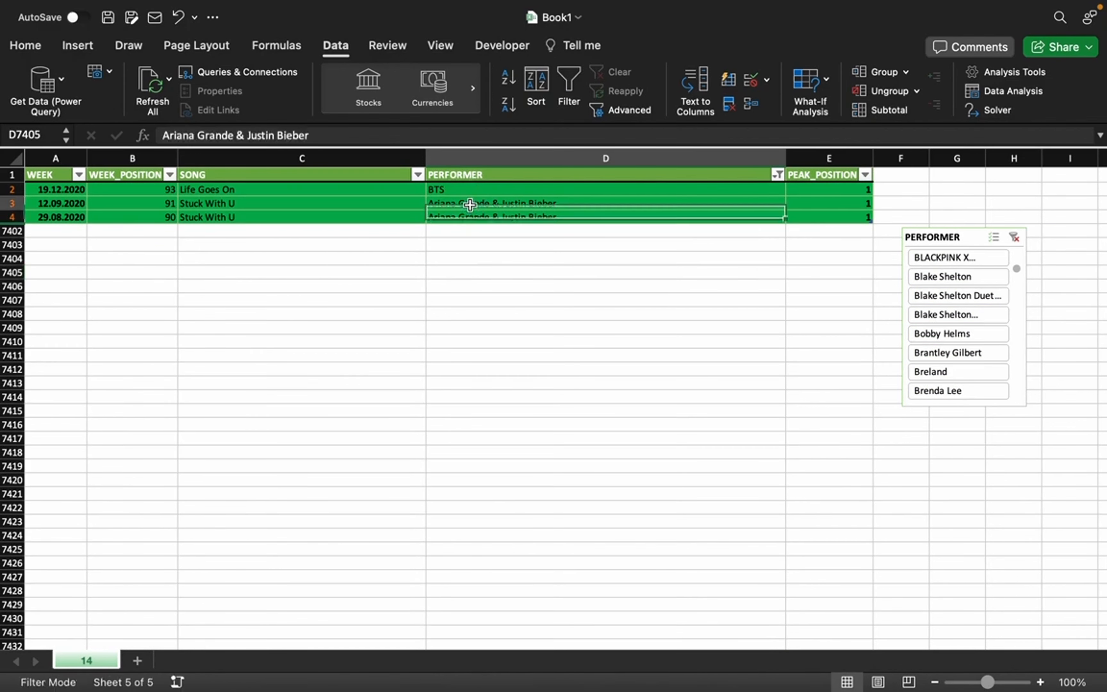
click(608, 75)
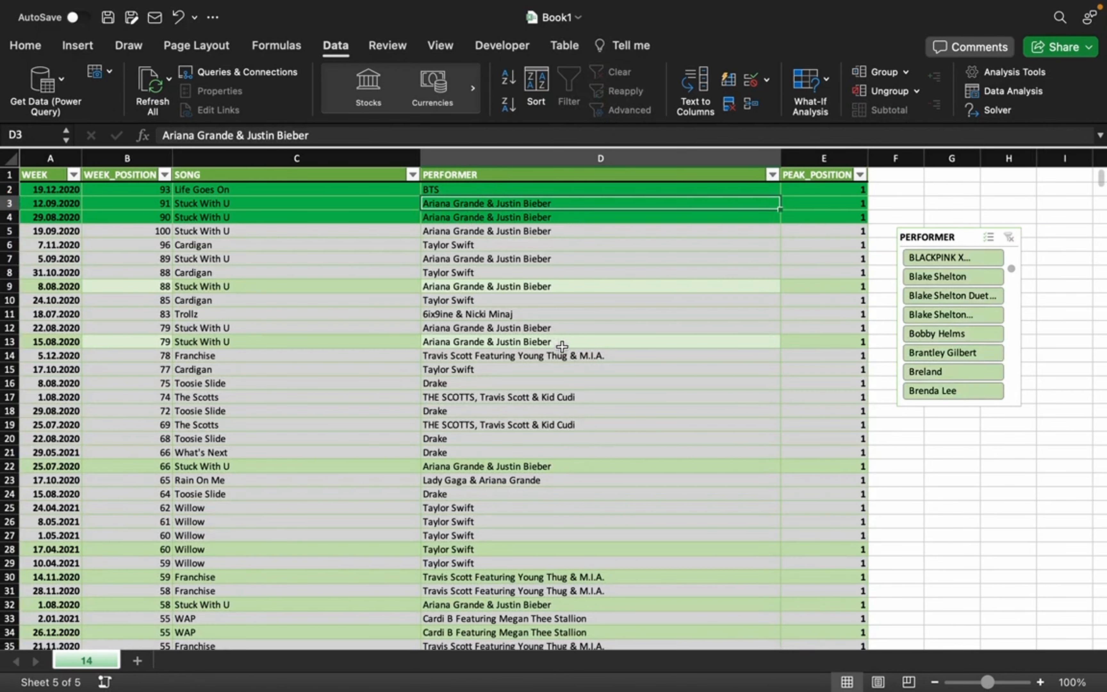
Look at the filter-by-icon option offered for a dark green PERFORMER cell without applying it.
right_click(546, 217)
mouse_move(671, 429)
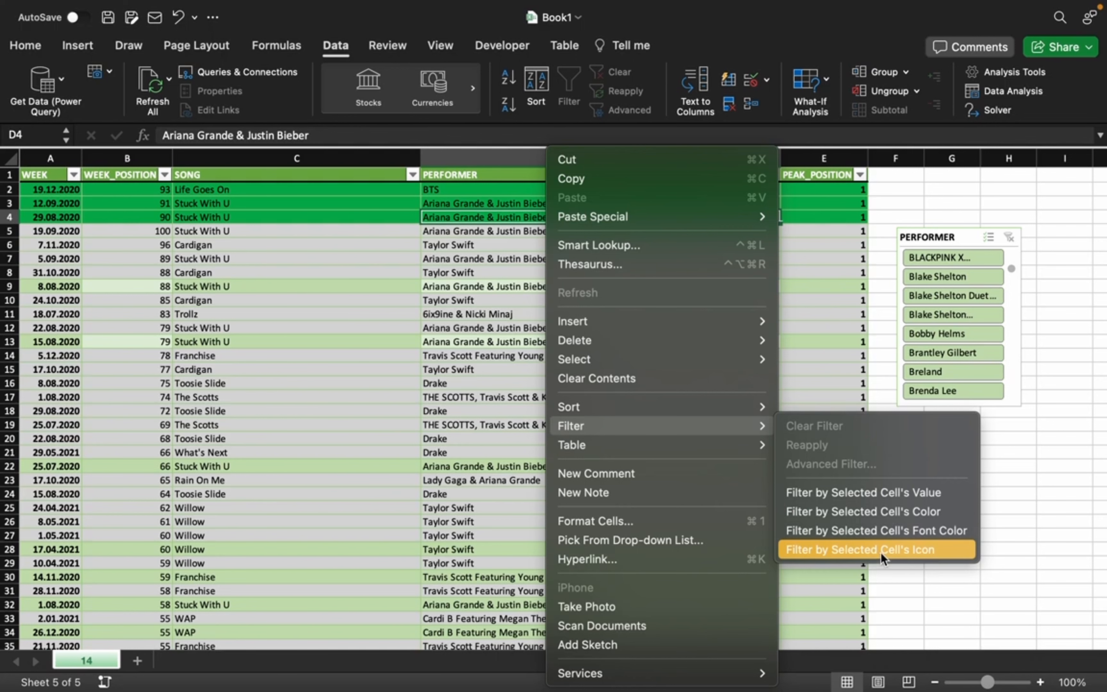
click(597, 342)
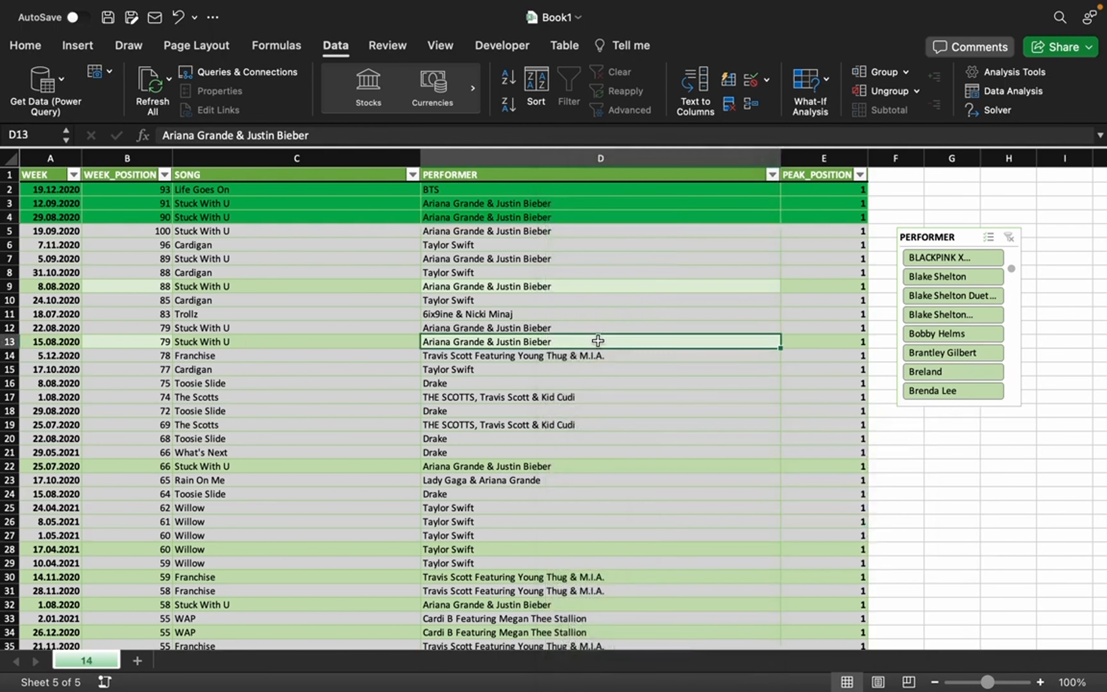
Apply conditional formatting with the five coloured arrows icon set to the whole PEAK_POSITION column and look over the icons.
click(815, 174)
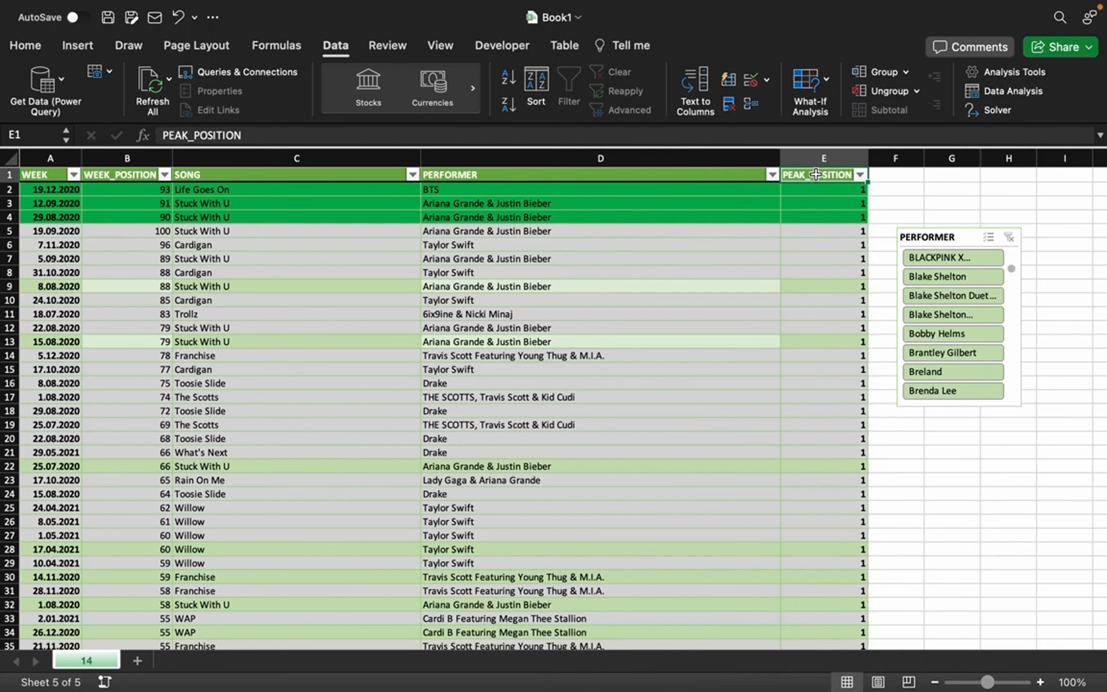
key(super+shift+Down)
click(69, 48)
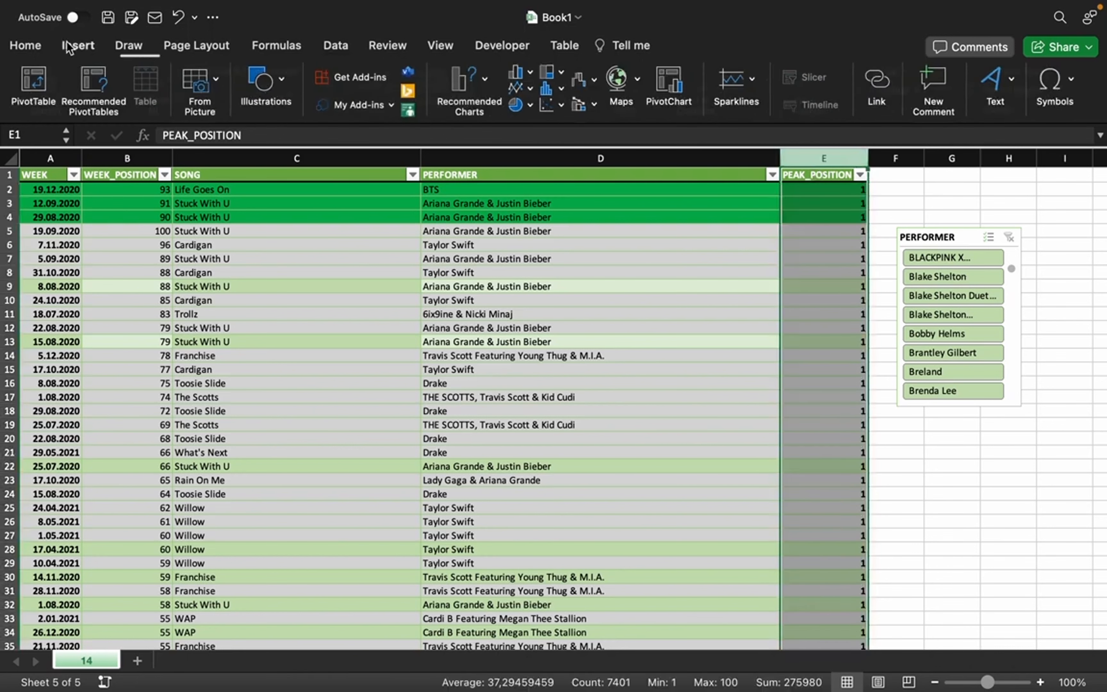
click(26, 46)
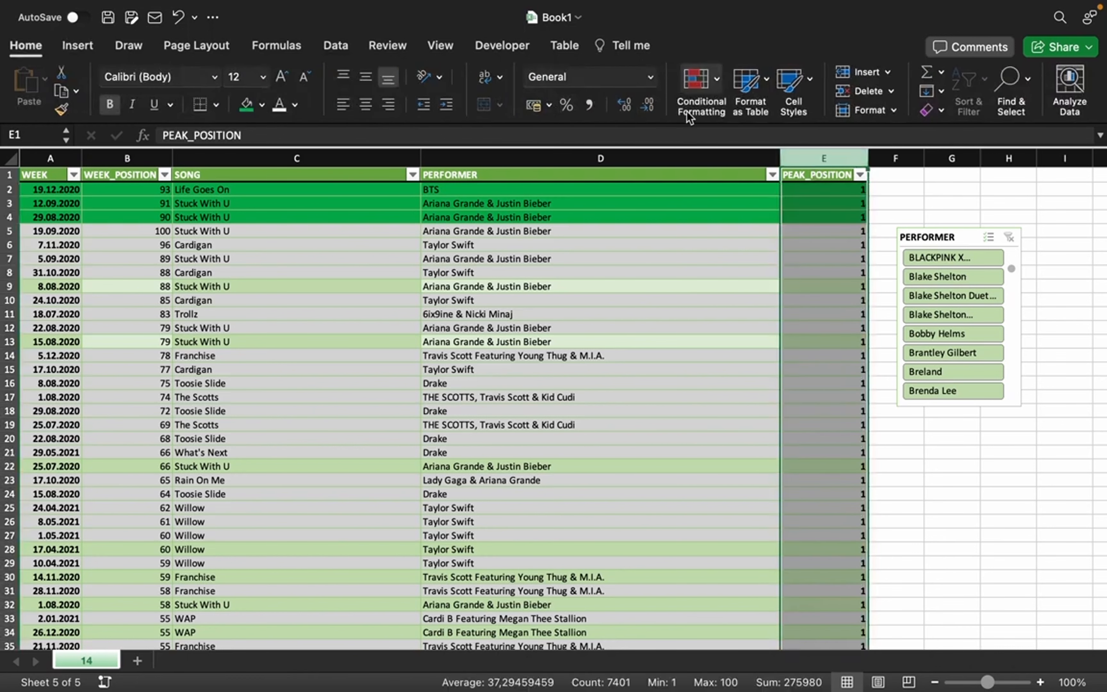
click(715, 87)
mouse_move(756, 211)
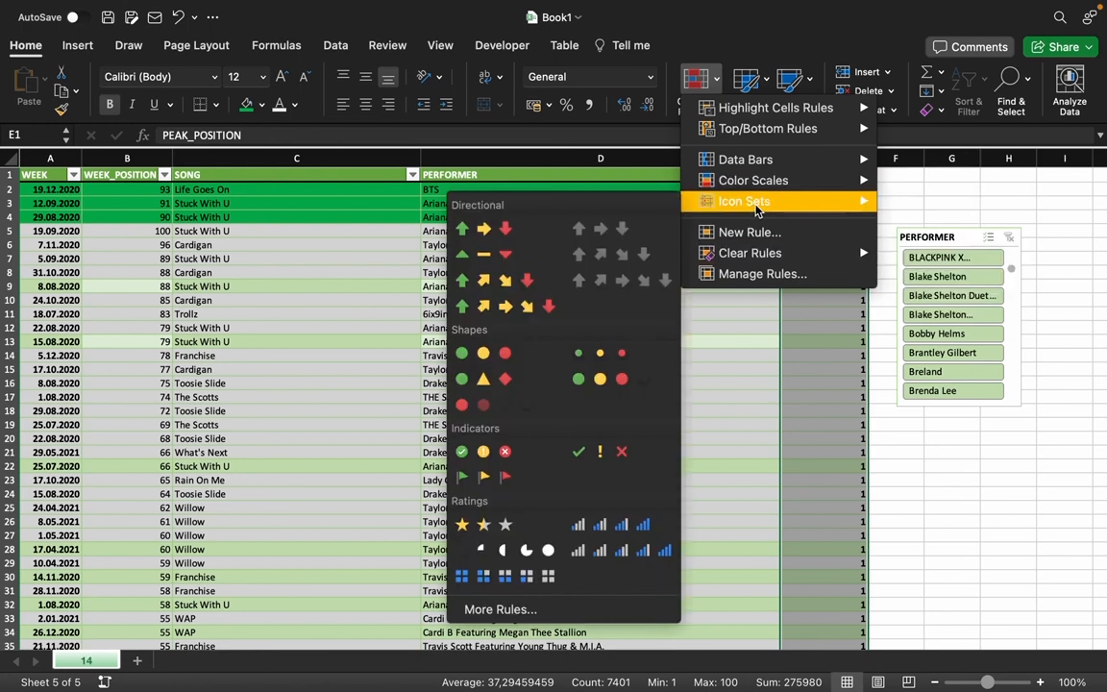
click(516, 316)
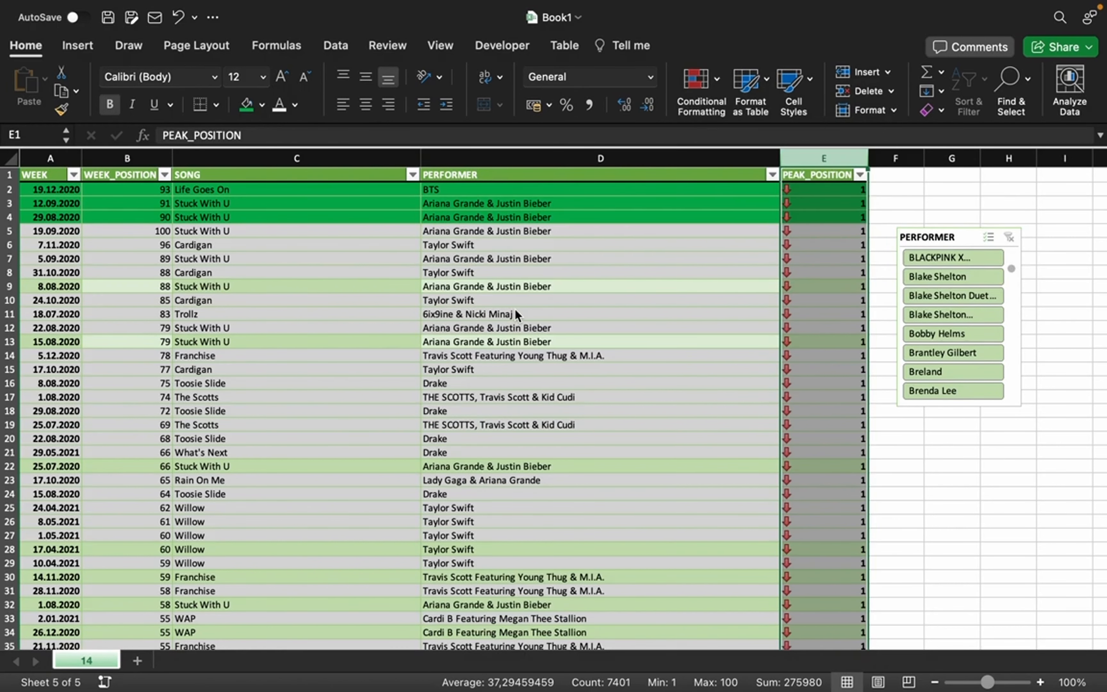
click(695, 442)
scroll(810, 473, down, 10)
scroll(811, 472, up, 10)
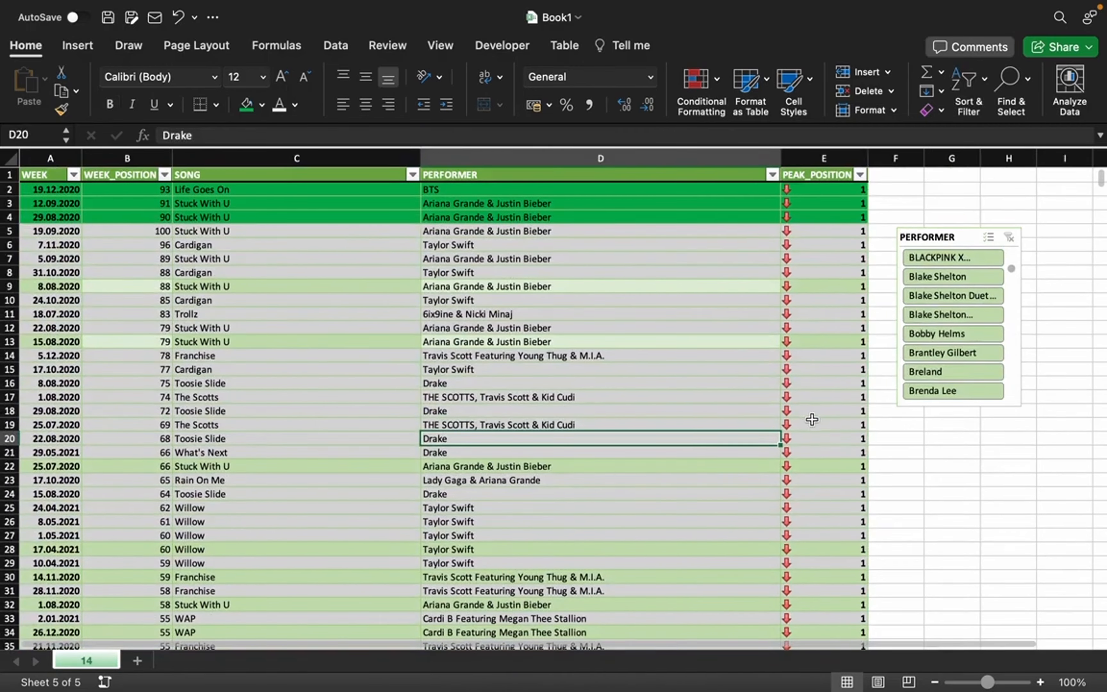
Sort the PEAK_POSITION column in descending order and look through the arrow icons in the sorted rows.
scroll(850, 250, up, 1)
click(860, 174)
click(763, 234)
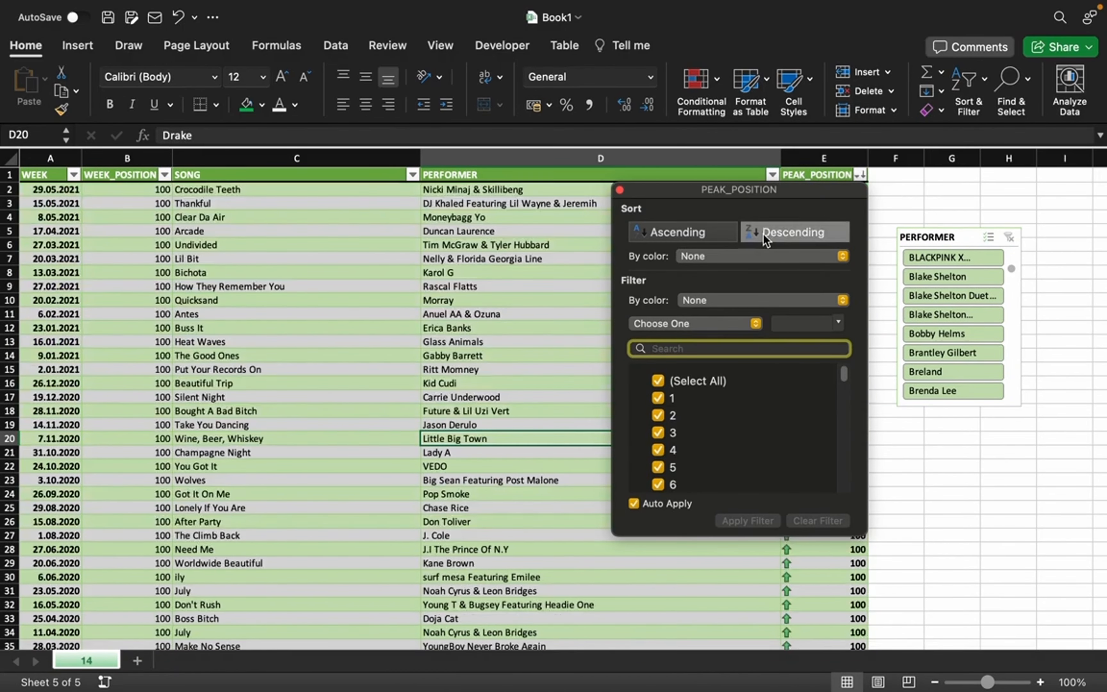
key(Escape)
scroll(823, 391, down, 10)
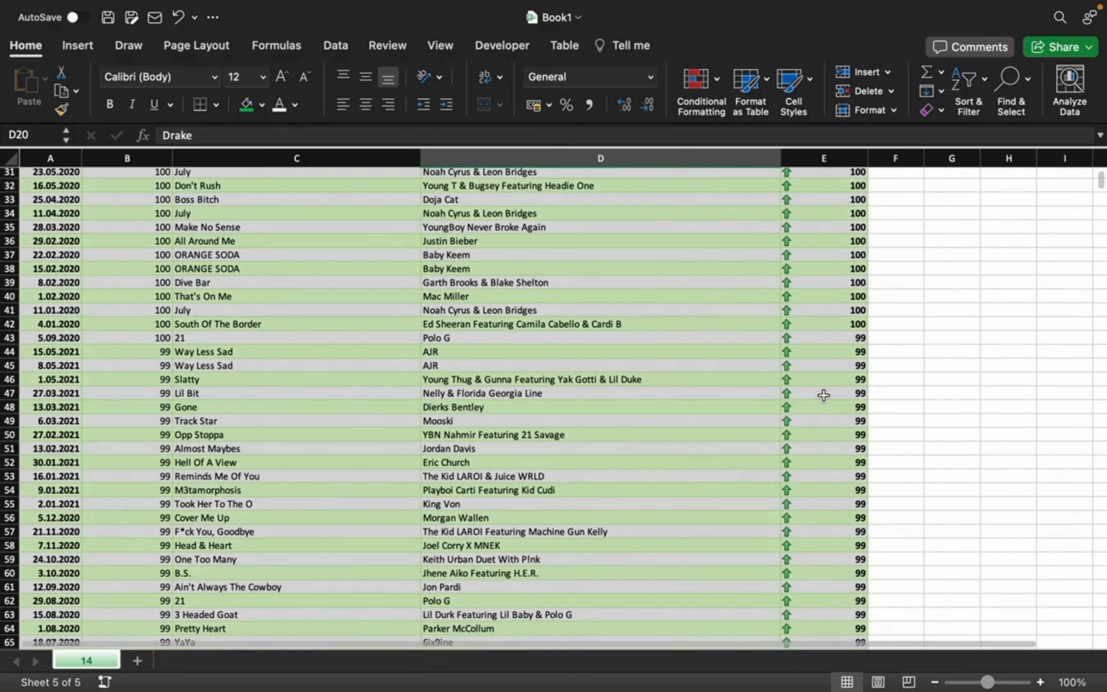
Filter the table by the green up-arrow icon of a cell in the PEAK_POSITION column.
scroll(741, 346, up, 10)
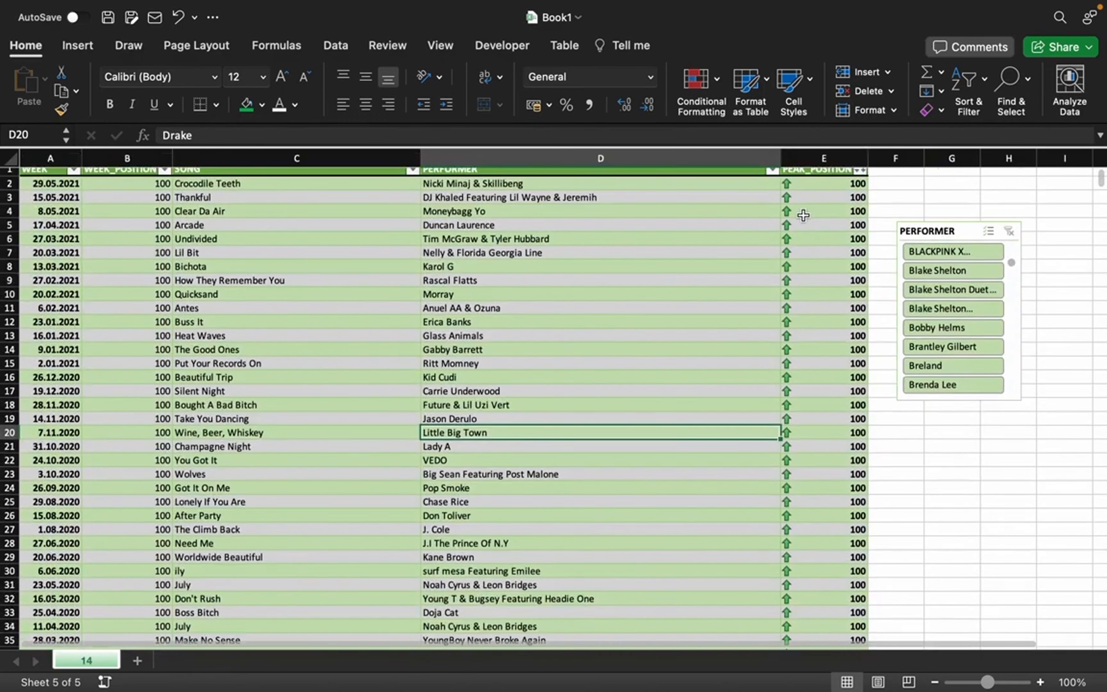
scroll(787, 219, up, 1)
right_click(796, 215)
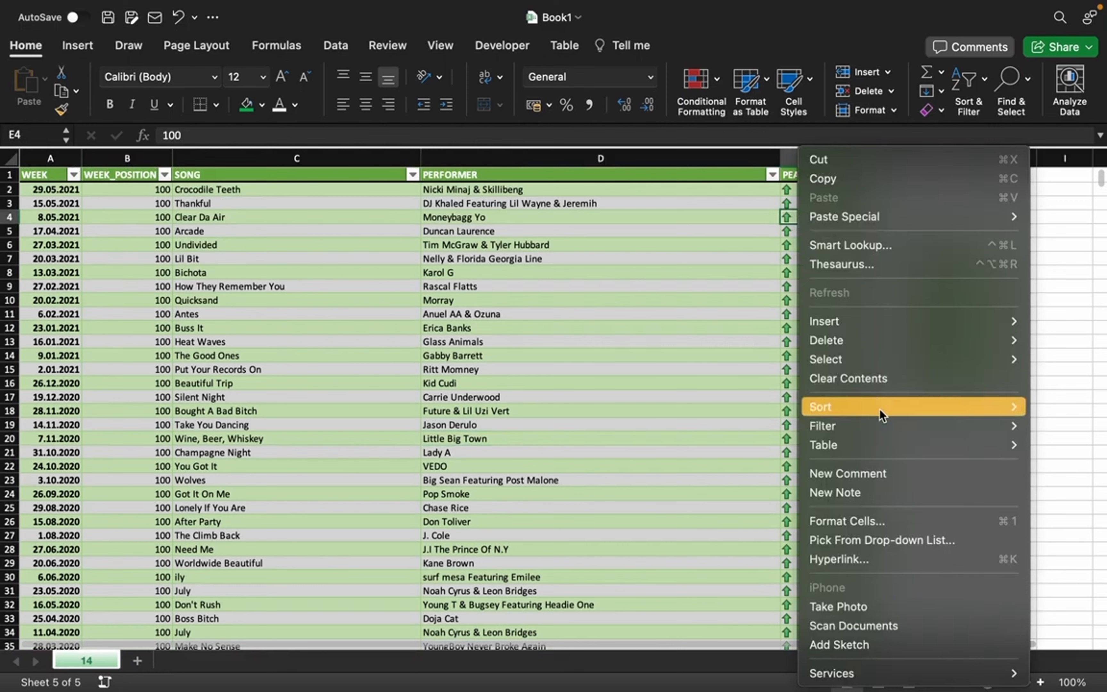
mouse_move(874, 428)
click(676, 550)
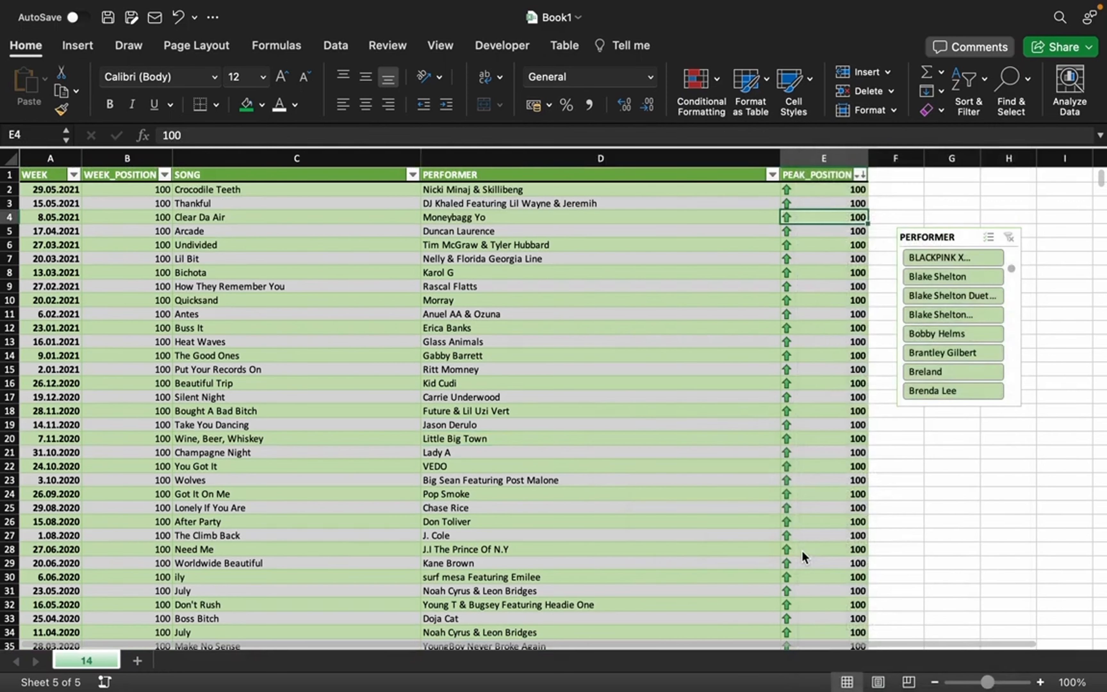
Look through the filtered rows of the PEAK_POSITION column down to the last record and return to the header.
click(823, 345)
scroll(811, 412, down, 15)
scroll(810, 450, down, 10)
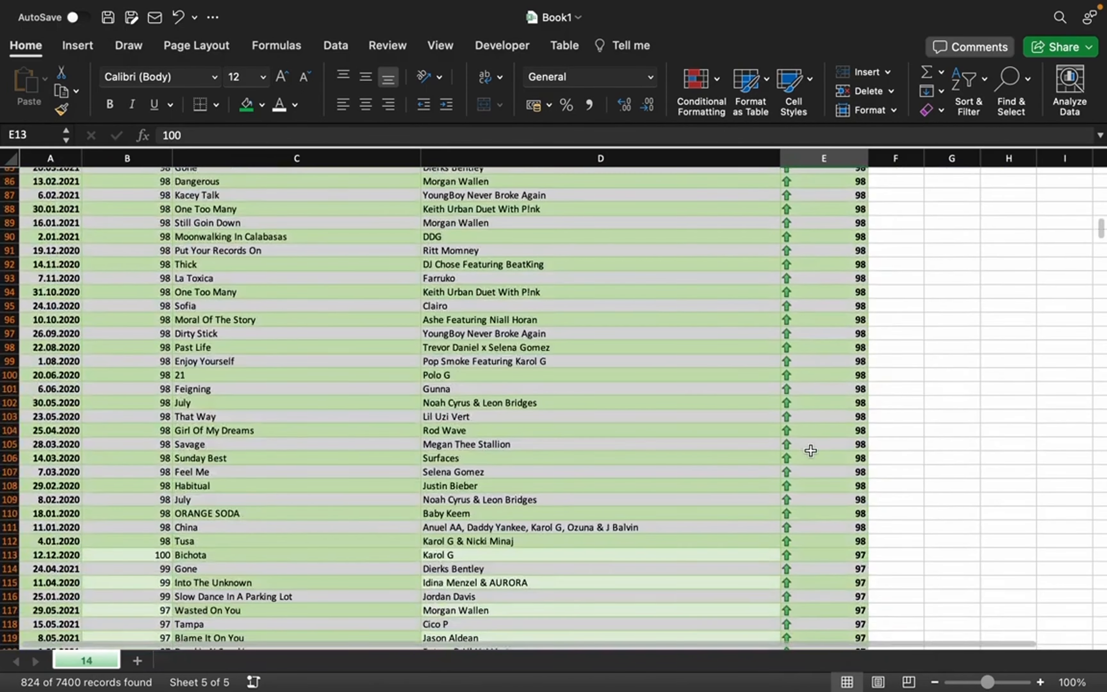
key(ctrl+Down)
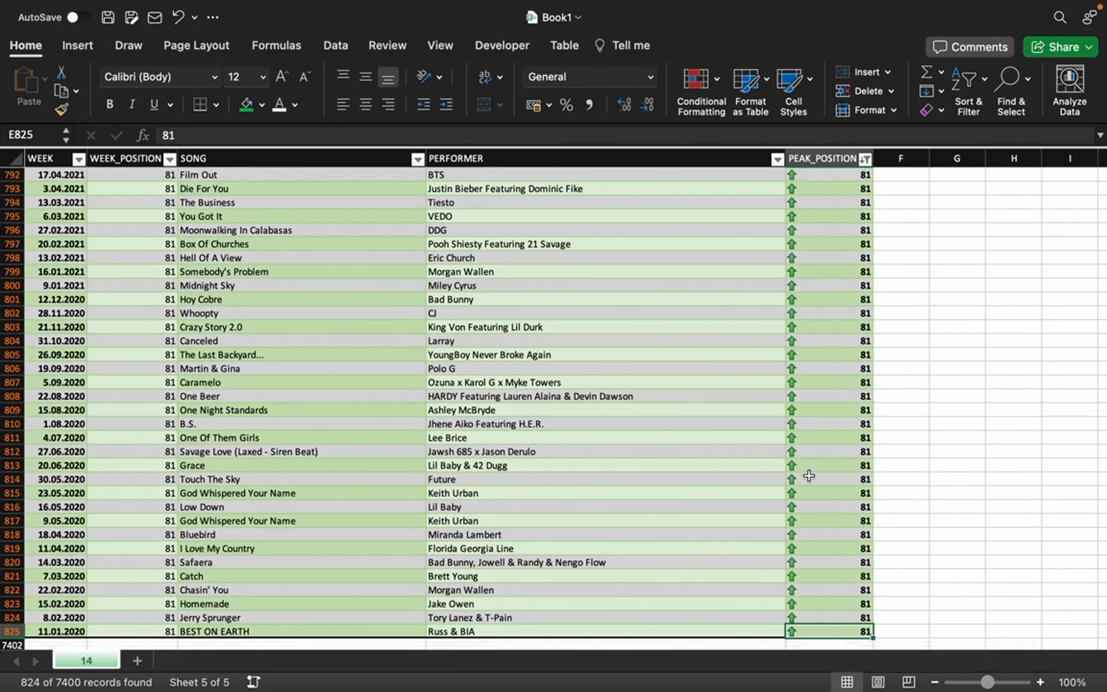
key(Up)
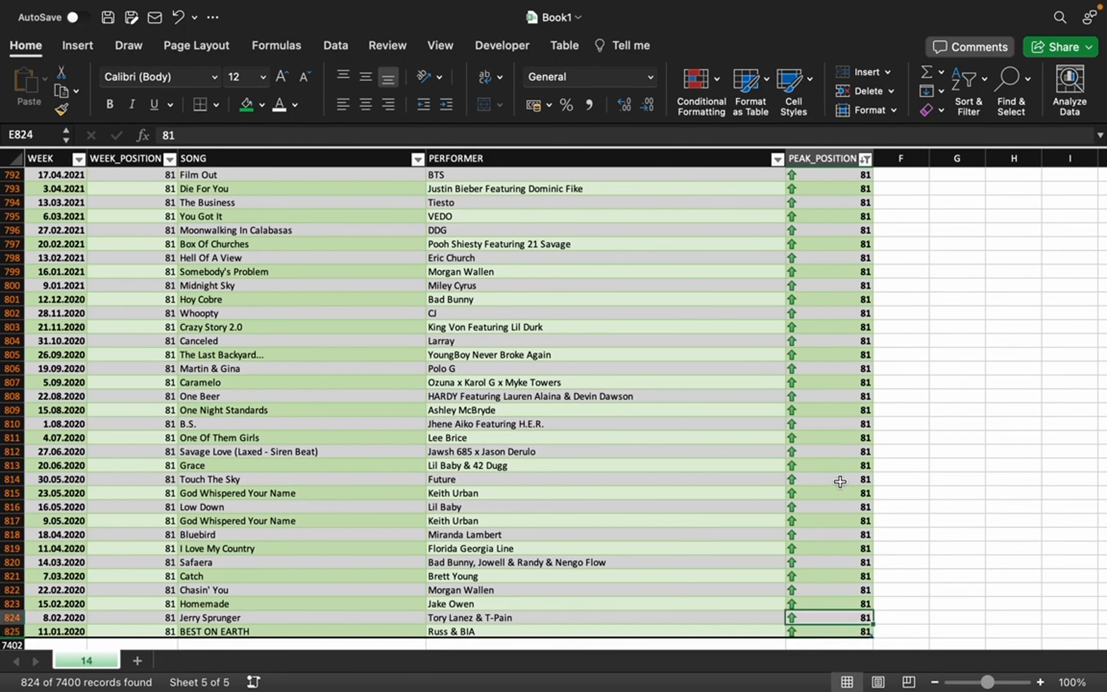
key(ctrl+Up)
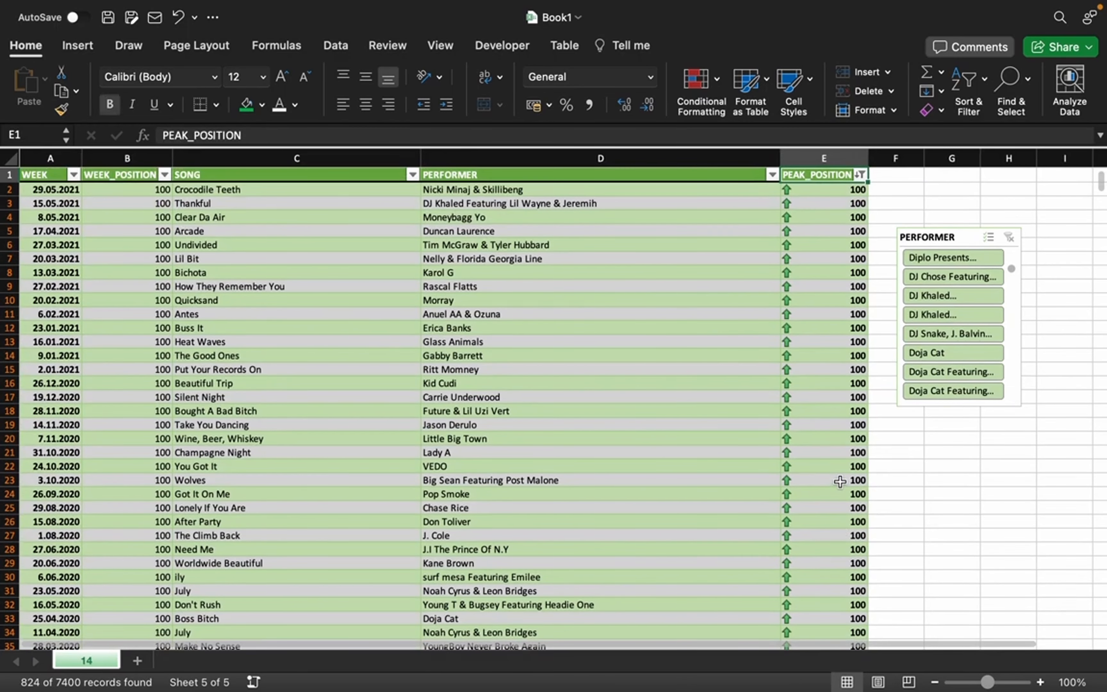
Clear the icon filter from the table.
click(406, 485)
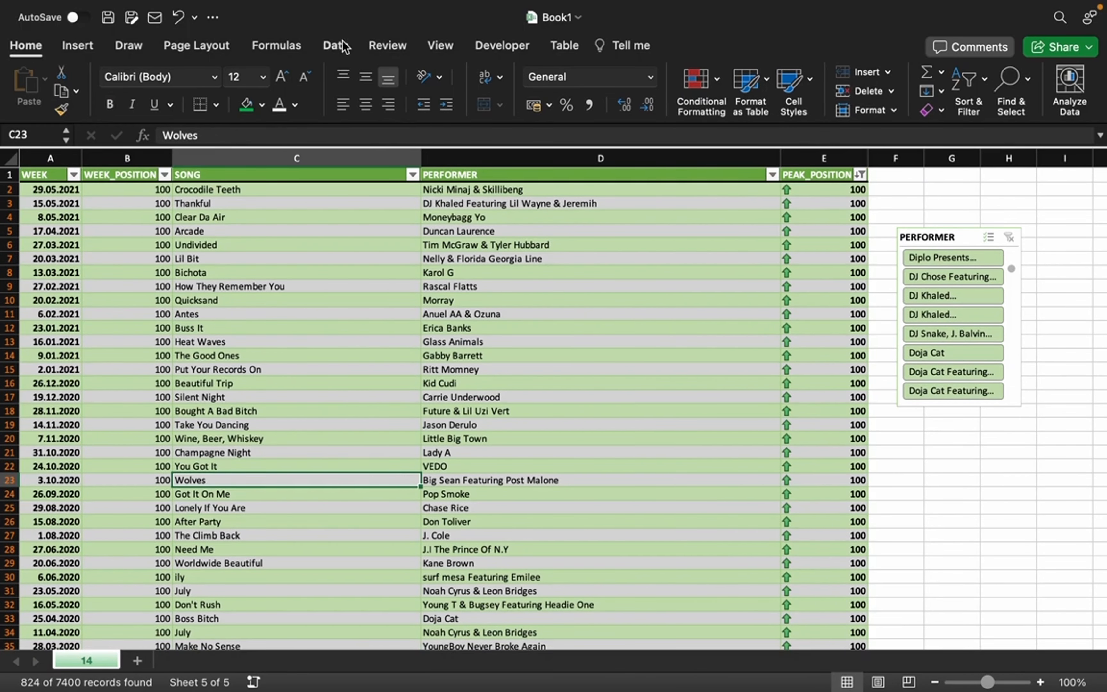
click(335, 45)
click(621, 73)
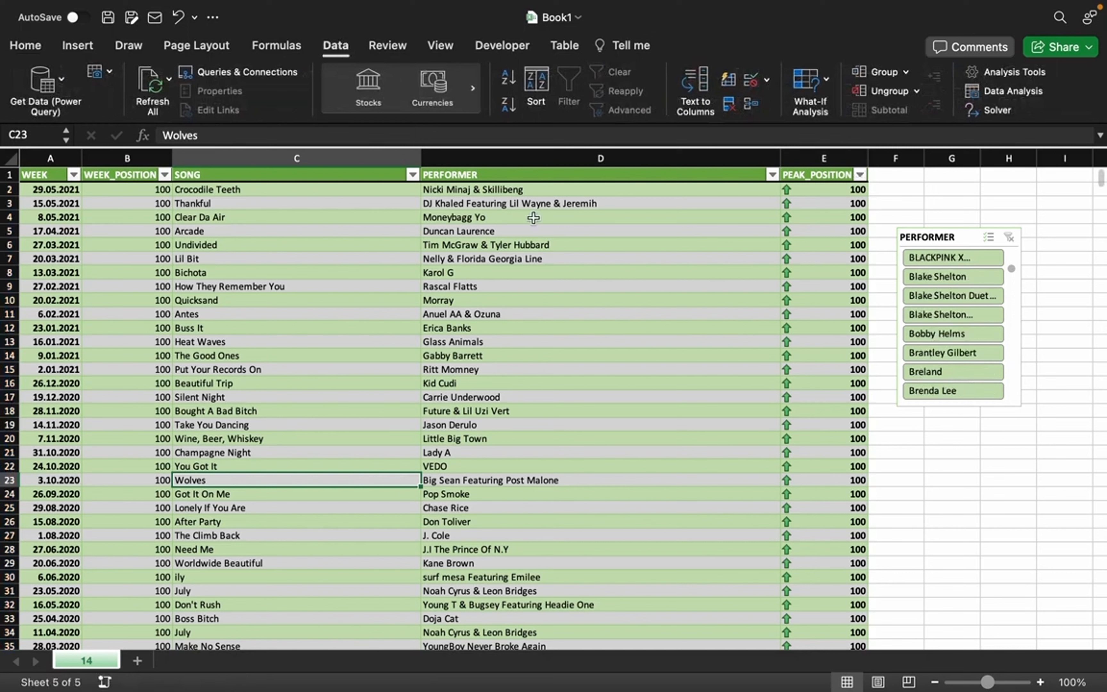
Look at the filter options offered for the Morray cell in the PERFORMER column without applying any.
right_click(562, 300)
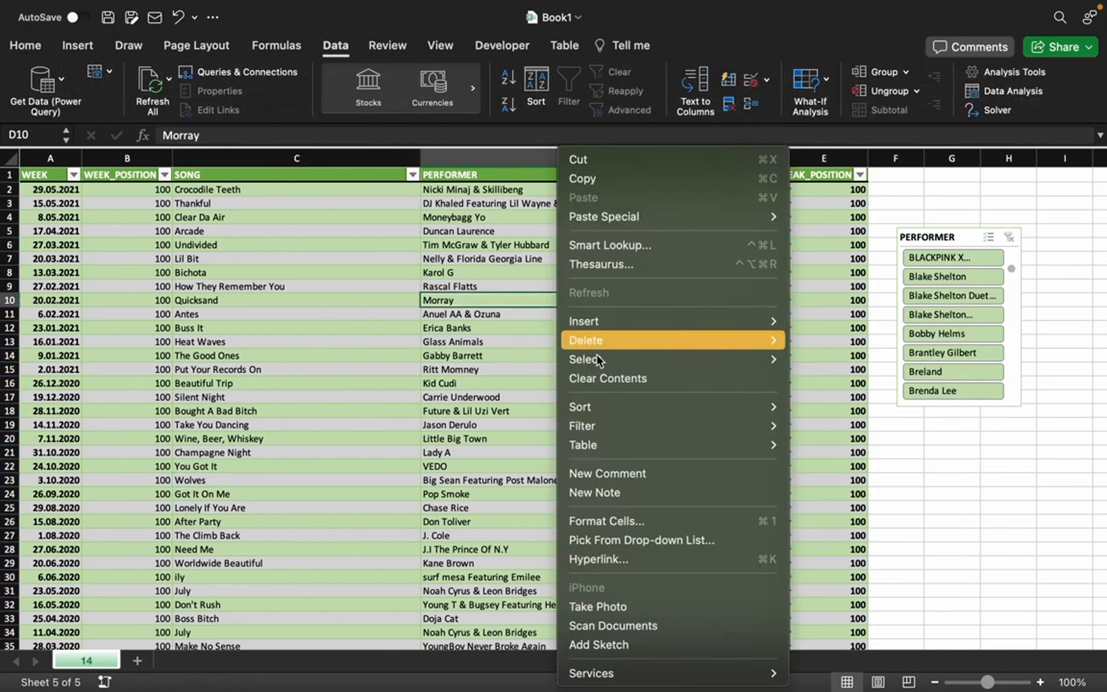
mouse_move(595, 426)
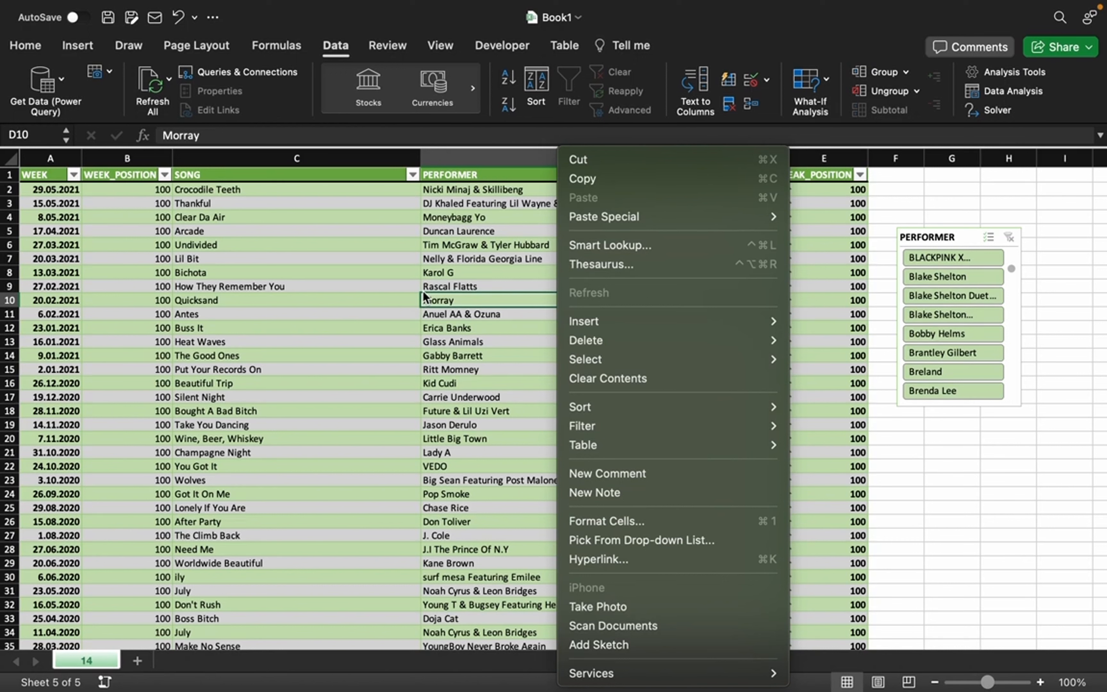
key(Escape)
click(25, 45)
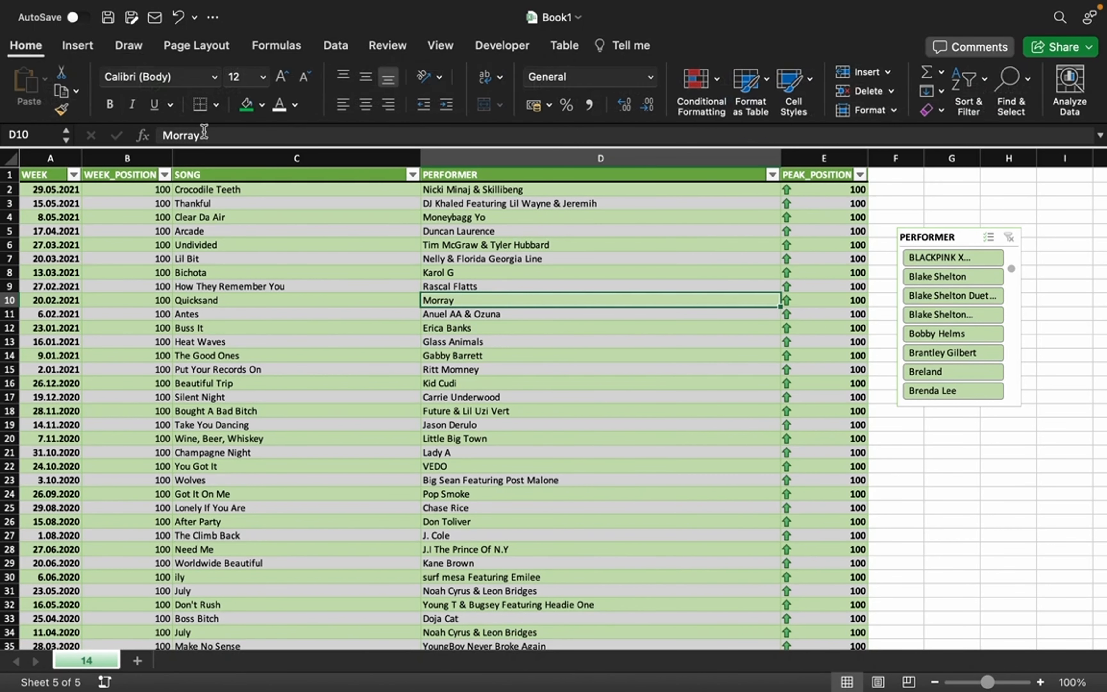